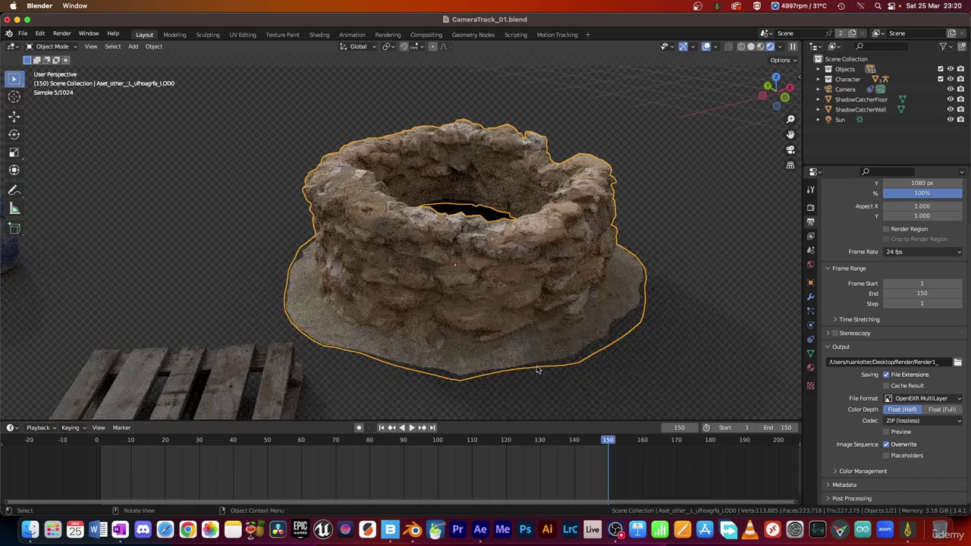
# Switch to Quixel Bridge, export the Wild Grass asset from the favorites to Blender, and return to the Blender scene
pyautogui.moveTo(389, 362); pyautogui.dragTo(333, 343, button='middle')
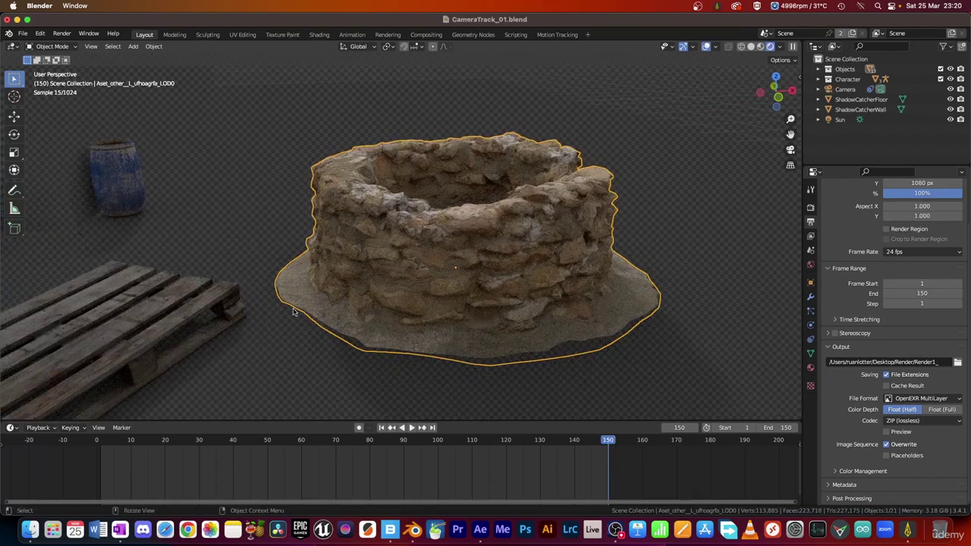
pyautogui.moveTo(504, 358); pyautogui.dragTo(448, 356, button='middle')
pyautogui.click(790, 150)
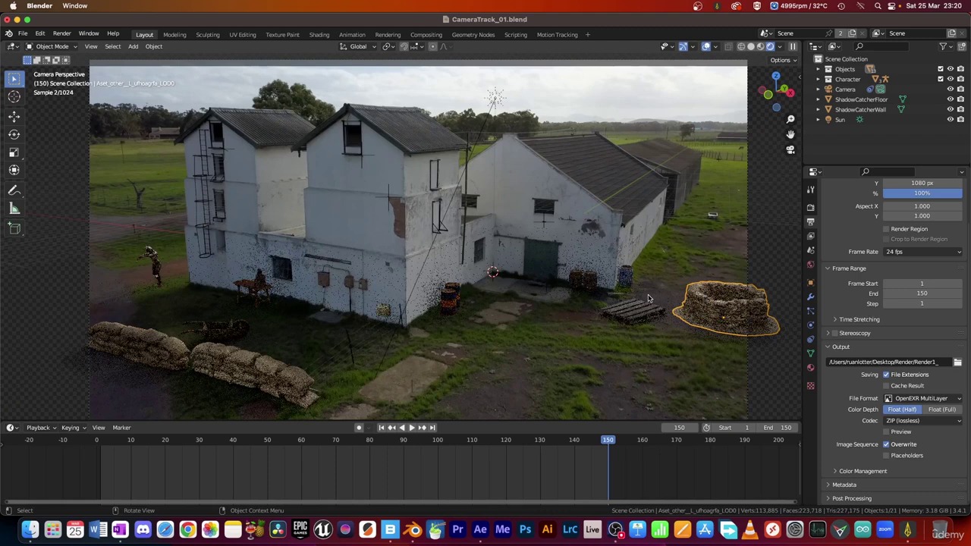
pyautogui.click(716, 317)
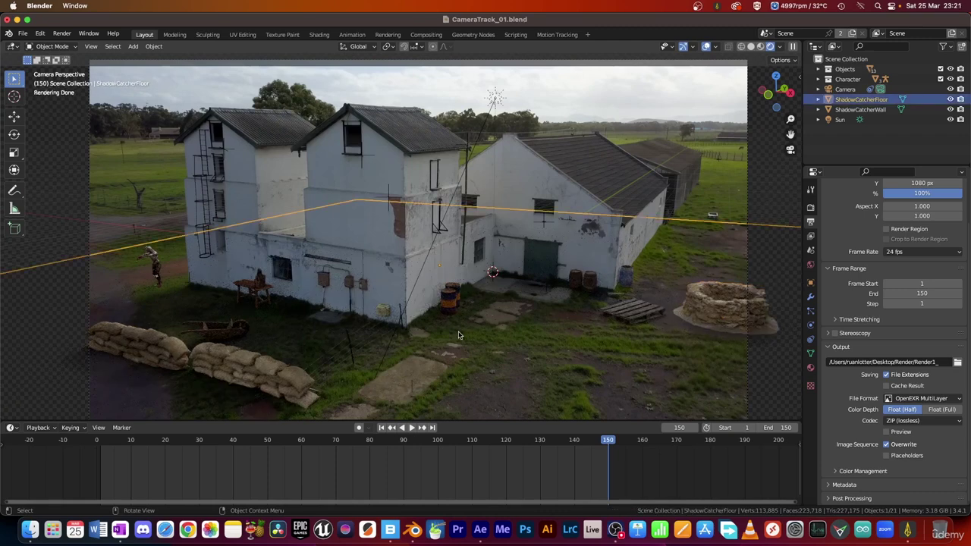
pyautogui.click(390, 528)
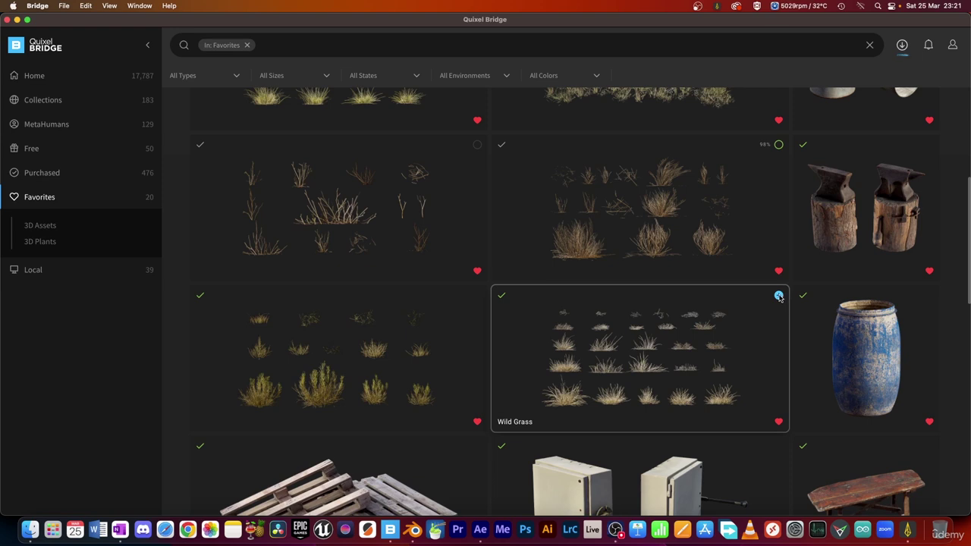
pyautogui.click(779, 296)
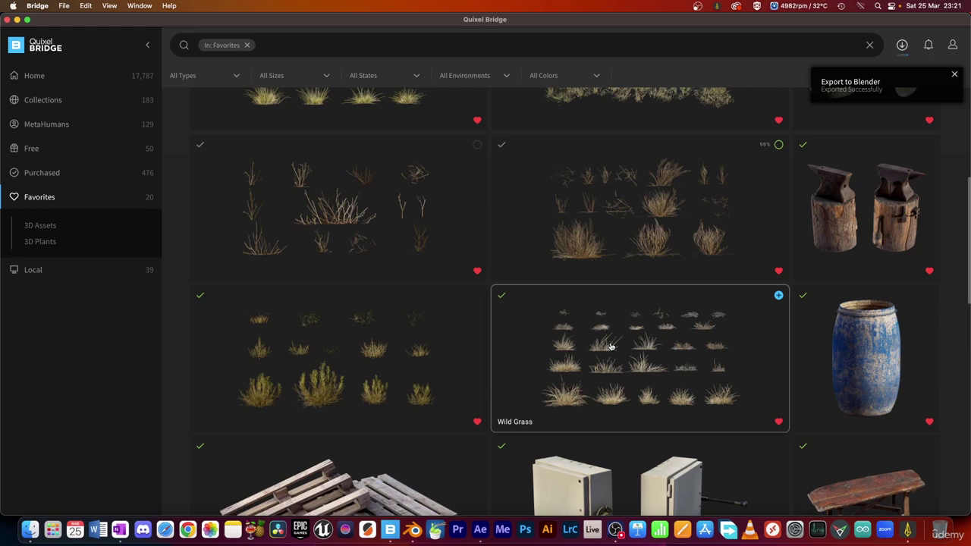
pyautogui.press('super+Tab')
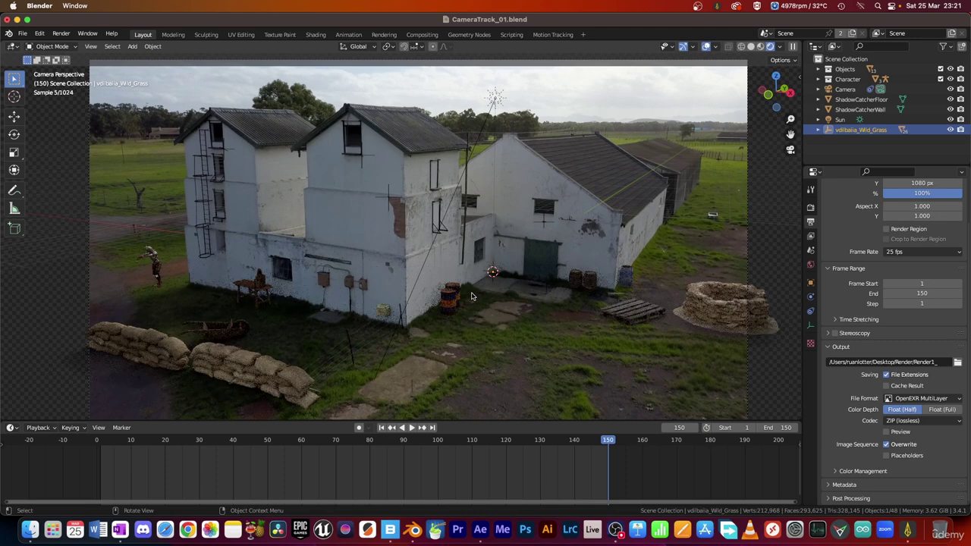
# Move the imported Wild Grass horizontally to the ground between the pallet and the well, and switch the viewport to solid shading
pyautogui.press('g')
pyautogui.press('z')
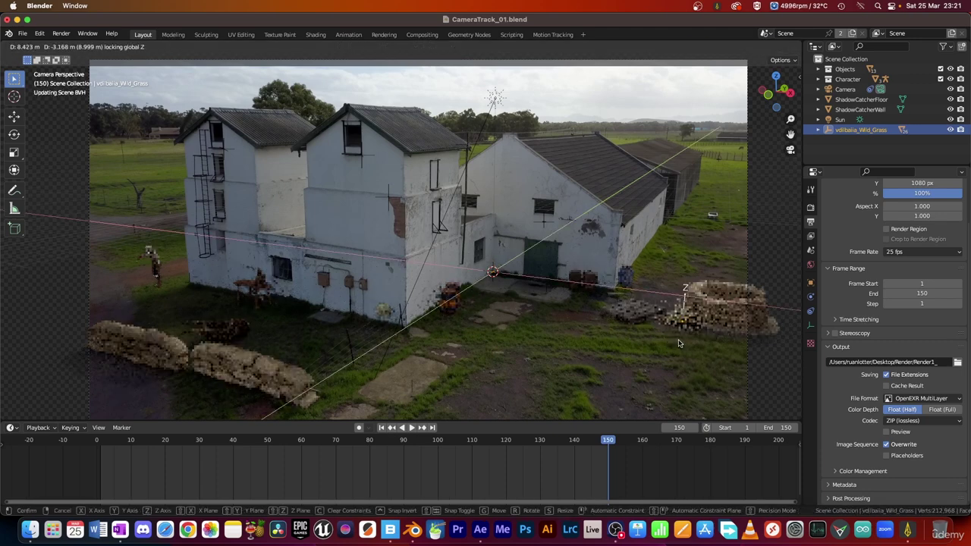
pyautogui.click(679, 344)
pyautogui.click(763, 47)
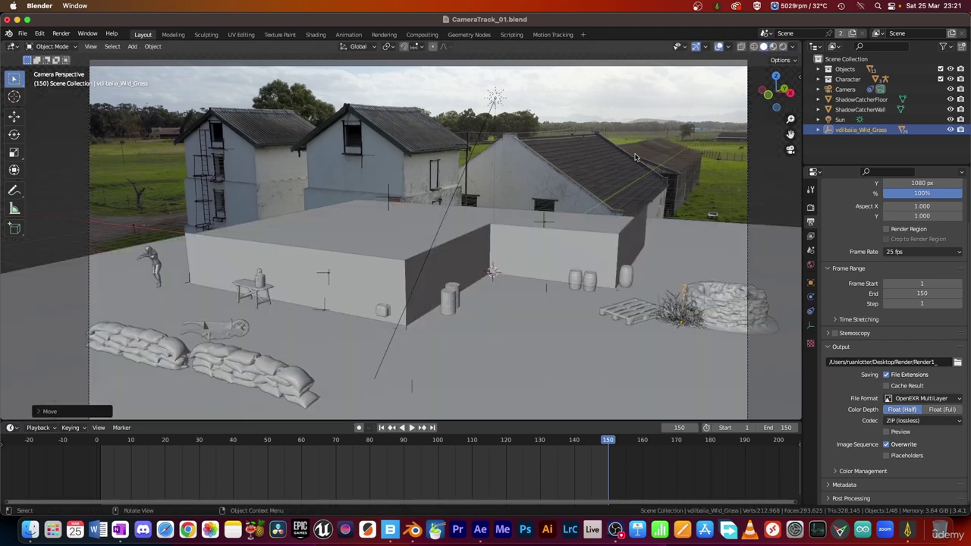
# Scale the Wild Grass down to a smaller clump beside the well
pyautogui.keyDown('shift'); pyautogui.moveTo(564, 206); pyautogui.dragTo(448, 197, button='middle'); pyautogui.keyUp('shift')
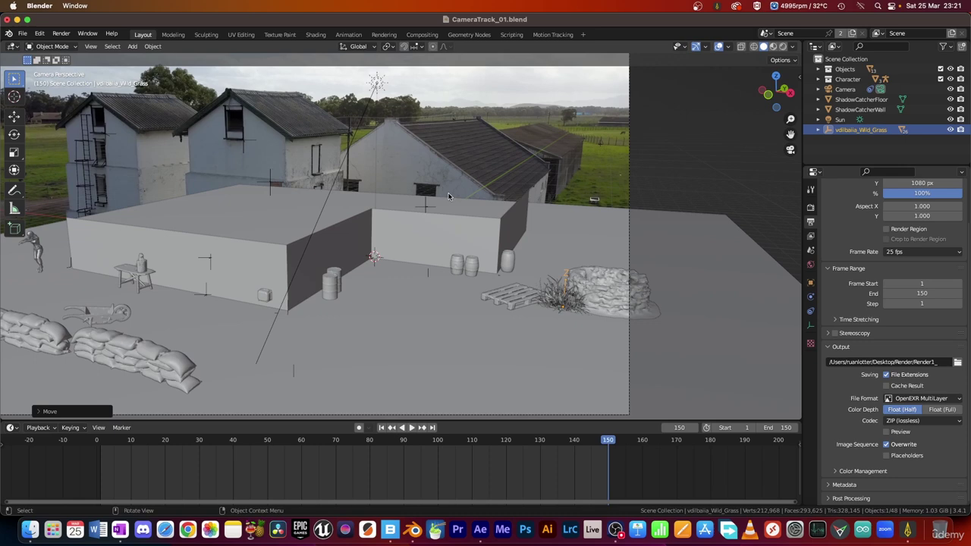
pyautogui.moveTo(594, 341); pyautogui.dragTo(485, 261, button='middle')
pyautogui.press('KP_Decimal')
pyautogui.press('s')
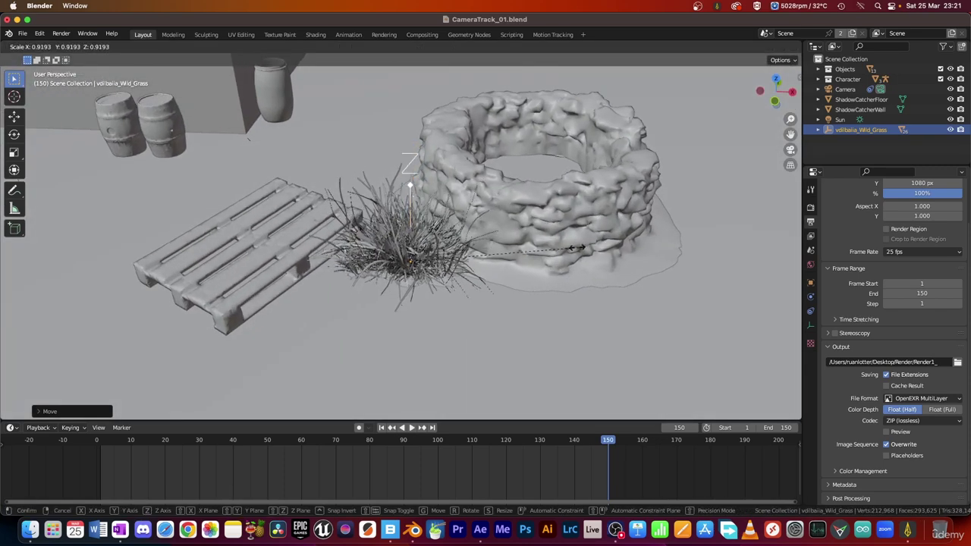
pyautogui.click(530, 264)
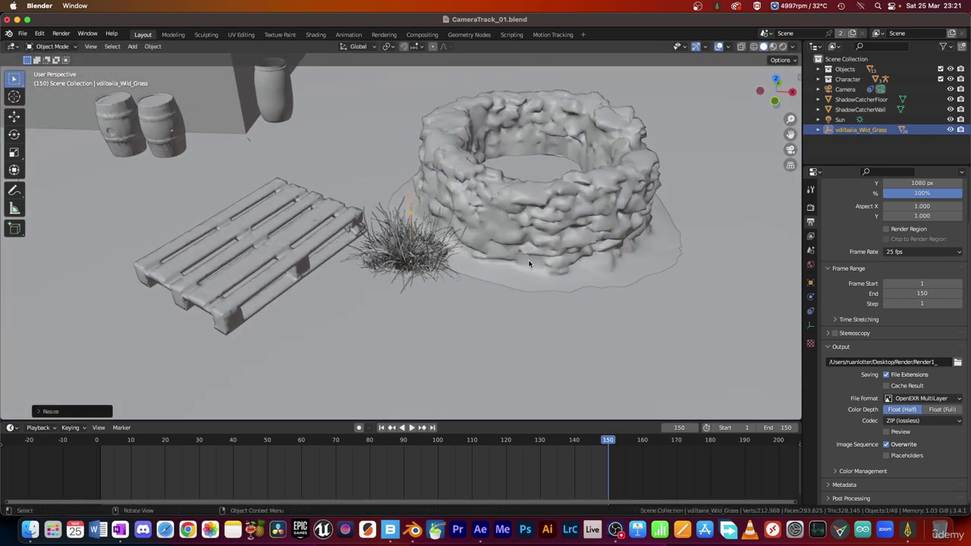
# Select the Wild Grass with its whole hierarchy and place a duplicate along the ground in front of the well
pyautogui.rightClick(855, 135)
pyautogui.click(826, 192)
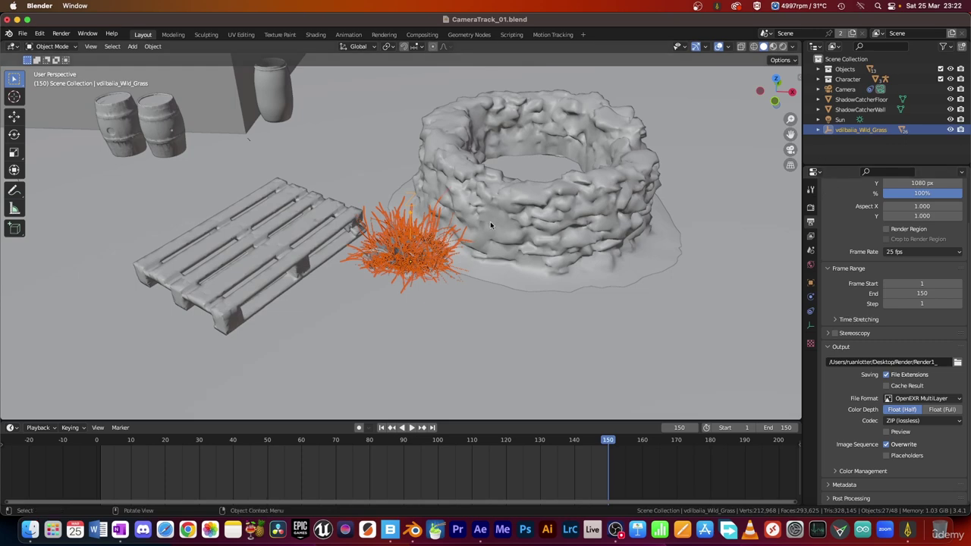
pyautogui.hotkey('shift', 'd')
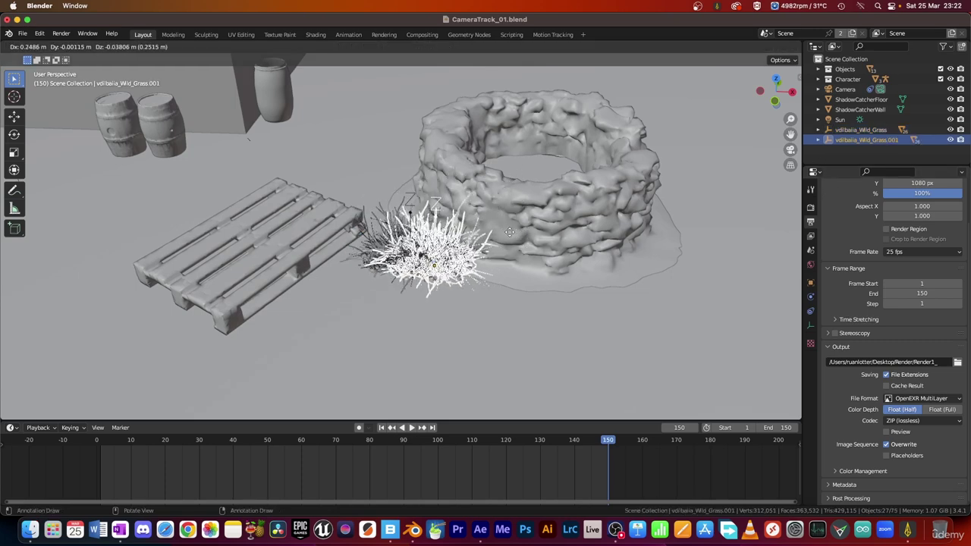
pyautogui.hotkey('shift', 'z')
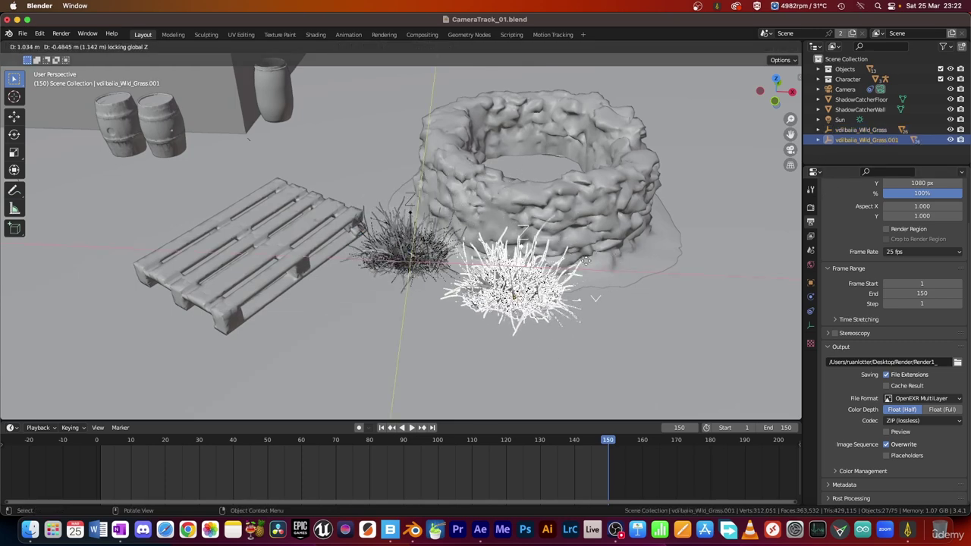
pyautogui.click(572, 260)
# Scale the duplicated grass clump down and rotate it about the Z axis so it differs from the original
pyautogui.press('s')
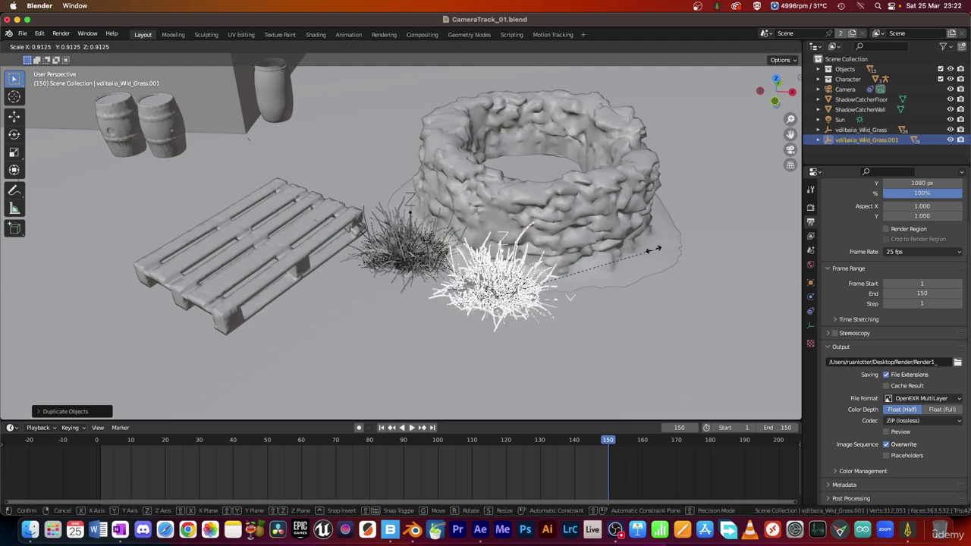
pyautogui.click(613, 263)
pyautogui.press('r')
pyautogui.press('z')
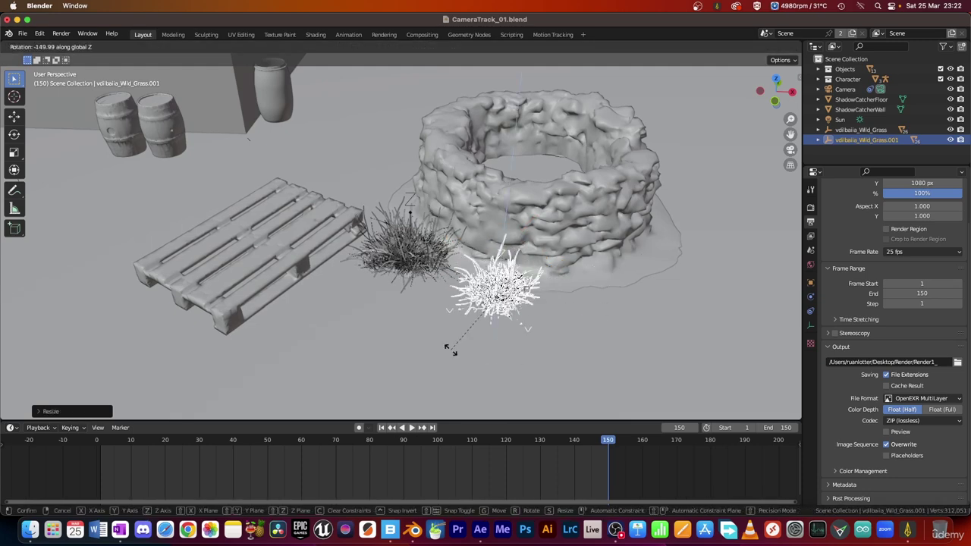
pyautogui.click(604, 326)
# Move the duplicated grass clump along the ground closer to the well and the first clump
pyautogui.press('g')
pyautogui.hotkey('shift', 'z')
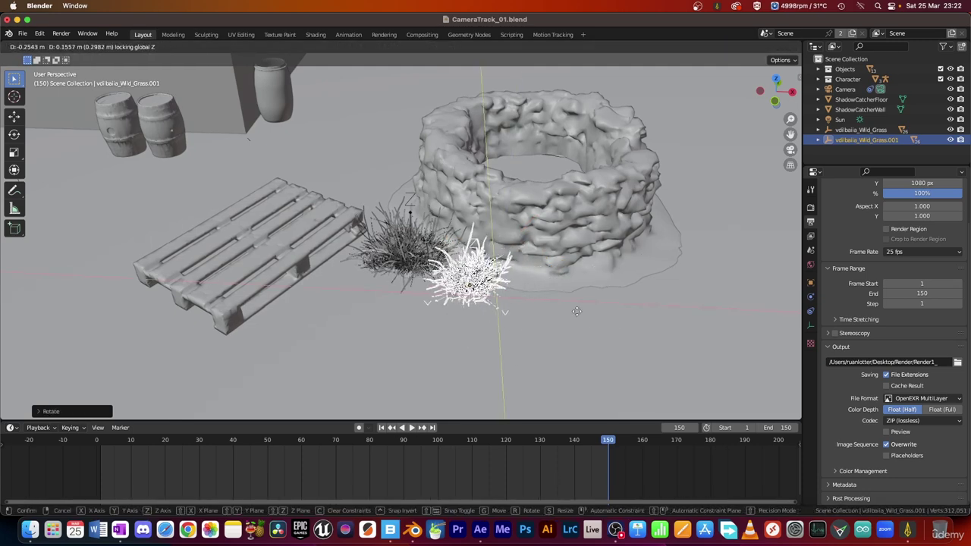
pyautogui.click(577, 311)
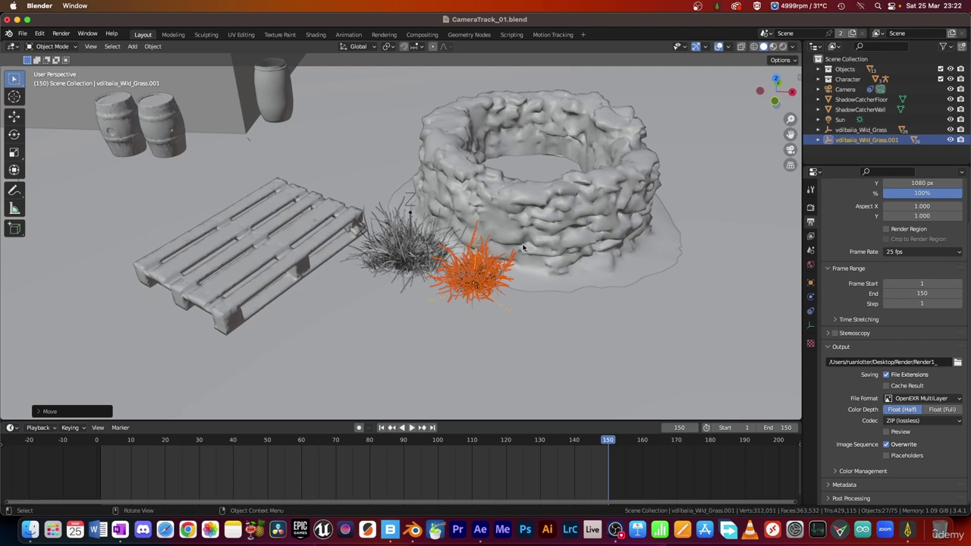
# Duplicate the second grass clump and place the copy farther along the front edge of the well, keeping its height
pyautogui.moveTo(522, 247); pyautogui.dragTo(468, 286, button='middle')
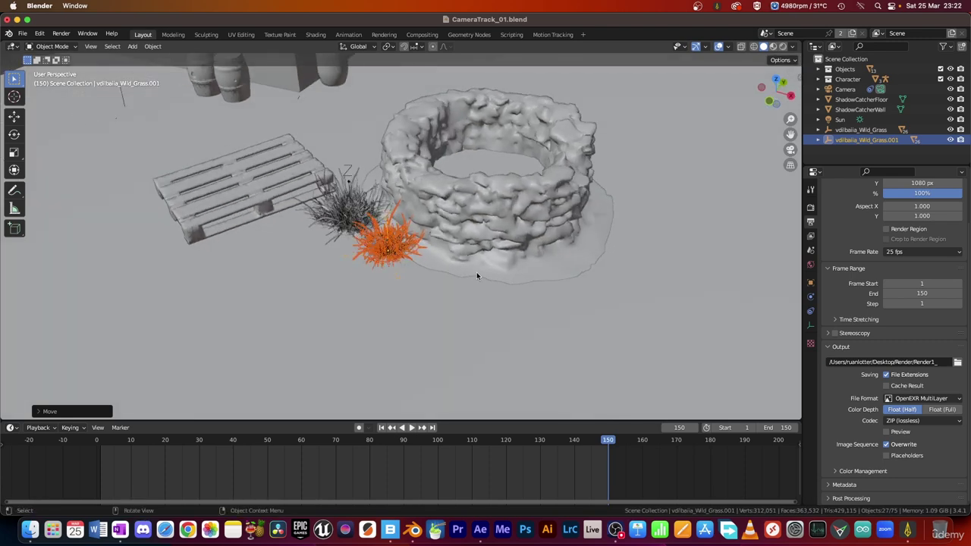
pyautogui.hotkey('shift', 'd')
pyautogui.hotkey('shift', 'z')
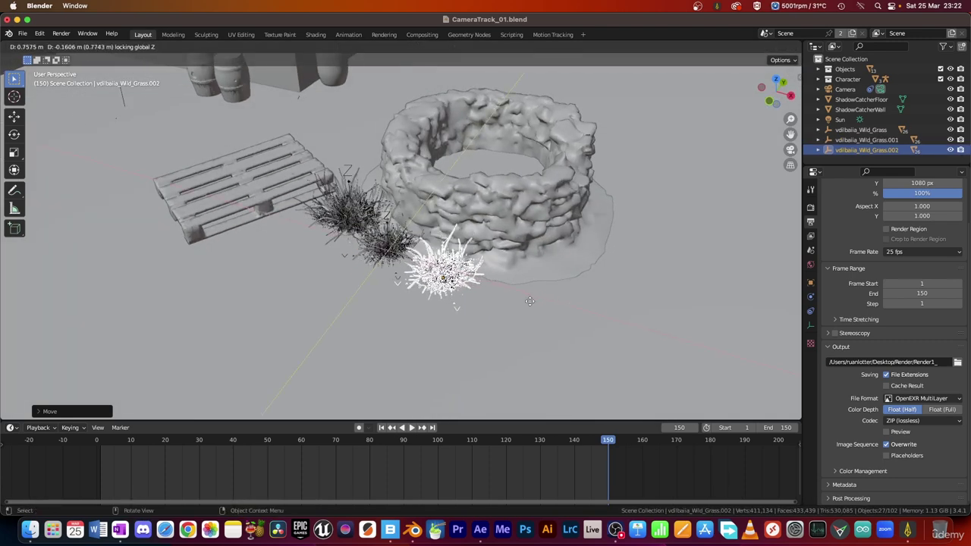
pyautogui.click(590, 301)
# Scale the third grass clump up slightly and rotate it to vary its look
pyautogui.press('s')
pyautogui.click(607, 300)
pyautogui.press('r')
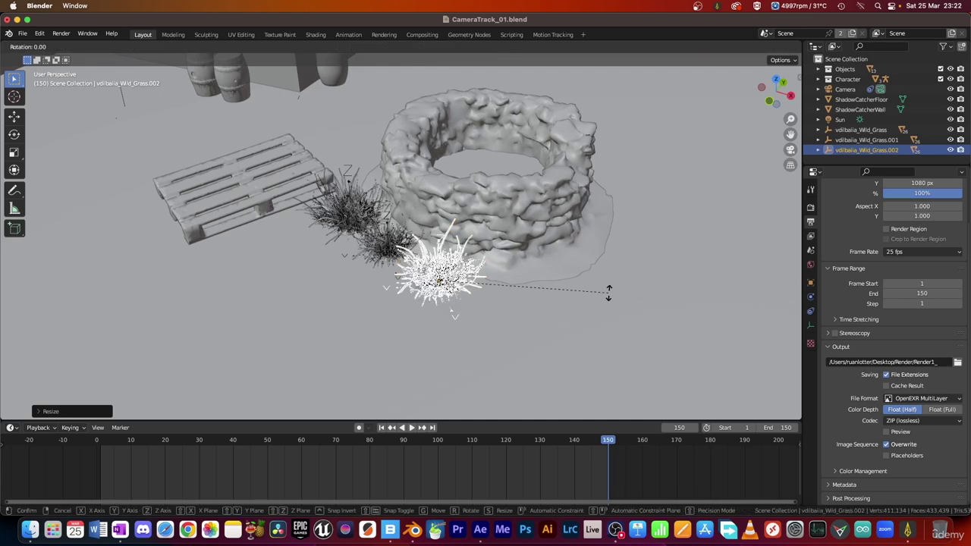
pyautogui.click(463, 232)
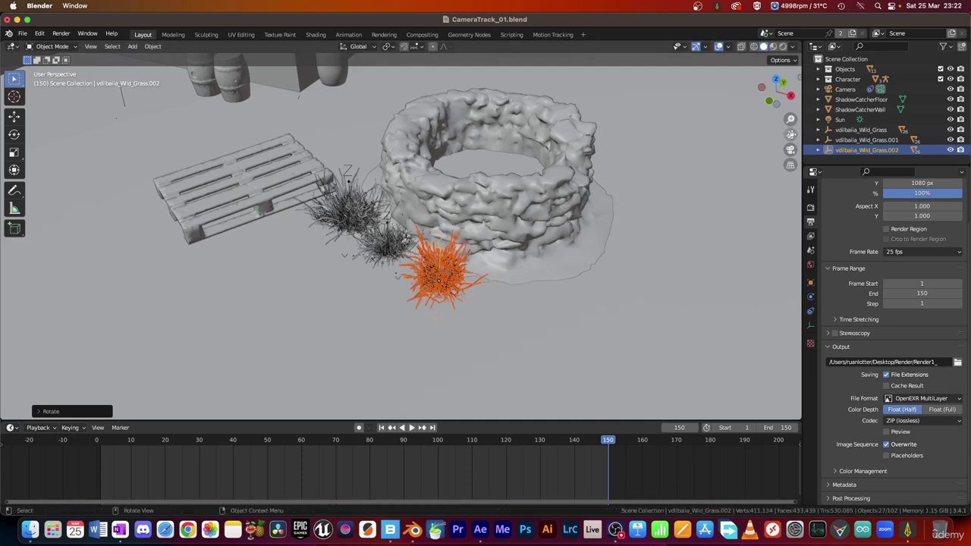
# Examine the grass clumps around the well through the camera in rendered shading, with the grass deselected
pyautogui.click(791, 150)
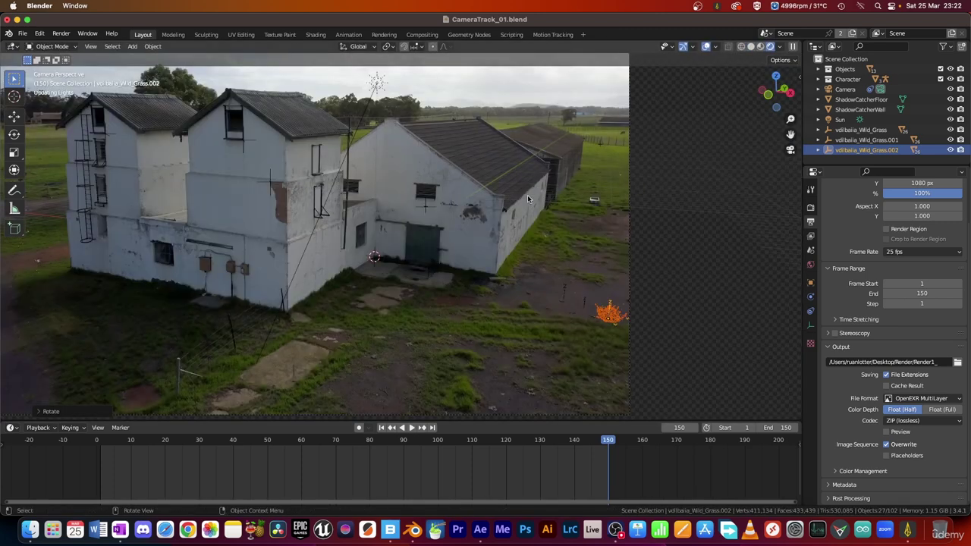
pyautogui.moveTo(539, 200)
pyautogui.keyDown('shift'); pyautogui.mouseDown(button='middle')
pyautogui.moveTo(453, 157)
pyautogui.moveTo(358, 87)
pyautogui.mouseUp(button='middle'); pyautogui.keyUp('shift')
pyautogui.scroll(5, 453, 157)
pyautogui.scroll(-2, 358, 87)
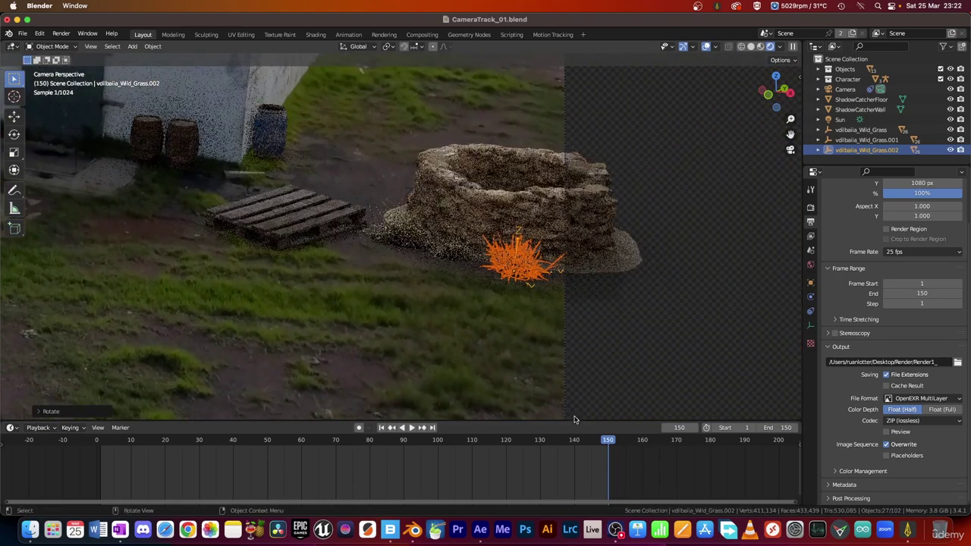
pyautogui.click(675, 185)
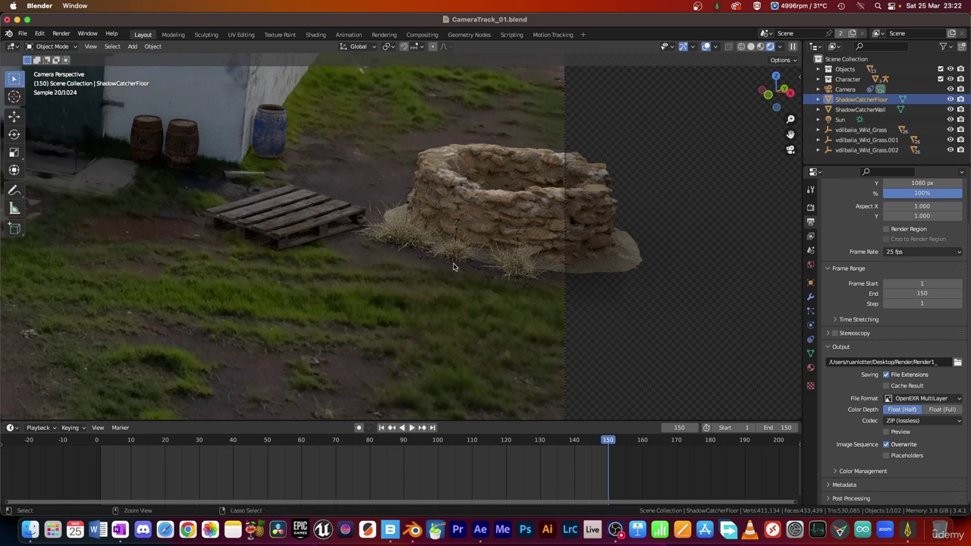
# Export Yellow Rabbitbrush from Quixel Bridge to Blender and move it along the ground to just in front of the well
pyautogui.press('super+Tab')
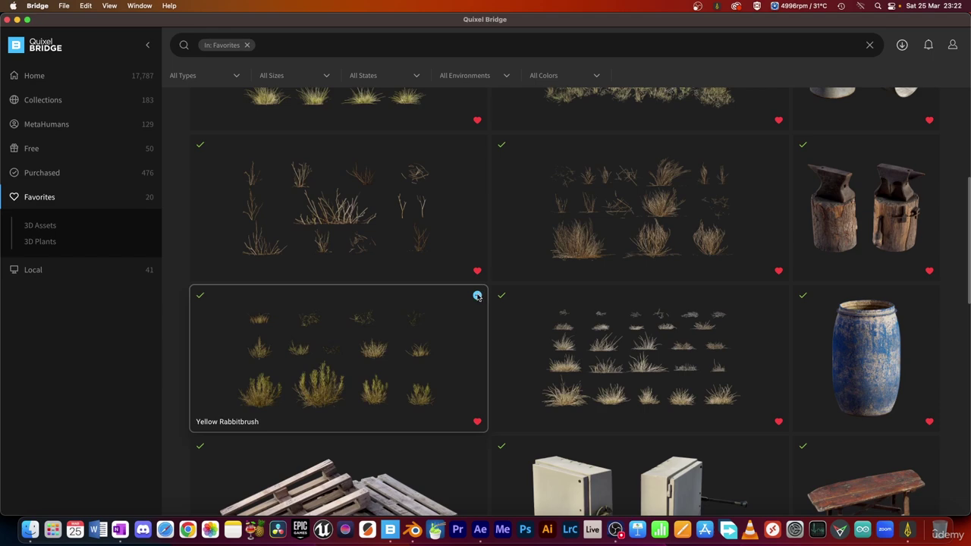
pyautogui.click(478, 296)
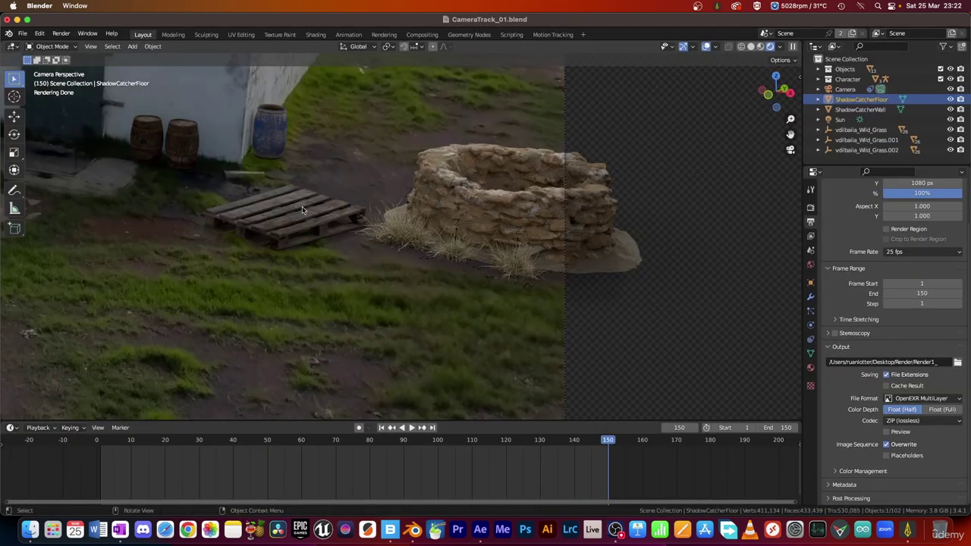
pyautogui.scroll(-5, 302, 210)
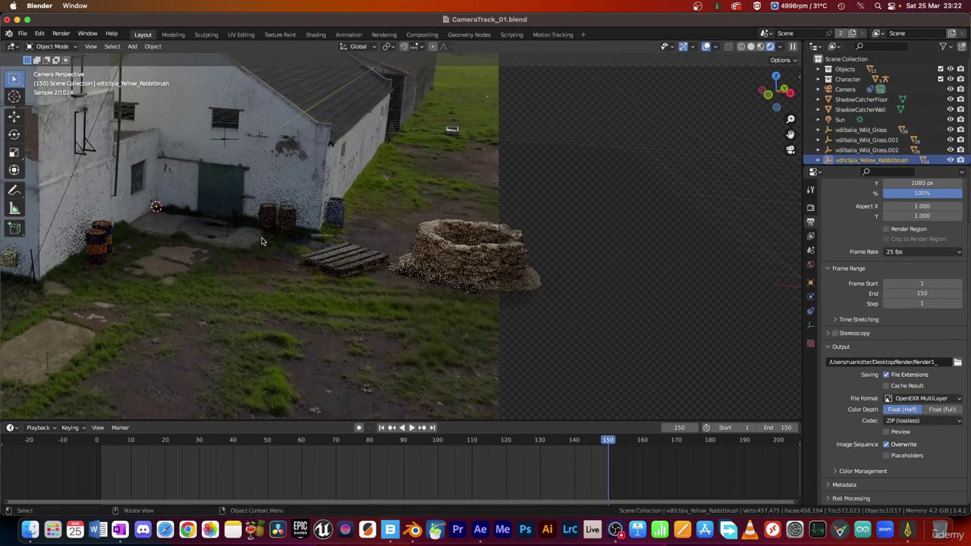
pyautogui.press('g')
pyautogui.hotkey('shift', 'z')
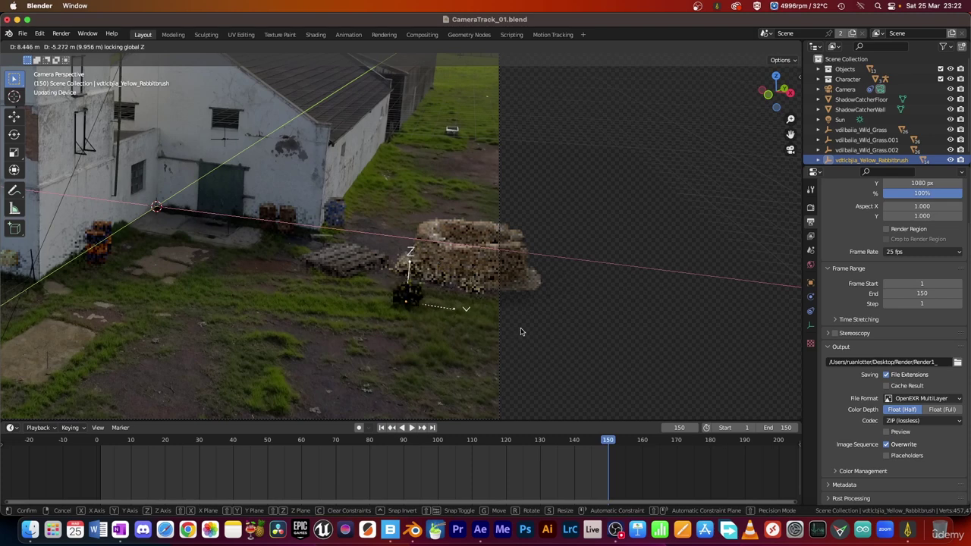
pyautogui.click(521, 331)
# Switch to solid shading and move the Yellow Rabbitbrush horizontally in among the grass clumps at the foot of the well
pyautogui.press('z')
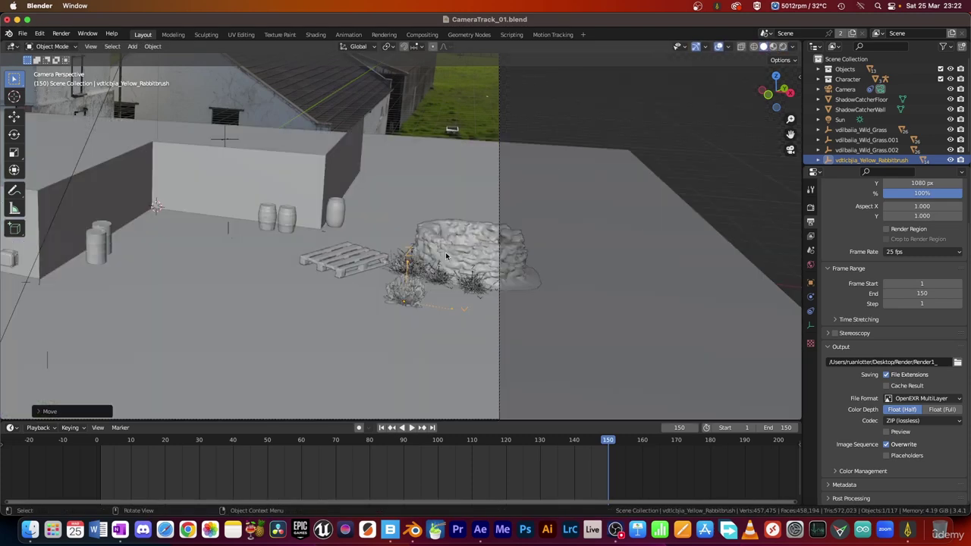
pyautogui.scroll(8, 446, 257)
pyautogui.press('g')
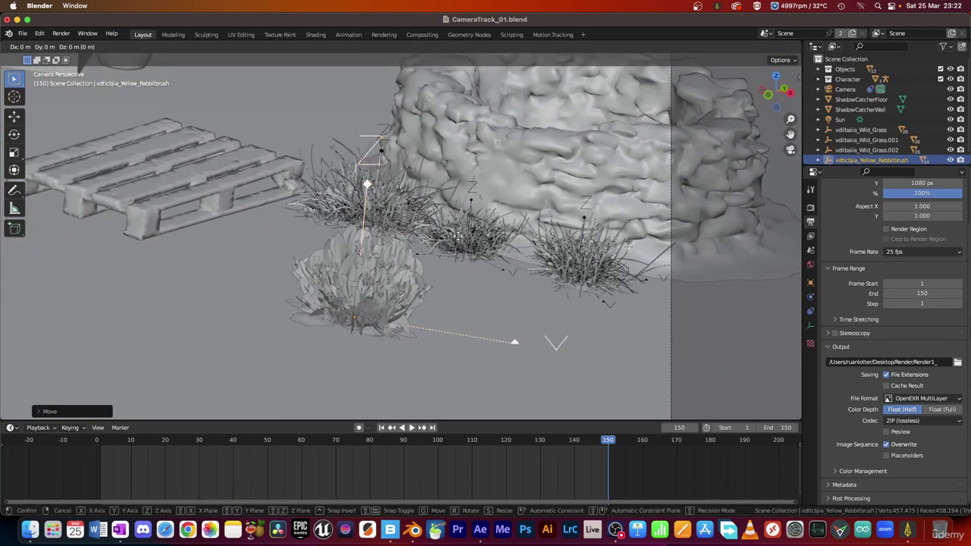
pyautogui.hotkey('shift', 'z')
pyautogui.click(617, 157)
# Select the Yellow Rabbitbrush with its whole hierarchy and scale it down to suit the surrounding grass clumps
pyautogui.moveTo(613, 179); pyautogui.dragTo(547, 245, button='middle')
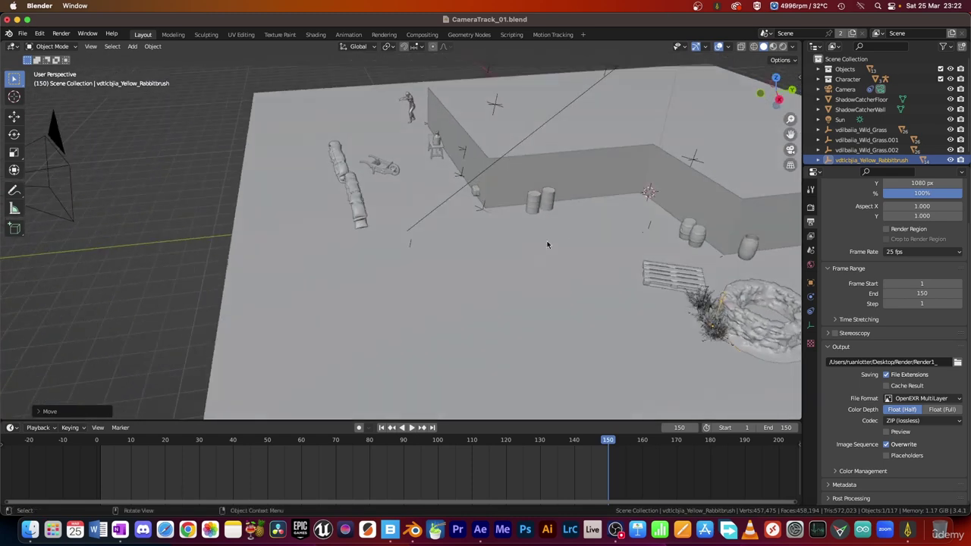
pyautogui.press('KP_Decimal')
pyautogui.moveTo(573, 214); pyautogui.dragTo(660, 212, button='middle')
pyautogui.rightClick(881, 156)
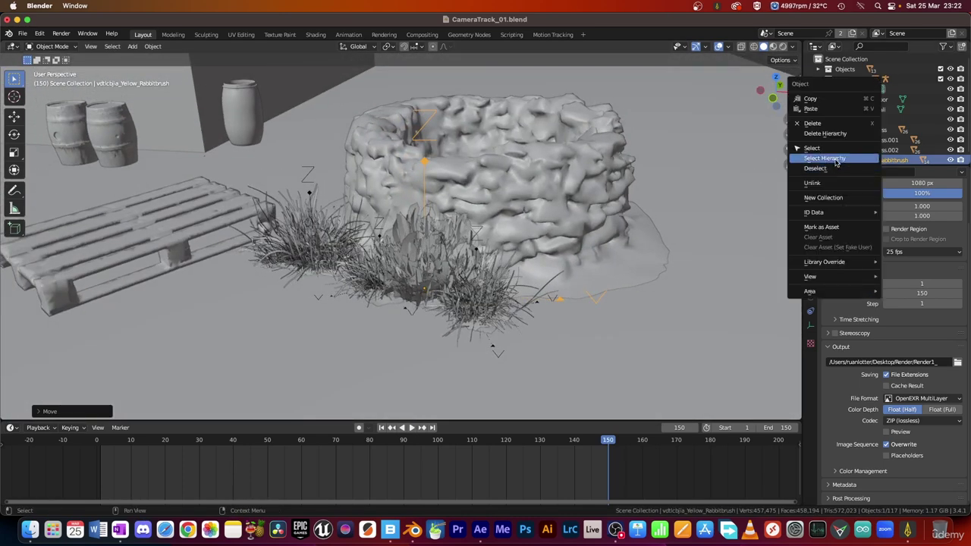
pyautogui.click(873, 158)
pyautogui.scroll(1, 488, 252)
pyautogui.press('s')
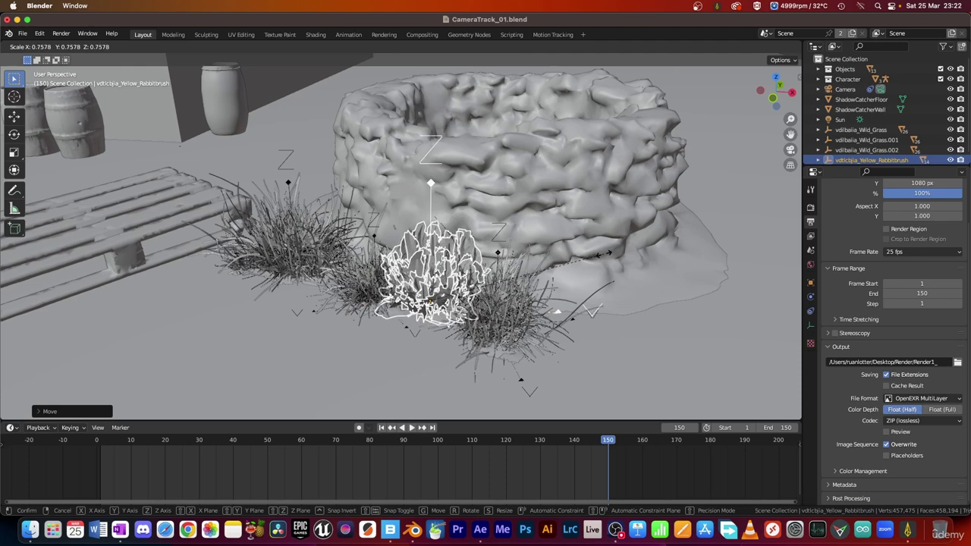
pyautogui.click(570, 265)
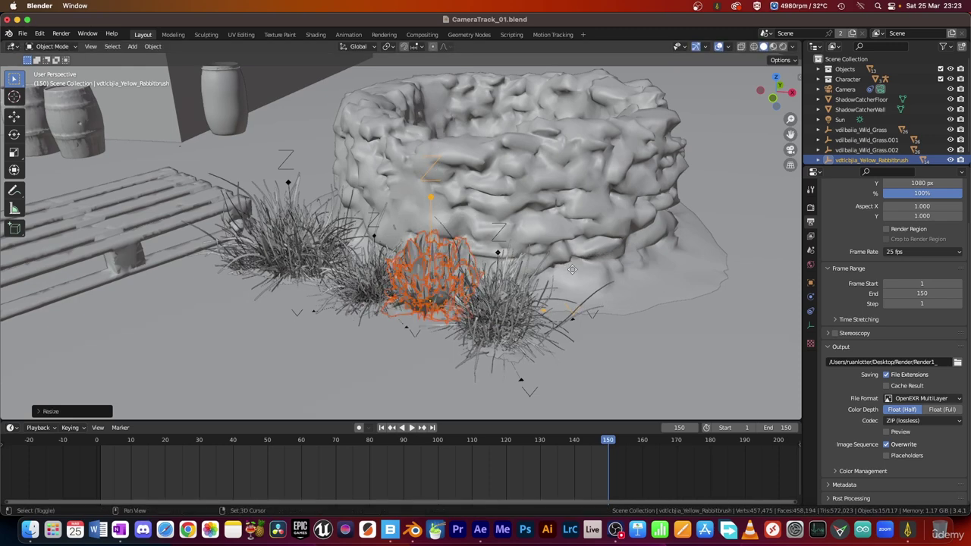
# Duplicate the Yellow Rabbitbrush between the other grass clumps at the well's foot, rotating the copy about Z and scaling it down slightly
pyautogui.hotkey('shift', 'd')
pyautogui.click(497, 241)
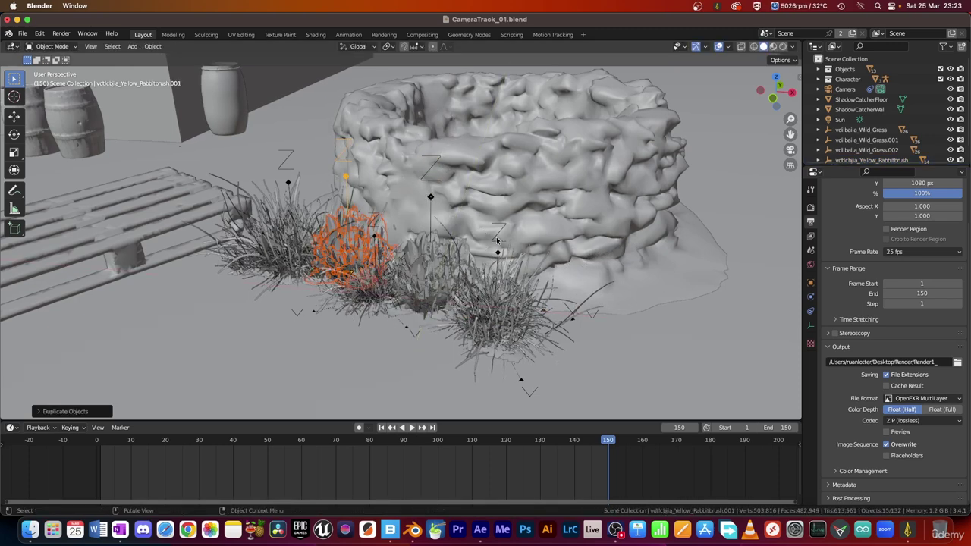
pyautogui.press('r')
pyautogui.press('z')
pyautogui.click(454, 238)
pyautogui.moveTo(454, 239); pyautogui.dragTo(435, 245, button='middle')
pyautogui.press('s')
pyautogui.click(467, 243)
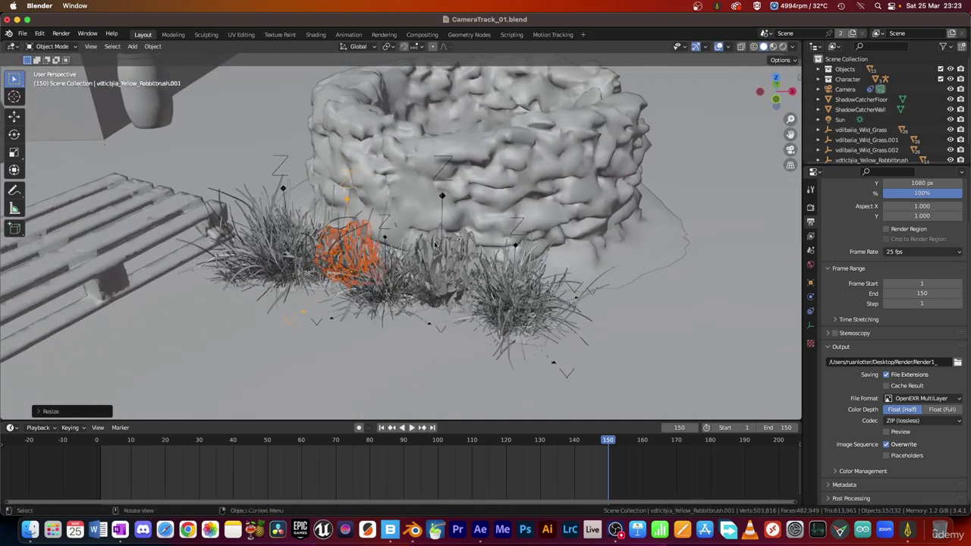
# Export Thatching Grass from Quixel Bridge to Blender and move it along the ground to the grass clumps beside the well
pyautogui.press('super+Tab')
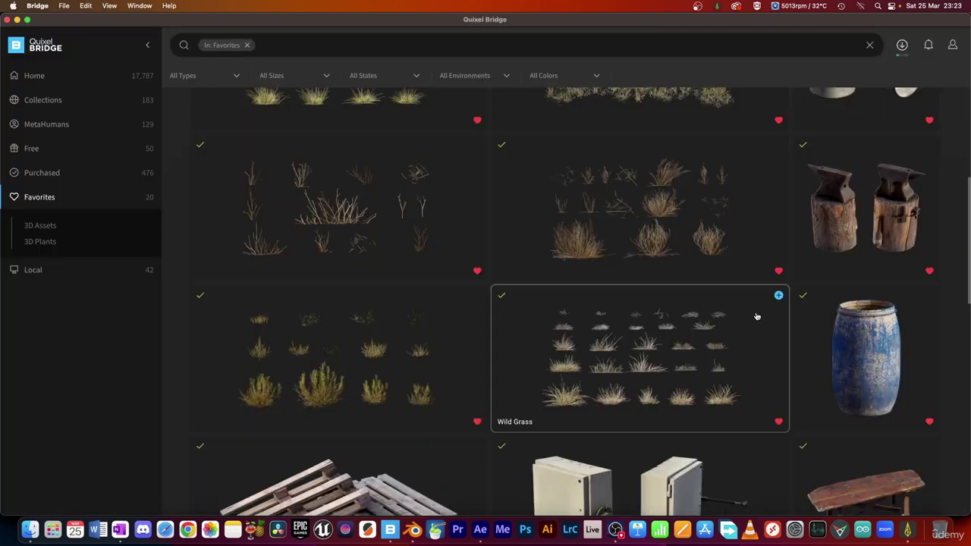
pyautogui.scroll(3, 715, 201)
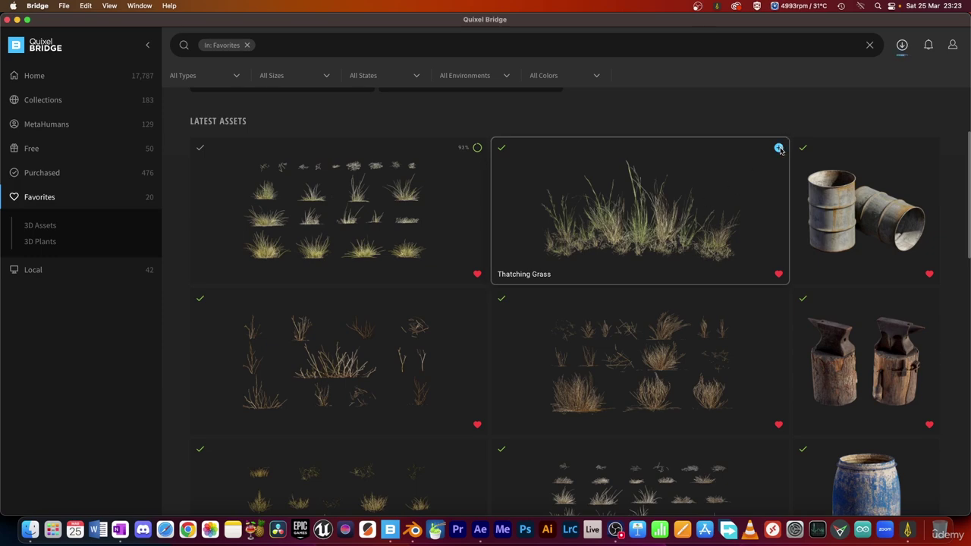
pyautogui.press('super+Tab')
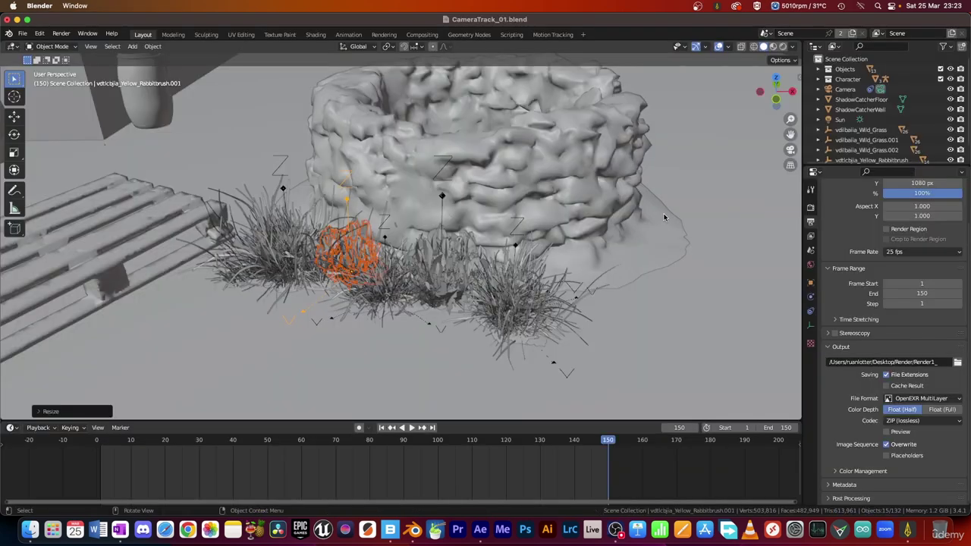
pyautogui.keyDown('ctrl'); pyautogui.moveTo(528, 232); pyautogui.dragTo(526, 361, button='middle'); pyautogui.keyUp('ctrl')
pyautogui.keyDown('ctrl'); pyautogui.moveTo(380, 223); pyautogui.dragTo(347, 242, button='middle'); pyautogui.keyUp('ctrl')
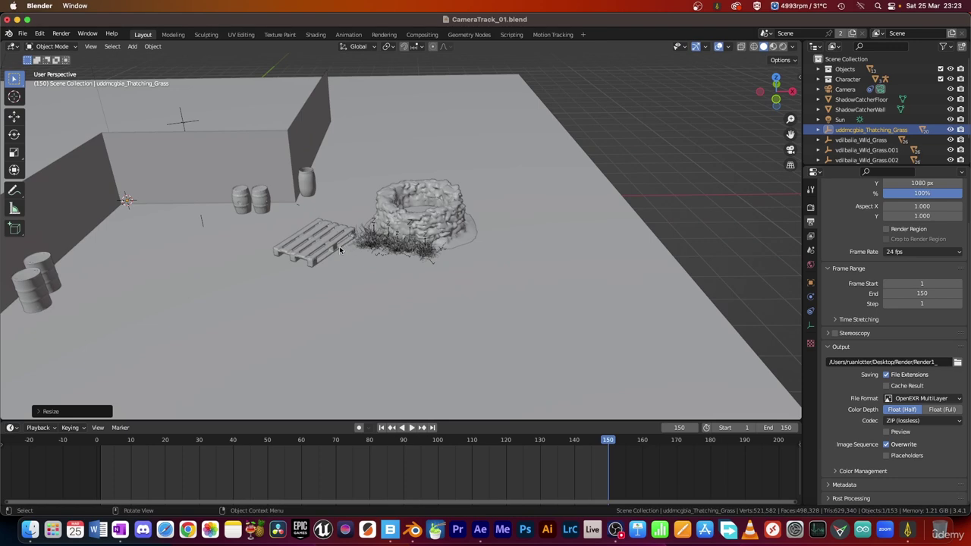
pyautogui.press('g')
pyautogui.hotkey('shift', 'z')
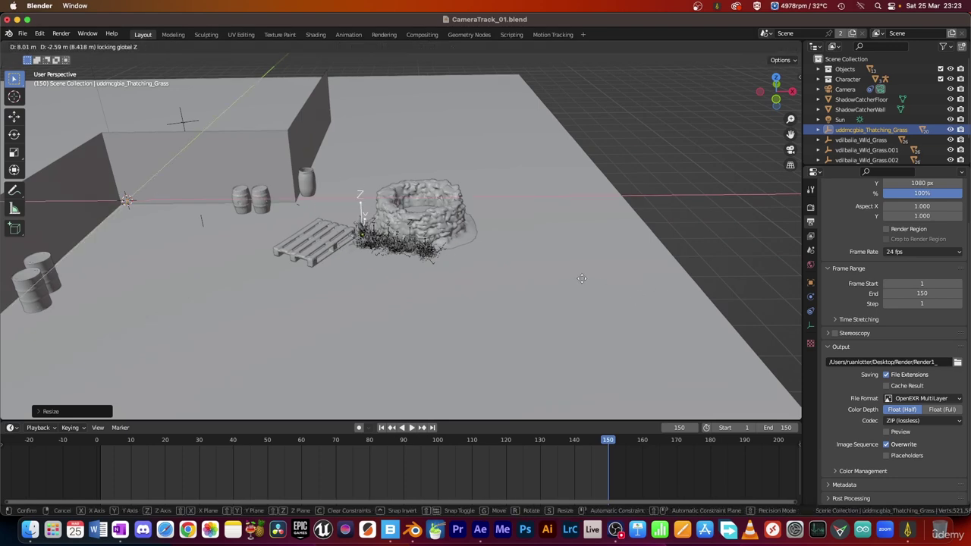
pyautogui.click(623, 287)
pyautogui.click(790, 151)
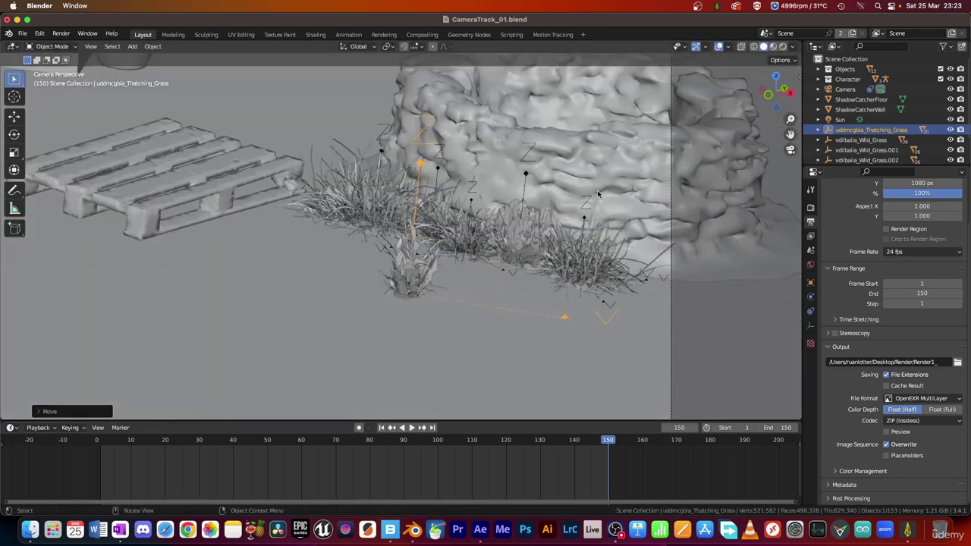
# Move the Thatching Grass behind the grass clump nearest the pallet and scale it up
pyautogui.scroll(5, 472, 249)
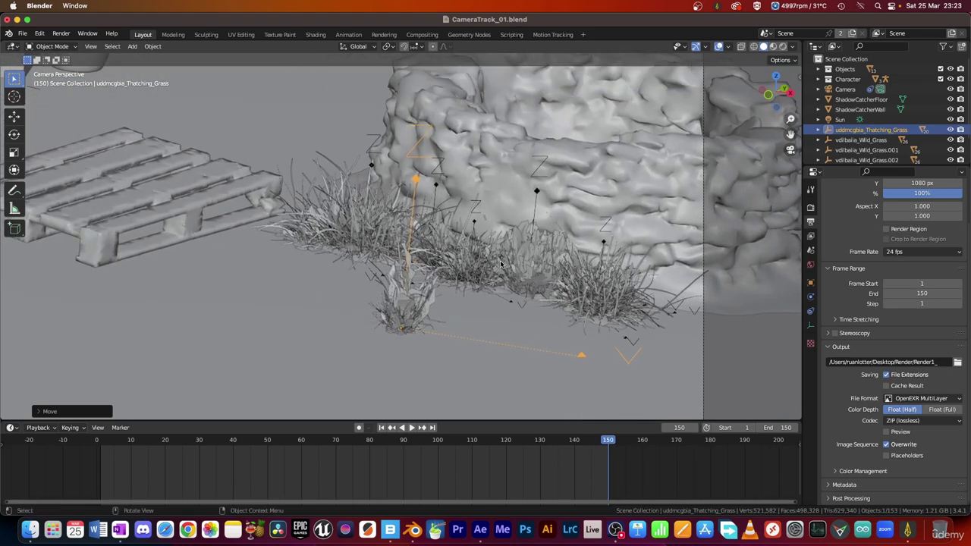
pyautogui.press('g')
pyautogui.press('s')
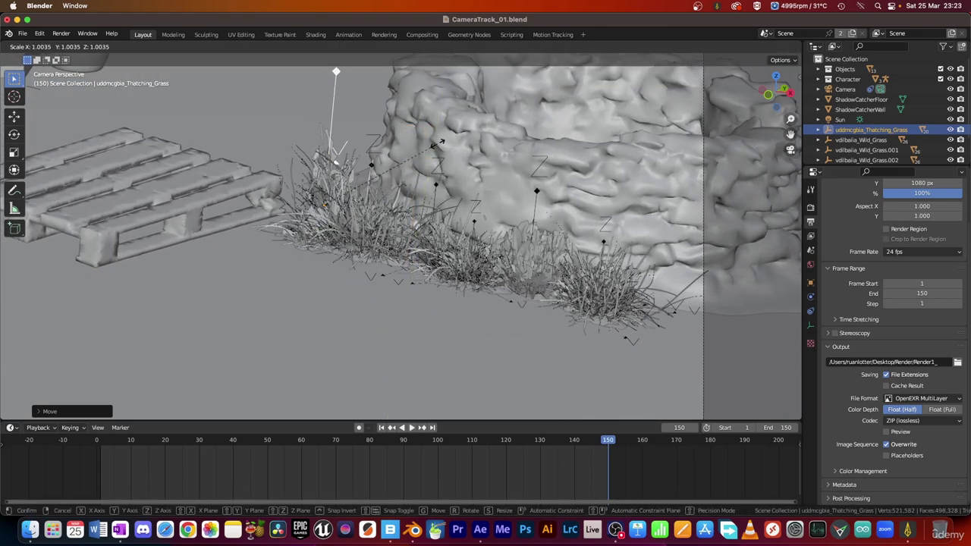
pyautogui.click(479, 139)
# Select the Thatching Grass with its whole hierarchy and duplicate it beside the nearest grass clump, scaling the copy down slightly and rotating it
pyautogui.rightClick(857, 131)
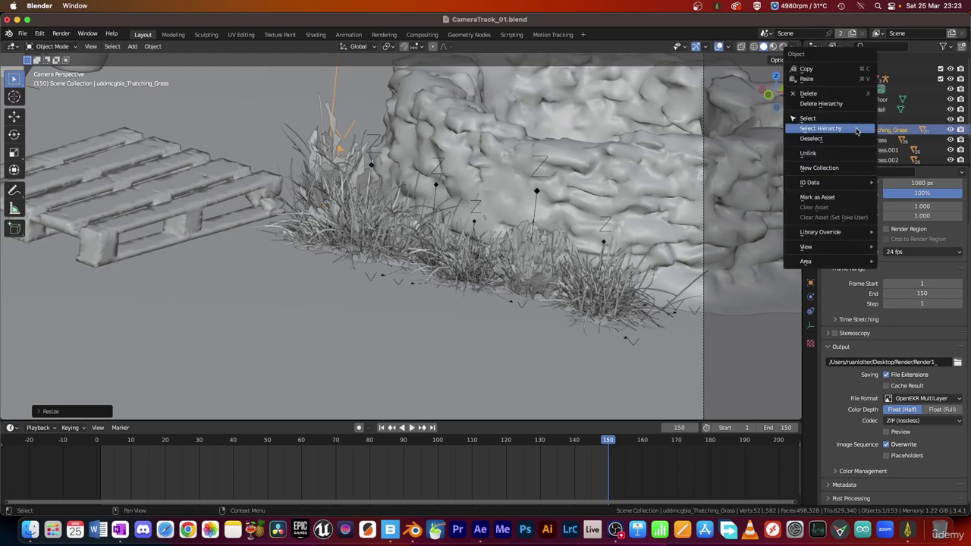
pyautogui.click(837, 132)
pyautogui.keyDown('shift'); pyautogui.moveTo(394, 125); pyautogui.dragTo(552, 212, button='middle'); pyautogui.keyUp('shift')
pyautogui.scroll(3, 478, 180)
pyautogui.press('KP_Decimal')
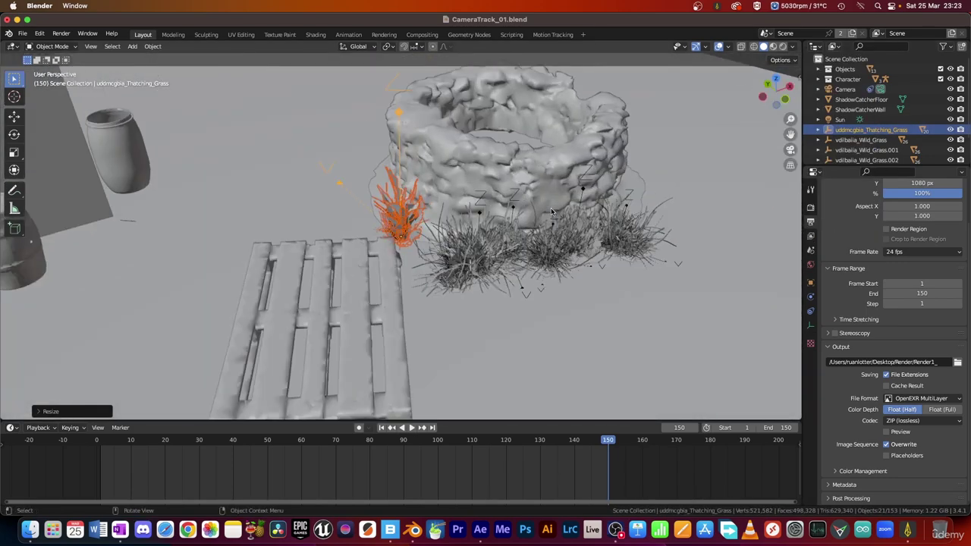
pyautogui.scroll(8, 552, 212)
pyautogui.scroll(-4, 508, 206)
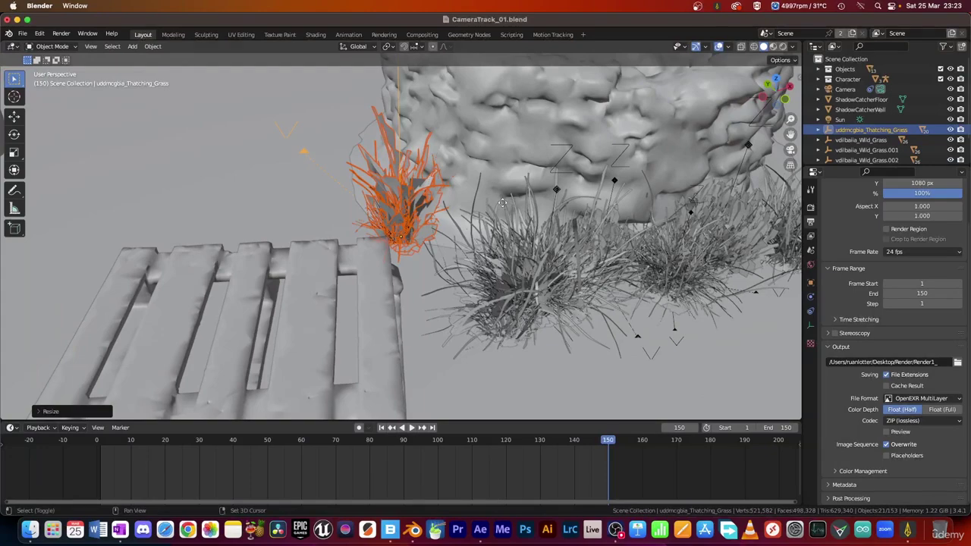
pyautogui.hotkey('shift', 'd')
pyautogui.click(595, 222)
pyautogui.press('s')
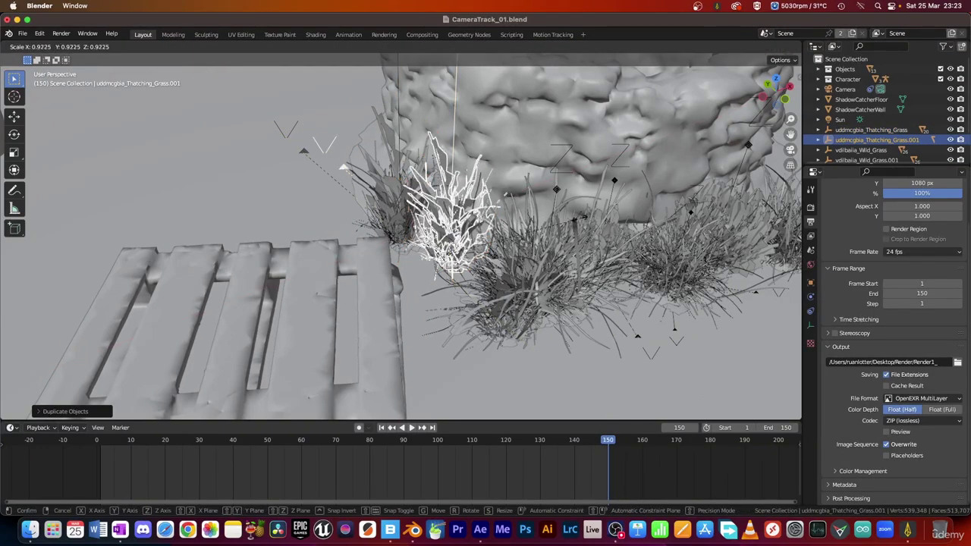
pyautogui.click(581, 223)
pyautogui.press('r')
pyautogui.click(490, 202)
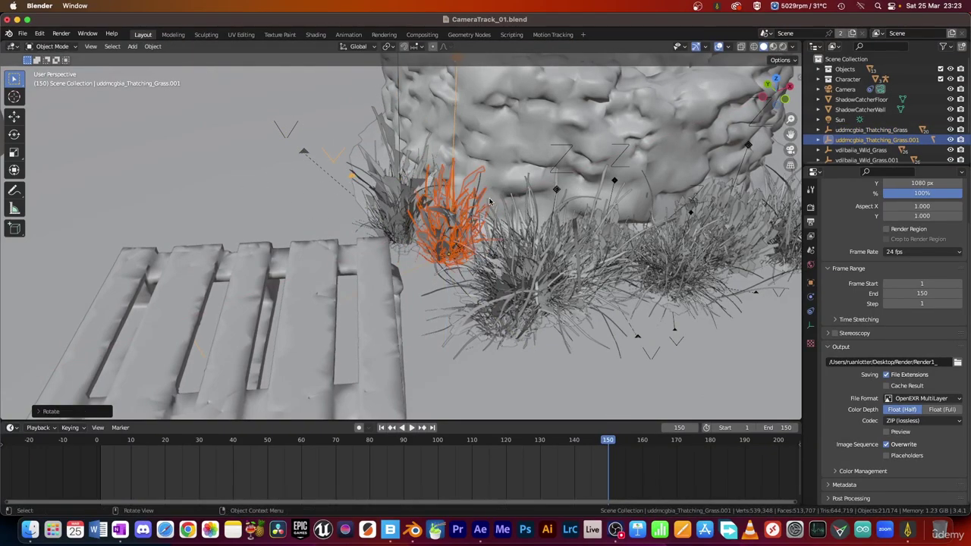
# Duplicate the Thatching Grass along the ground to the outer side of the original, scaling the copy up and rotating it
pyautogui.moveTo(490, 201); pyautogui.dragTo(517, 238, button='middle')
pyautogui.hotkey('shift', 'd')
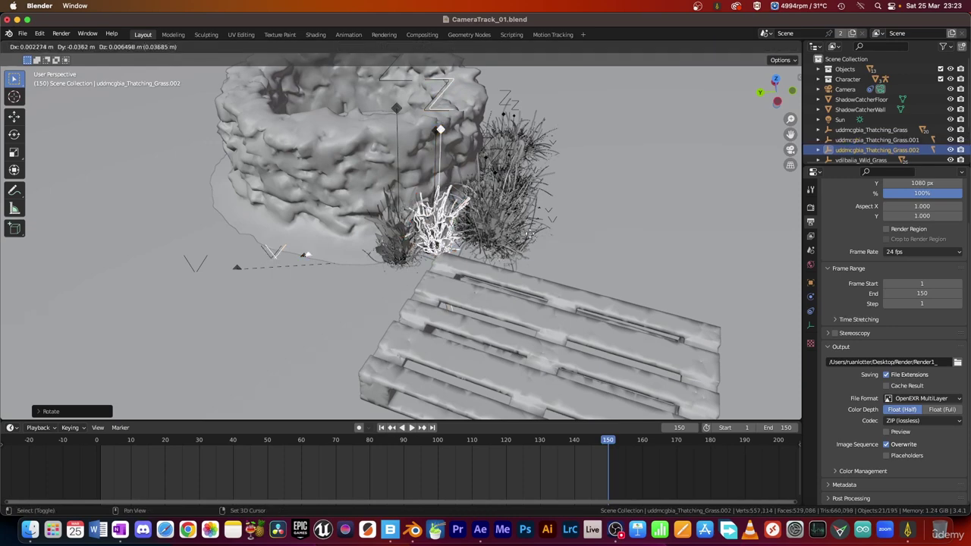
pyautogui.hotkey('shift', 'z')
pyautogui.click(459, 254)
pyautogui.press('s')
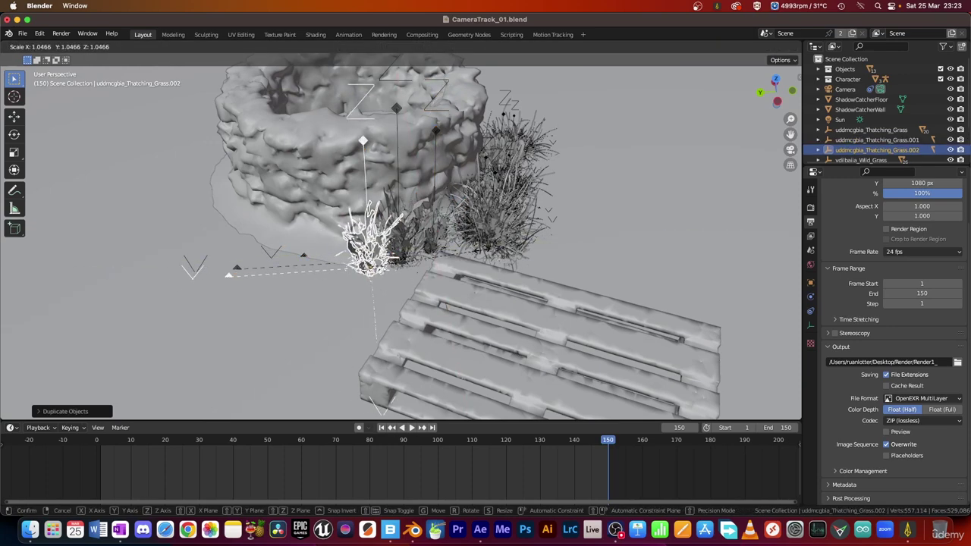
pyautogui.click(501, 249)
pyautogui.press('g')
pyautogui.click(477, 248)
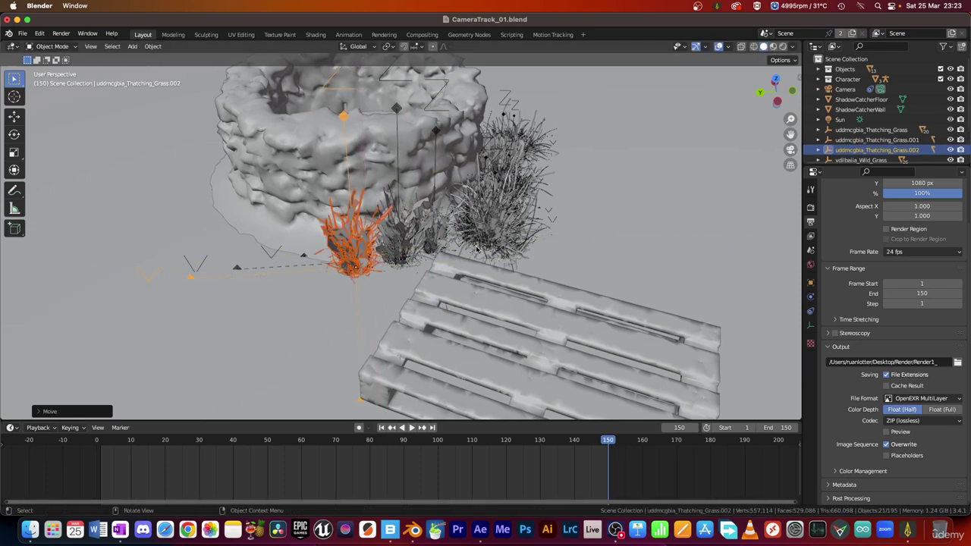
pyautogui.press('r')
pyautogui.click(333, 313)
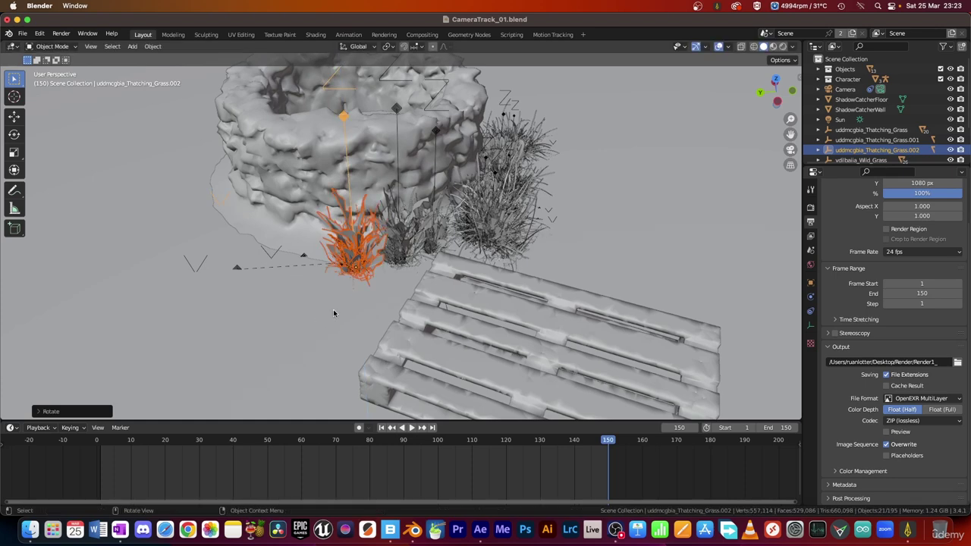
# Through the camera, duplicate a single low grass tuft along the ground to the end of the row farthest from the pallet
pyautogui.click(791, 149)
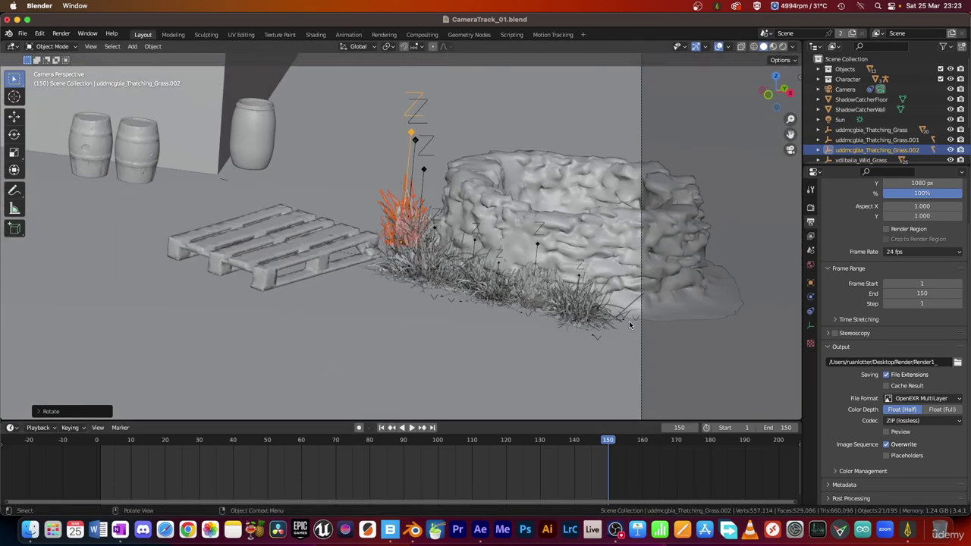
pyautogui.click(444, 278)
pyautogui.hotkey('shift', 'd')
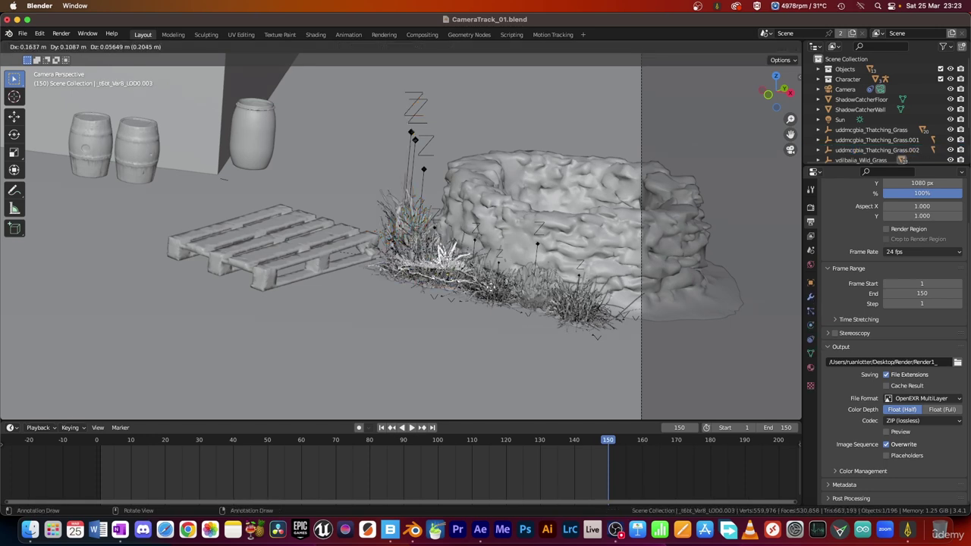
pyautogui.hotkey('shift', 'z')
pyautogui.click(745, 372)
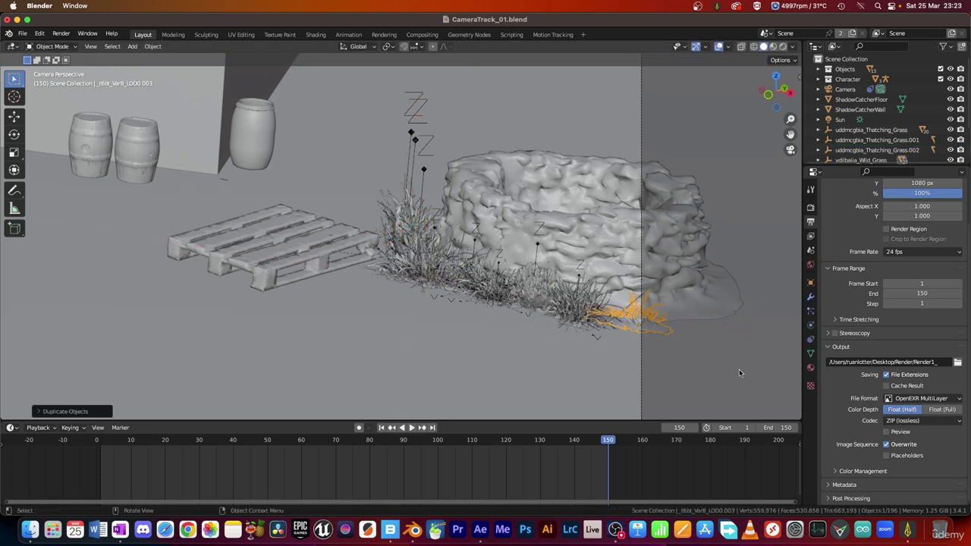
# Rotate the duplicated grass tuft about Z and shift it along the ground against the end of the grass row
pyautogui.press('r')
pyautogui.press('z')
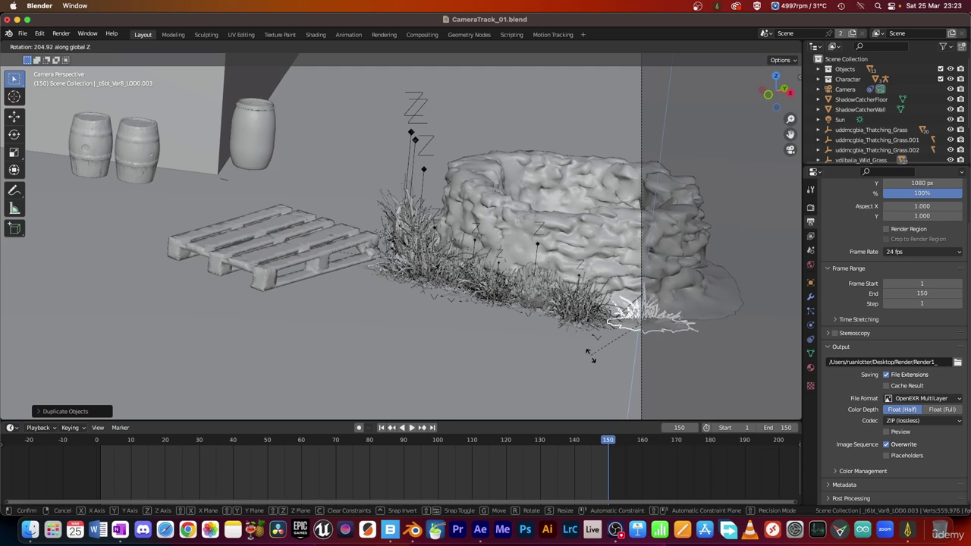
pyautogui.click(741, 363)
pyautogui.press('g')
pyautogui.hotkey('shift', 'z')
pyautogui.click(743, 360)
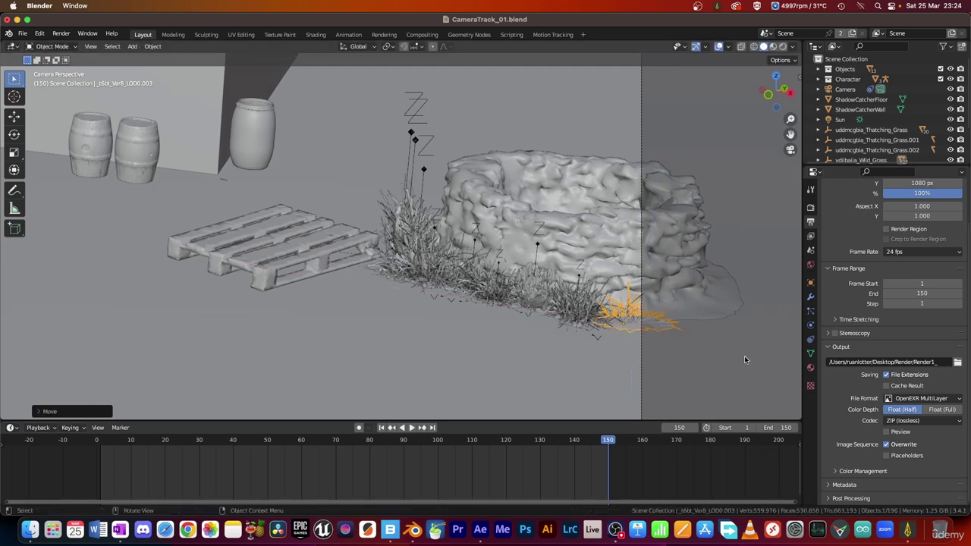
# Examine the vegetation around the well in rendered shading through the camera, with nothing selected
pyautogui.press('z')
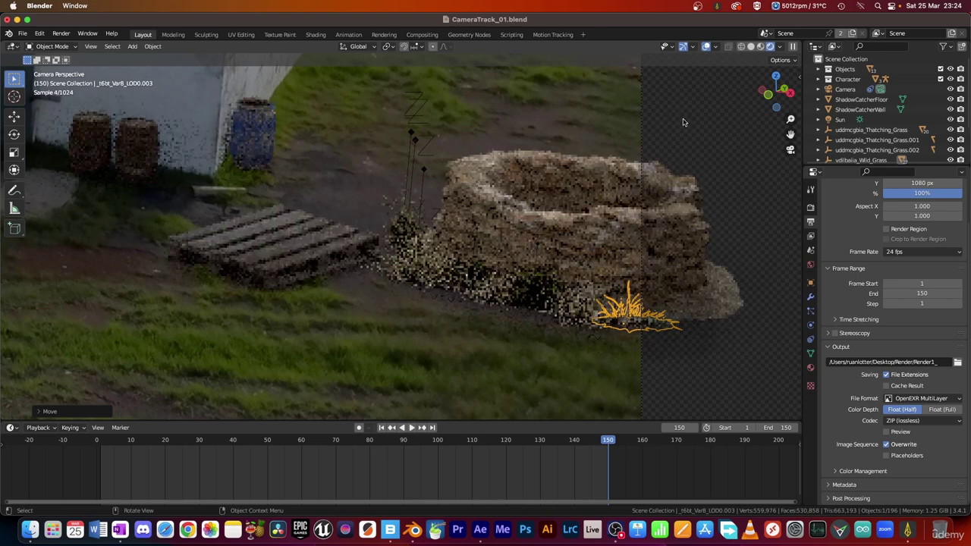
pyautogui.click(684, 129)
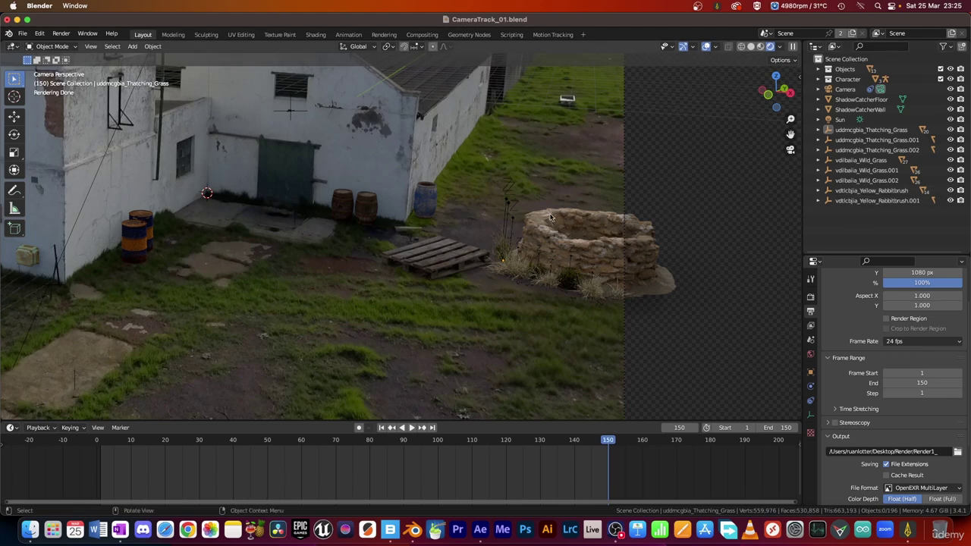
pyautogui.scroll(-3, 473, 303)
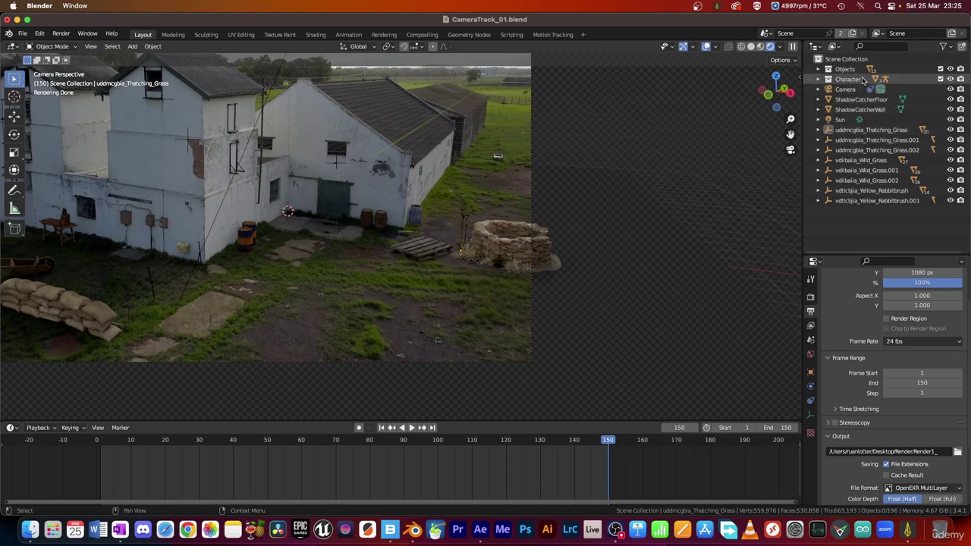
# Exclude the Objects and Character collections and examine the grass on its own in the rendered camera view
pyautogui.click(941, 69)
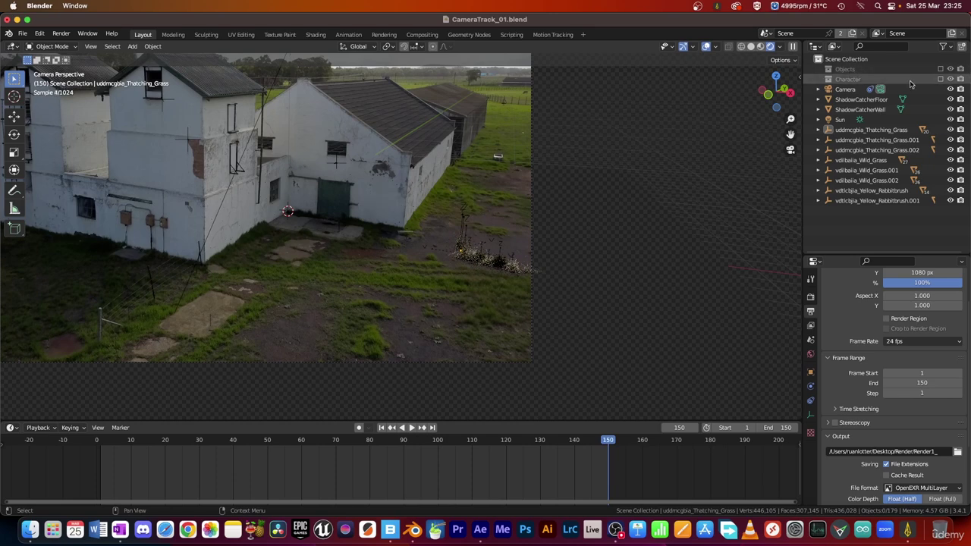
pyautogui.scroll(-1, 444, 230)
pyautogui.keyDown('shift'); pyautogui.moveTo(267, 220); pyautogui.dragTo(341, 220, button='middle'); pyautogui.keyUp('shift')
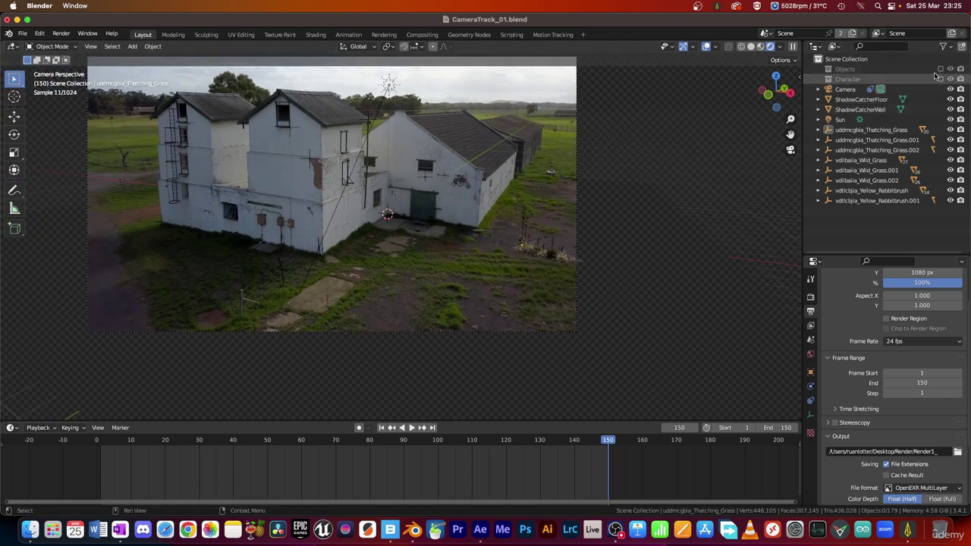
pyautogui.keyDown('ctrl'); pyautogui.moveTo(531, 210); pyautogui.dragTo(547, 144, button='middle'); pyautogui.keyUp('ctrl')
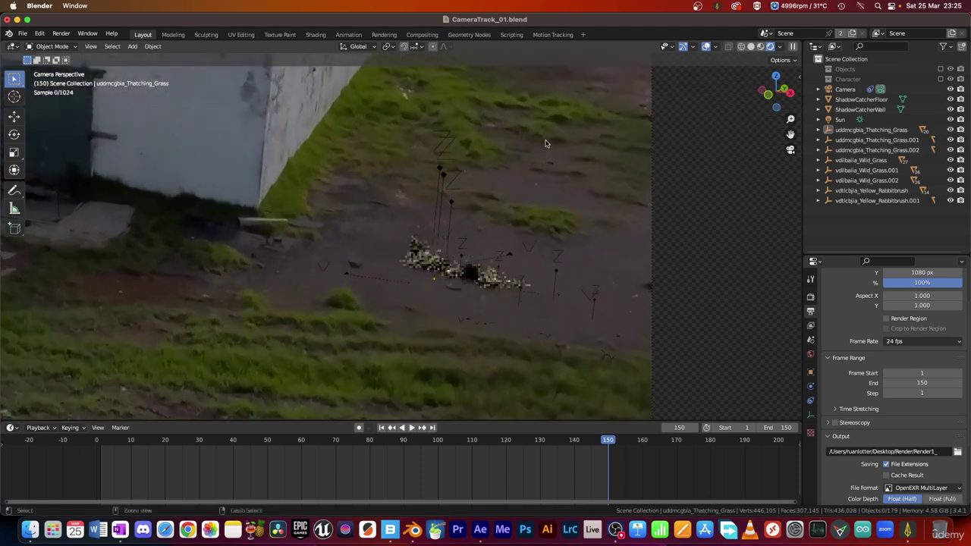
pyautogui.keyDown('shift'); pyautogui.moveTo(559, 177); pyautogui.dragTo(464, 180, button='middle'); pyautogui.keyUp('shift')
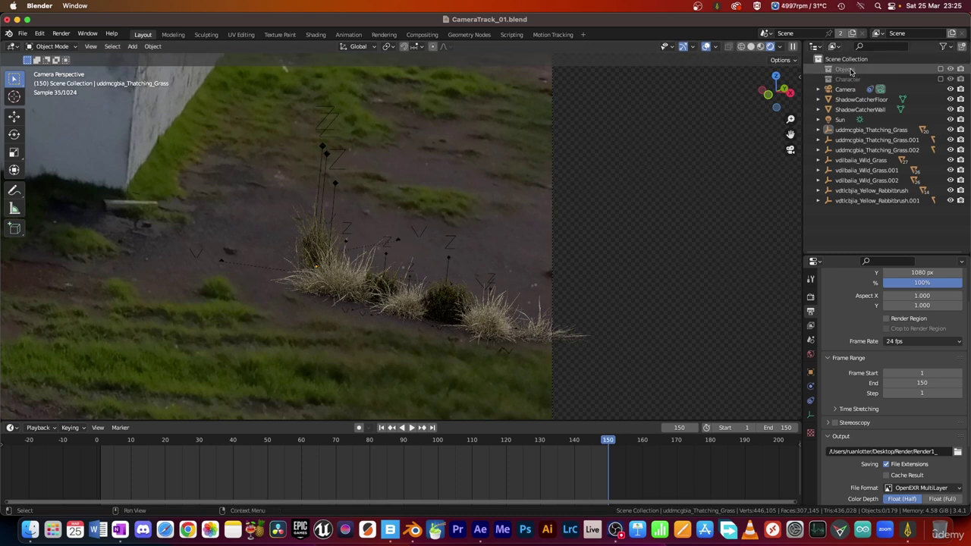
# Include the Objects collection again, switch to solid shading, and expand the collection with the stone well selected
pyautogui.click(942, 70)
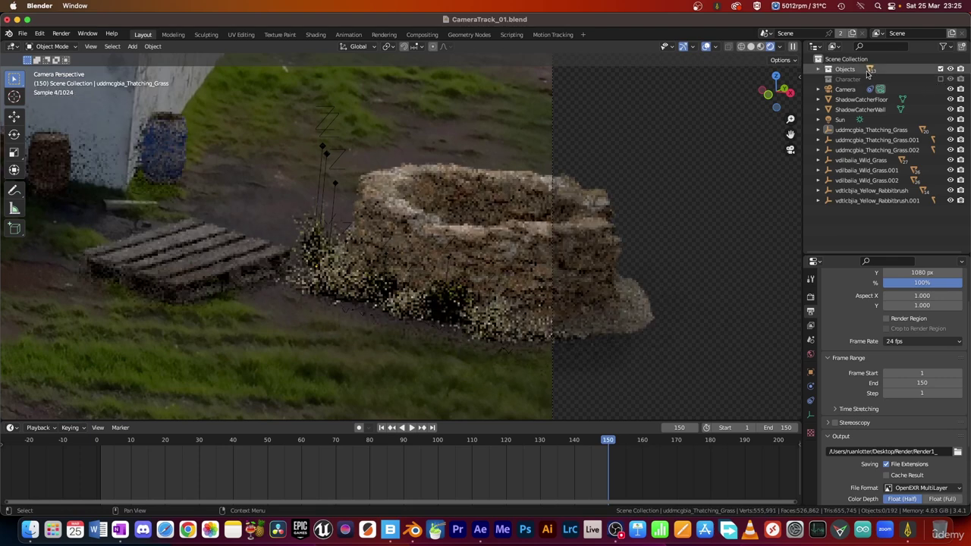
pyautogui.click(751, 46)
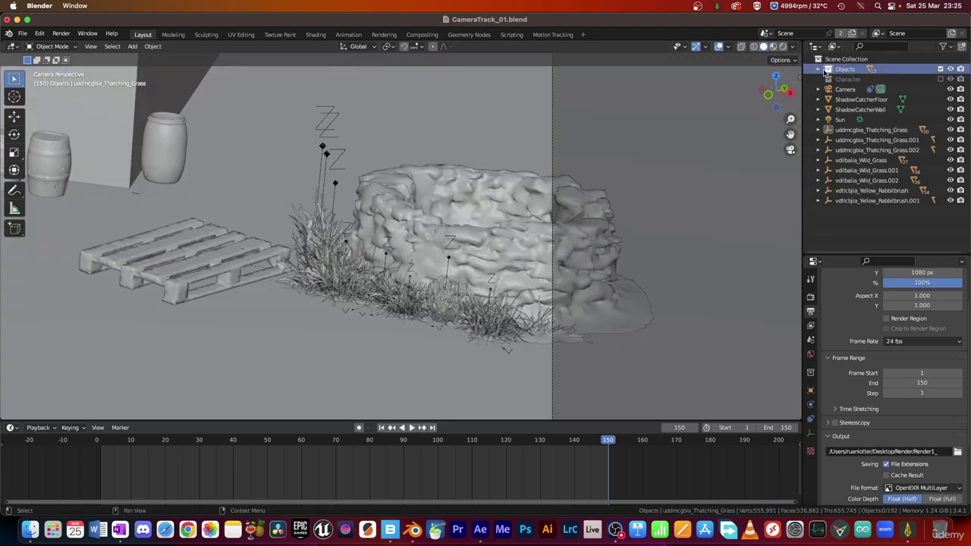
pyautogui.click(818, 69)
pyautogui.click(534, 220)
pyautogui.scroll(-2, 533, 220)
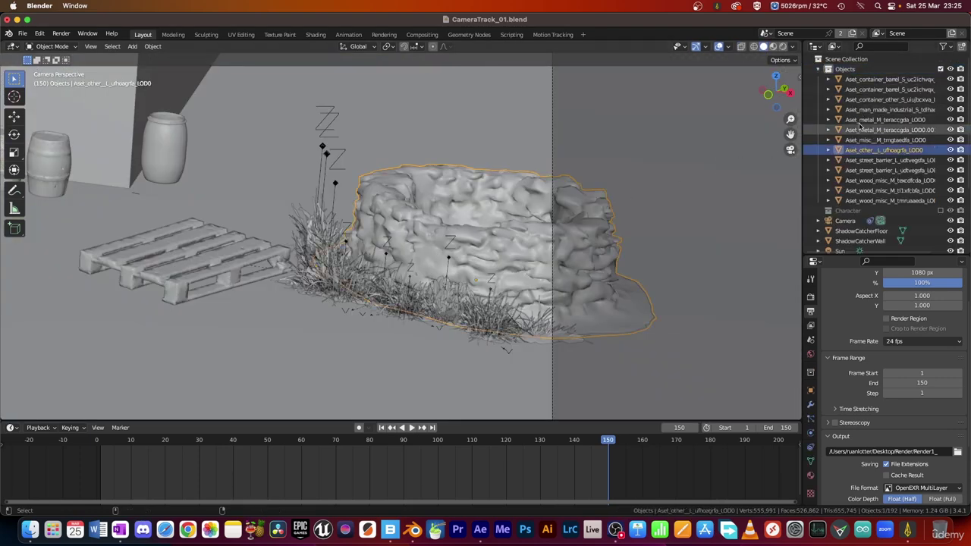
pyautogui.scroll(-5, 543, 232)
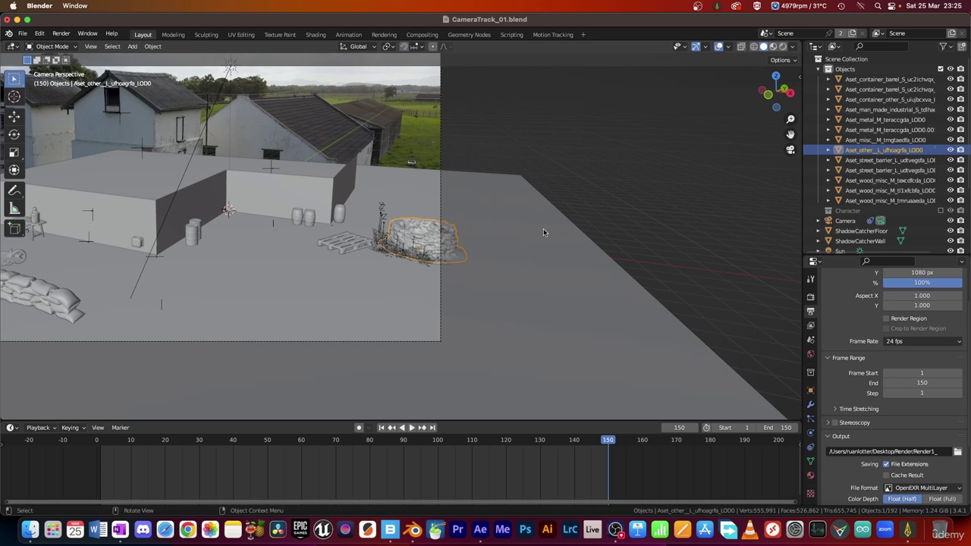
# Duplicate the stone well in place and move the copy out of the Objects collection into the Scene Collection
pyautogui.hotkey('shift', 'd')
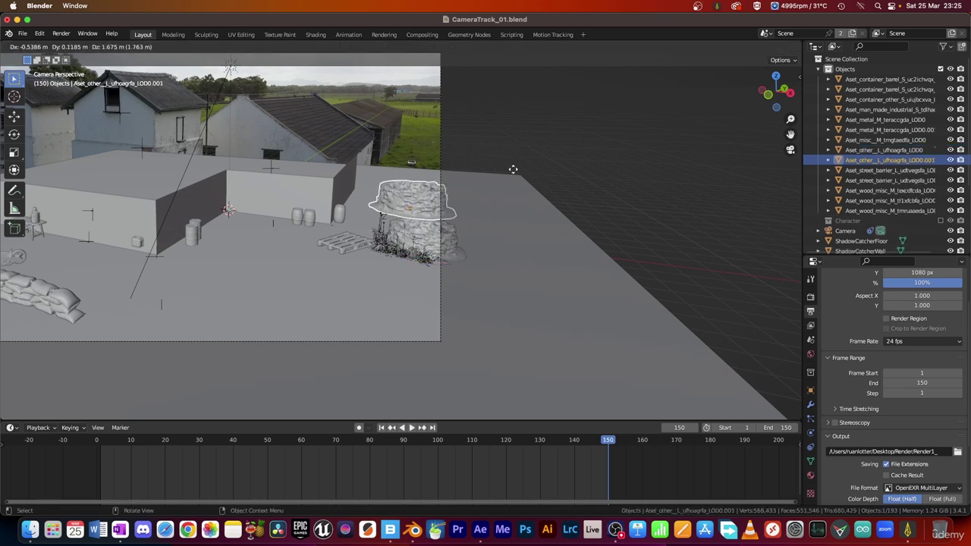
pyautogui.rightClick(531, 219)
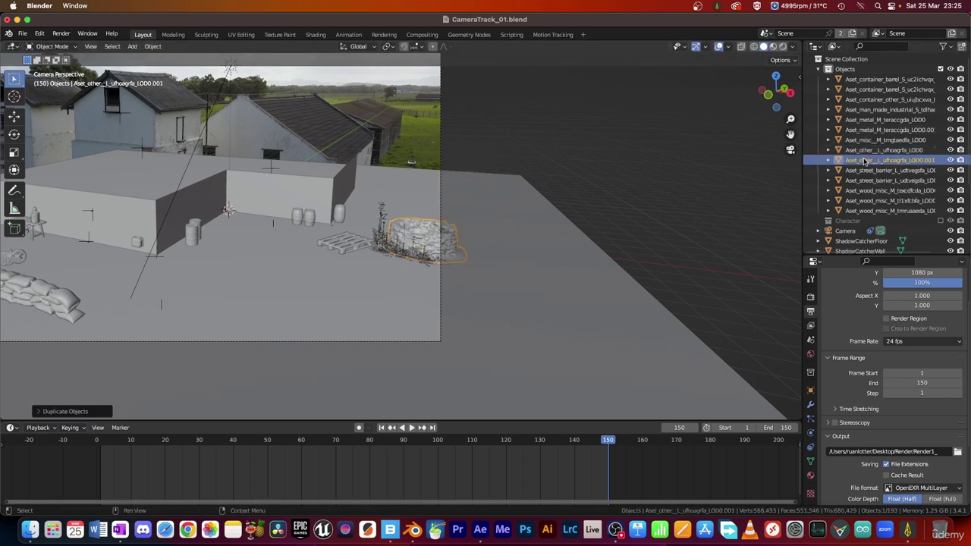
pyautogui.moveTo(865, 161); pyautogui.dragTo(830, 100)
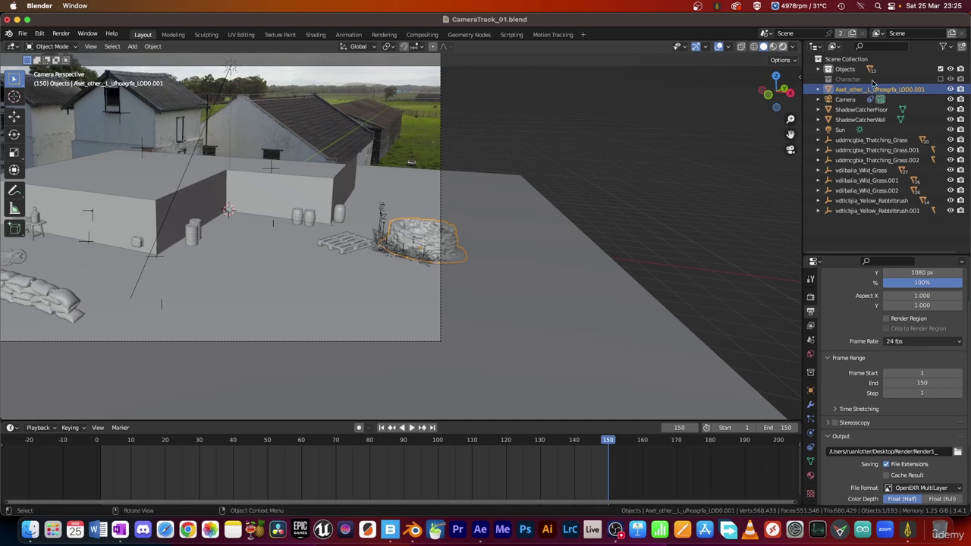
# Switch to rendered shading and exclude the Objects collection so only the duplicated well and the grass render
pyautogui.press('z')
pyautogui.press('8')
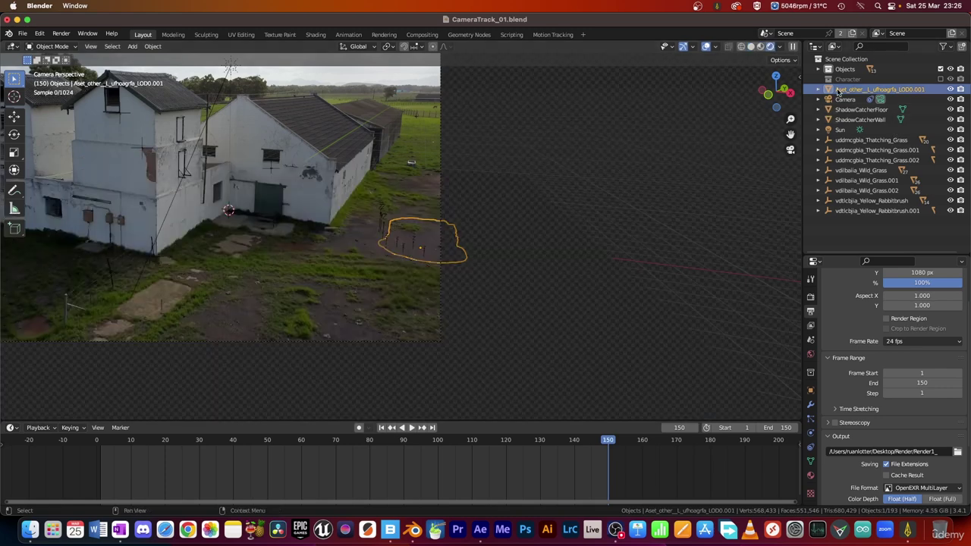
pyautogui.click(941, 69)
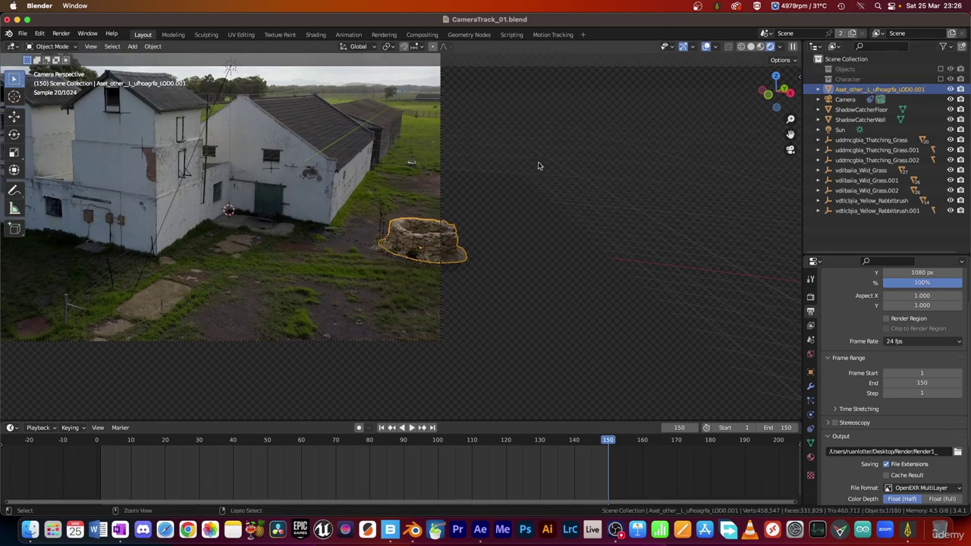
pyautogui.scroll(3, 510, 159)
pyautogui.scroll(3, 510, 159)
pyautogui.scroll(2, 522, 180)
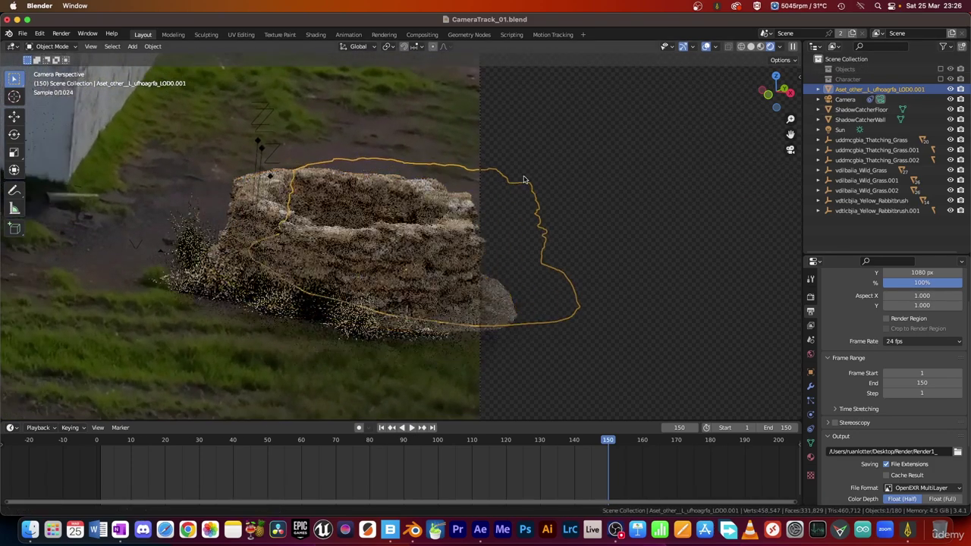
# Make the duplicated stone well a shadow catcher in its object visibility settings
pyautogui.click(811, 373)
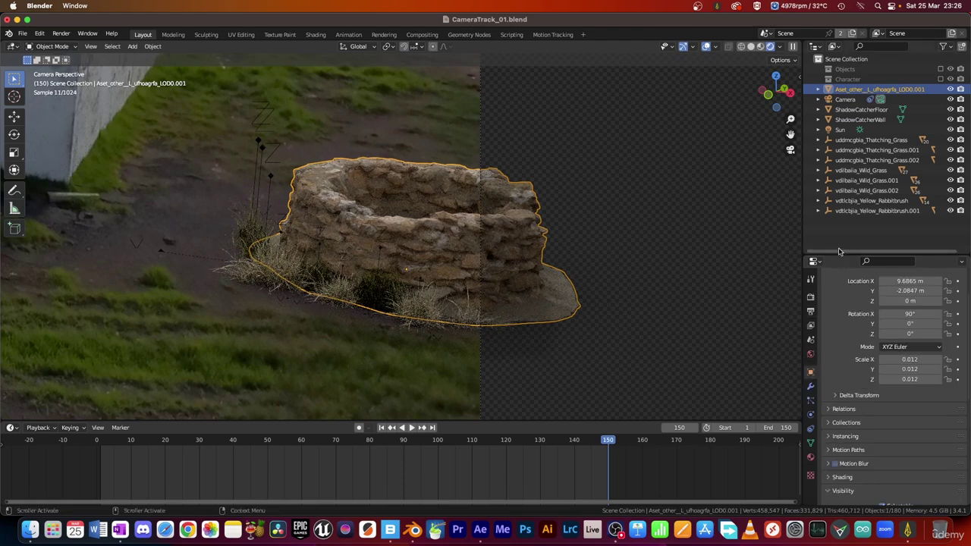
pyautogui.moveTo(840, 253); pyautogui.dragTo(839, 156)
pyautogui.click(842, 394)
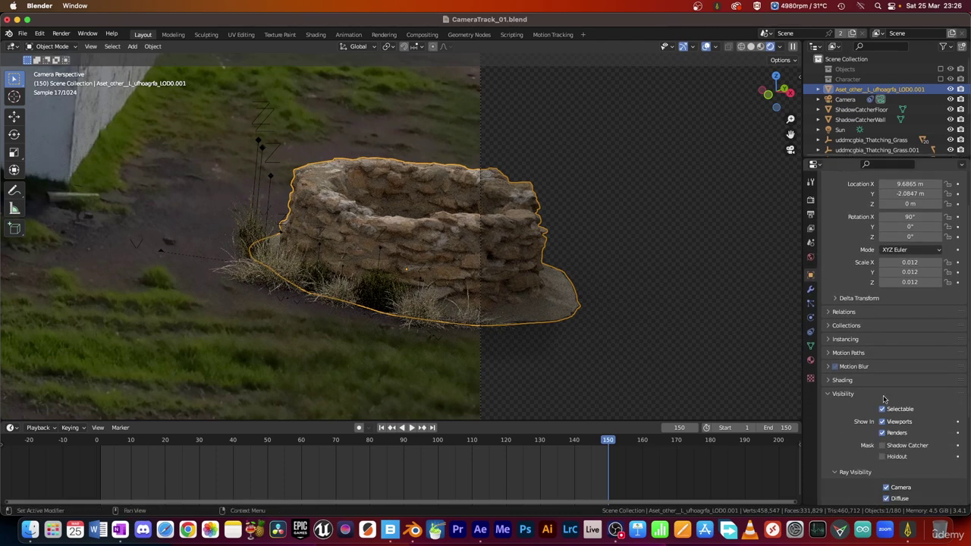
pyautogui.click(884, 447)
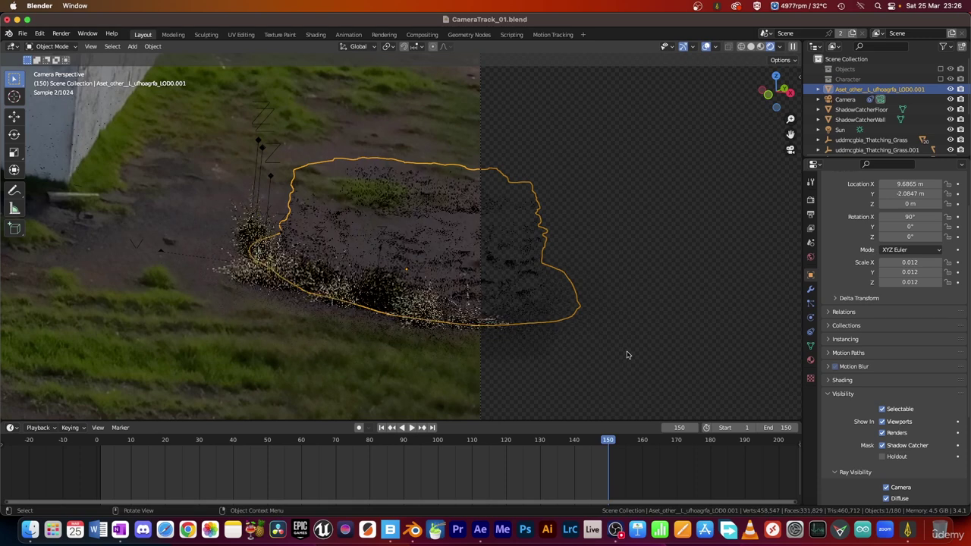
# Turn off Diffuse and Glossy ray visibility for the duplicated stone well
pyautogui.click(476, 279)
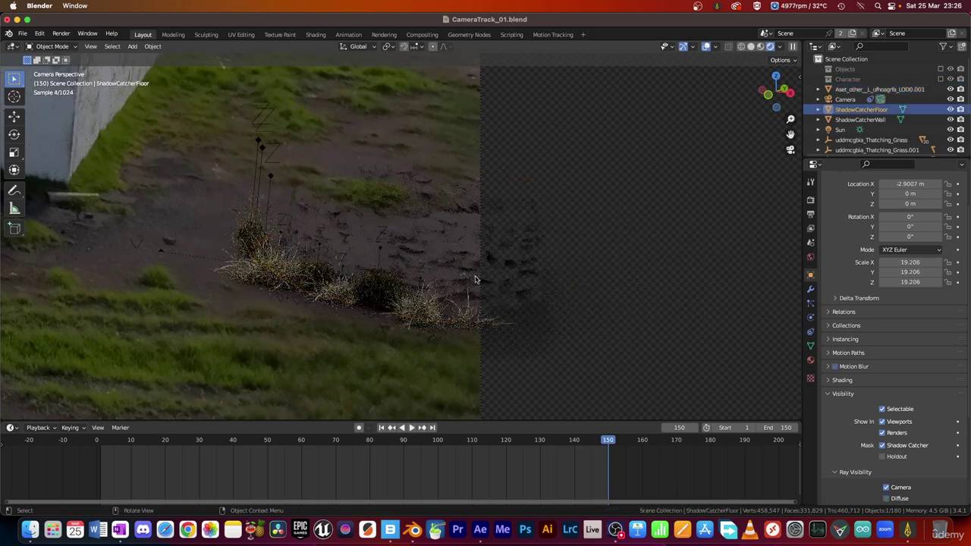
pyautogui.click(321, 266)
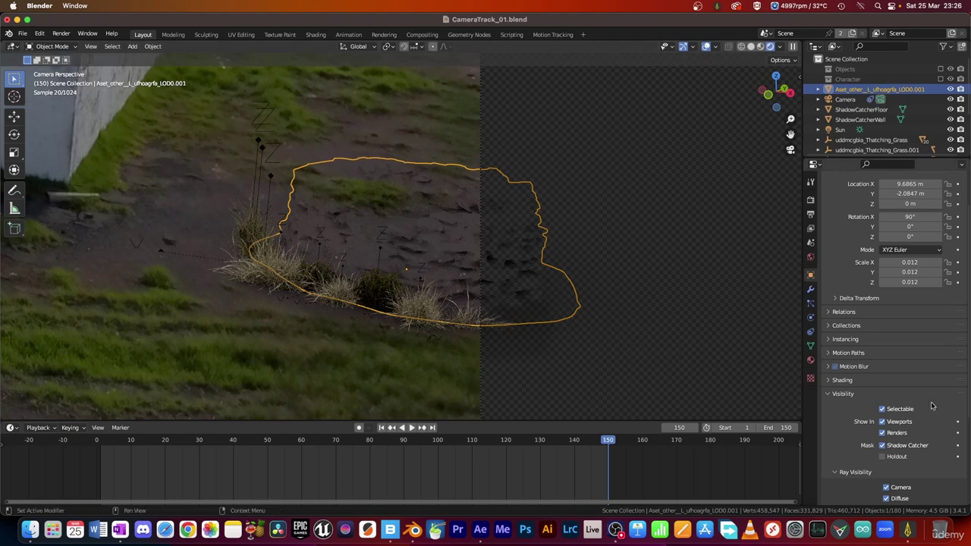
pyautogui.scroll(-3, 882, 362)
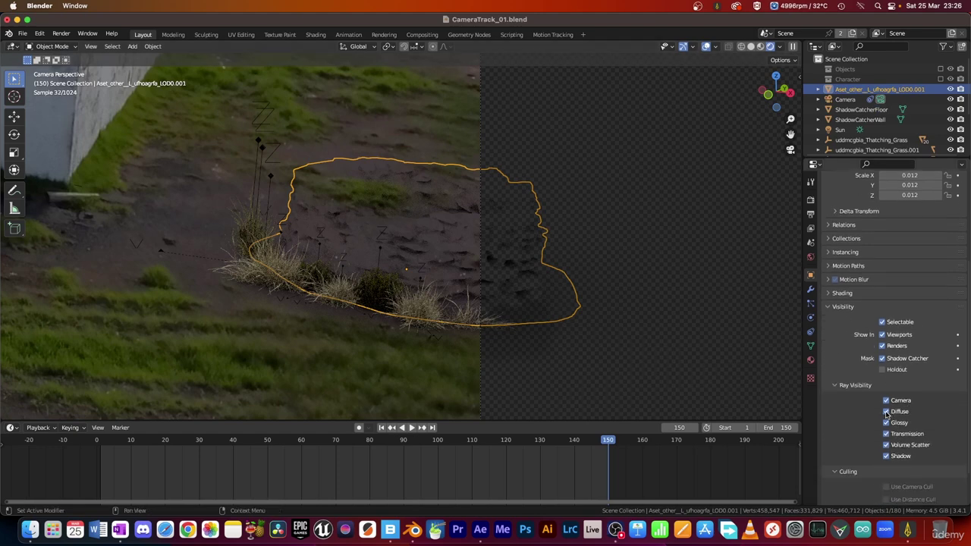
pyautogui.click(886, 411)
pyautogui.click(886, 423)
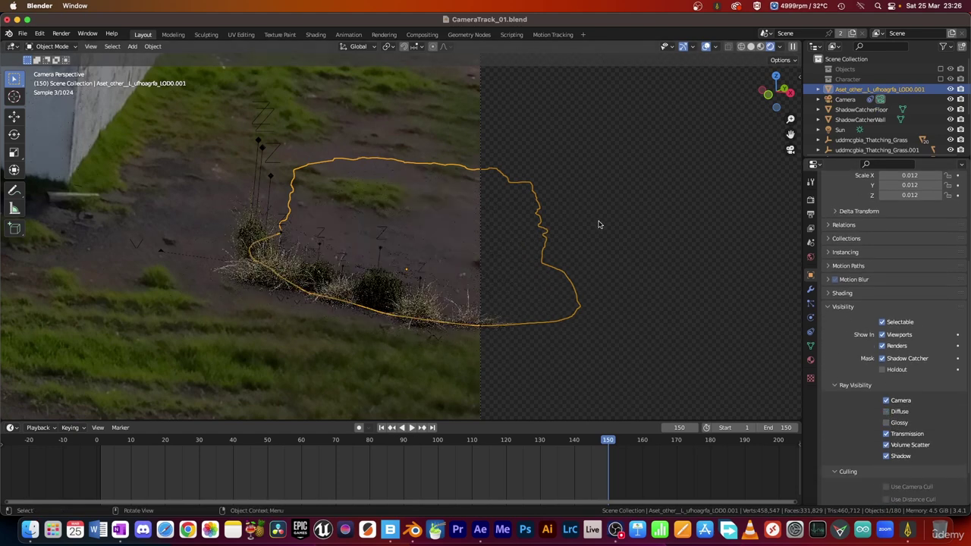
# Compare solid and rendered shading and examine the grass close up against the shadow-catching well
pyautogui.click(605, 158)
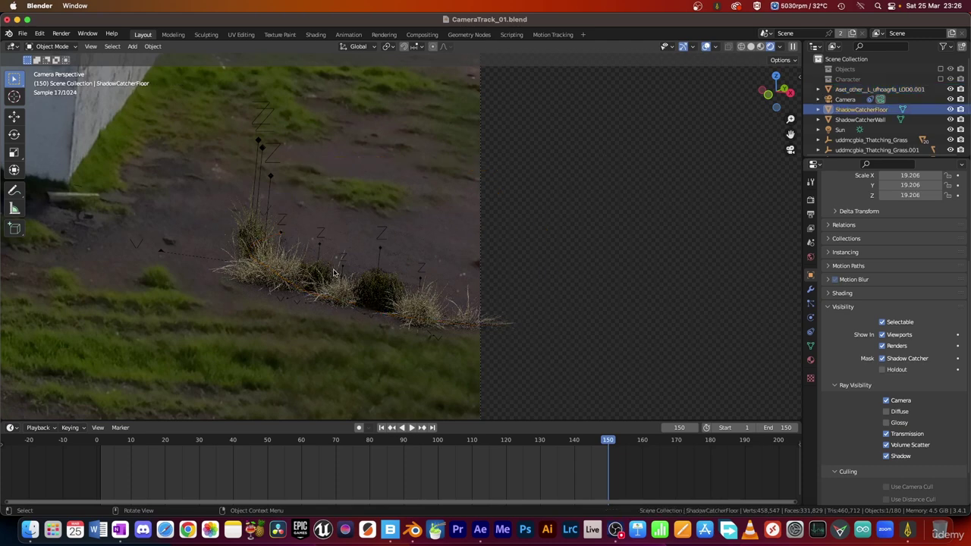
pyautogui.click(752, 48)
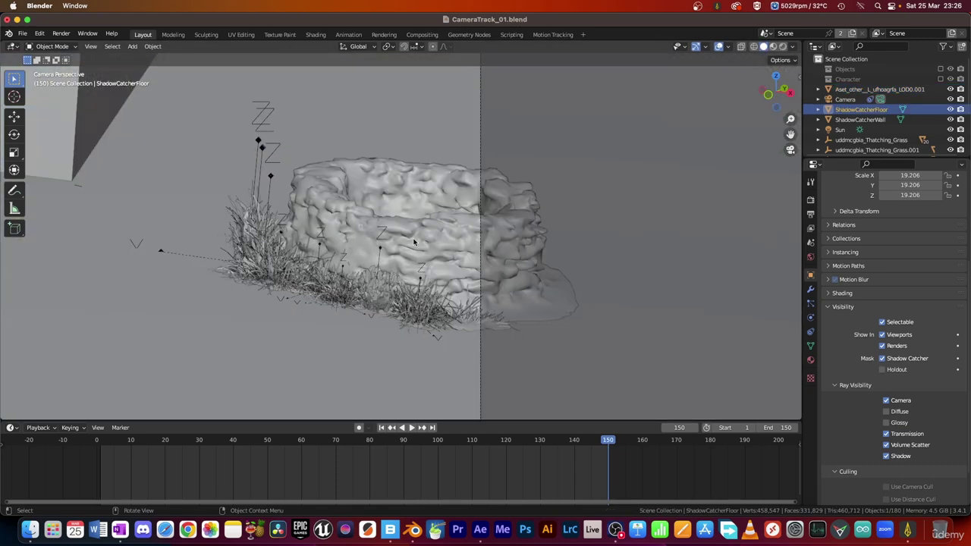
pyautogui.click(782, 46)
pyautogui.scroll(5, 366, 229)
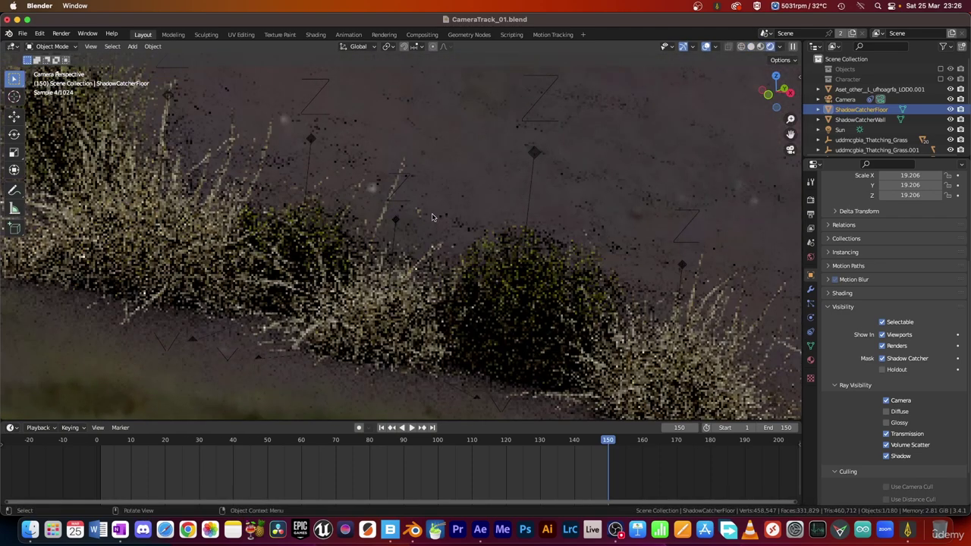
pyautogui.keyDown('shift'); pyautogui.moveTo(432, 215); pyautogui.dragTo(457, 250, button='middle'); pyautogui.keyUp('shift')
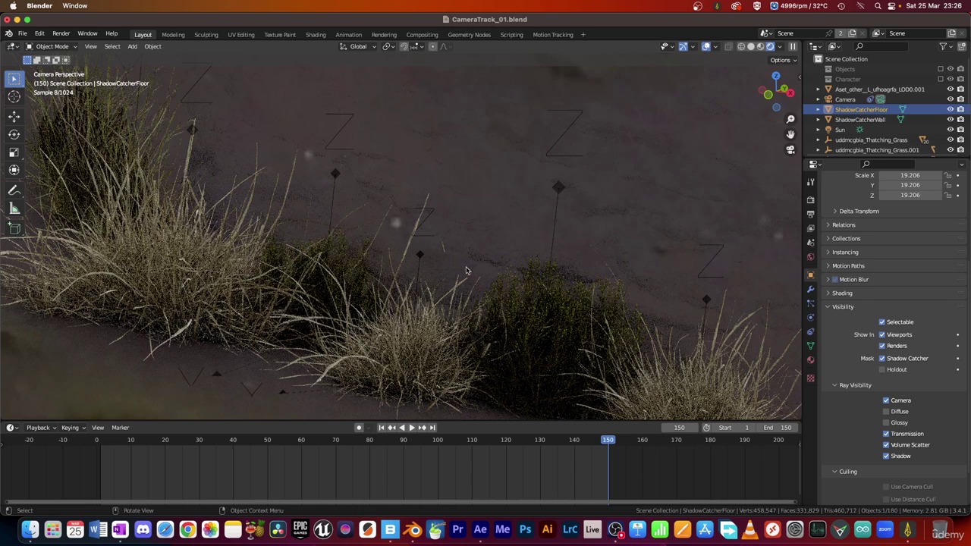
pyautogui.scroll(-15, 351, 169)
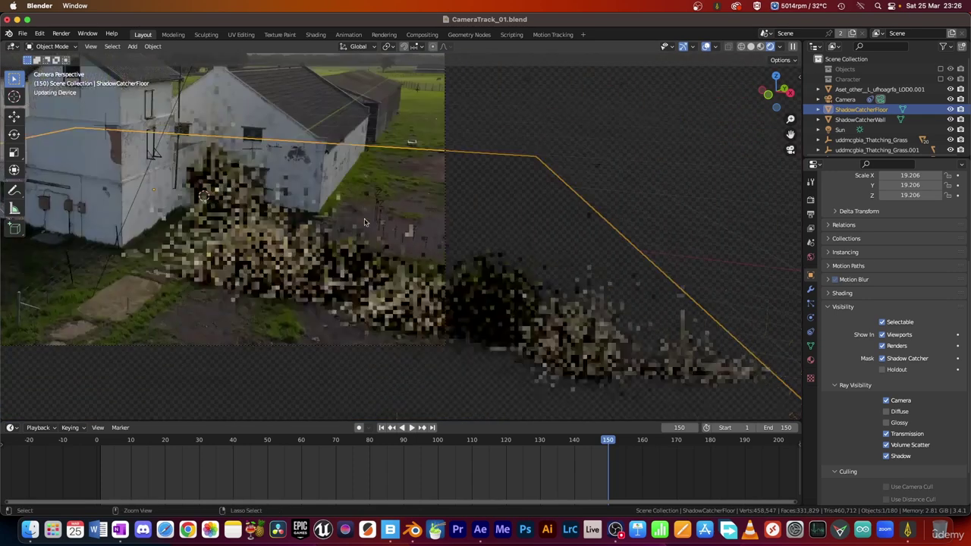
pyautogui.keyDown('shift'); pyautogui.moveTo(352, 187); pyautogui.dragTo(389, 190, button='middle'); pyautogui.keyUp('shift')
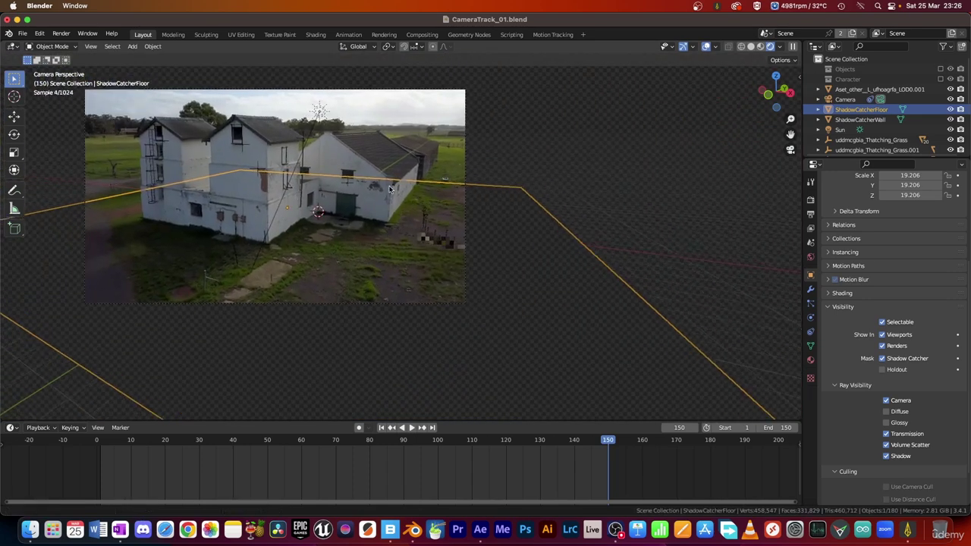
# Return the timeline to frame 1 and save the file
pyautogui.scroll(5, 389, 189)
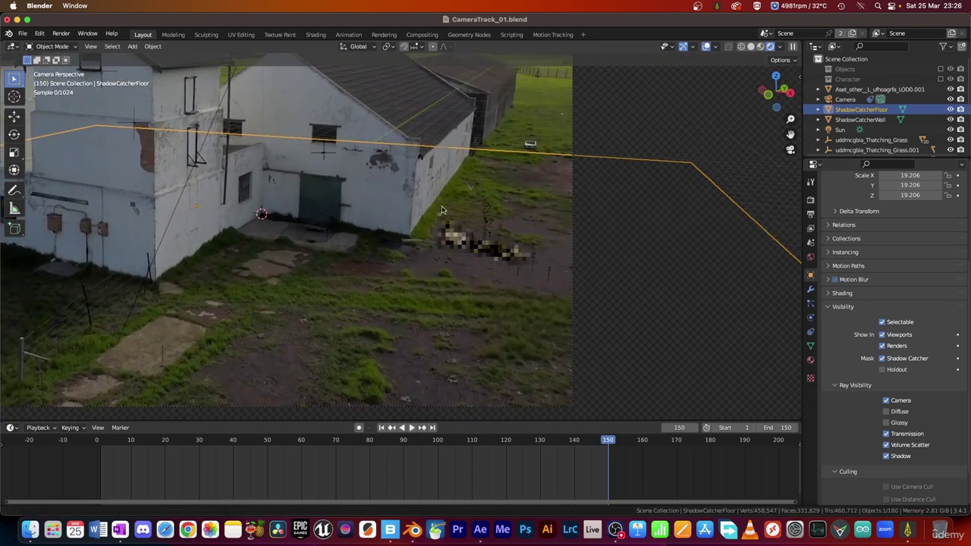
pyautogui.hotkey('shift', 'Left')
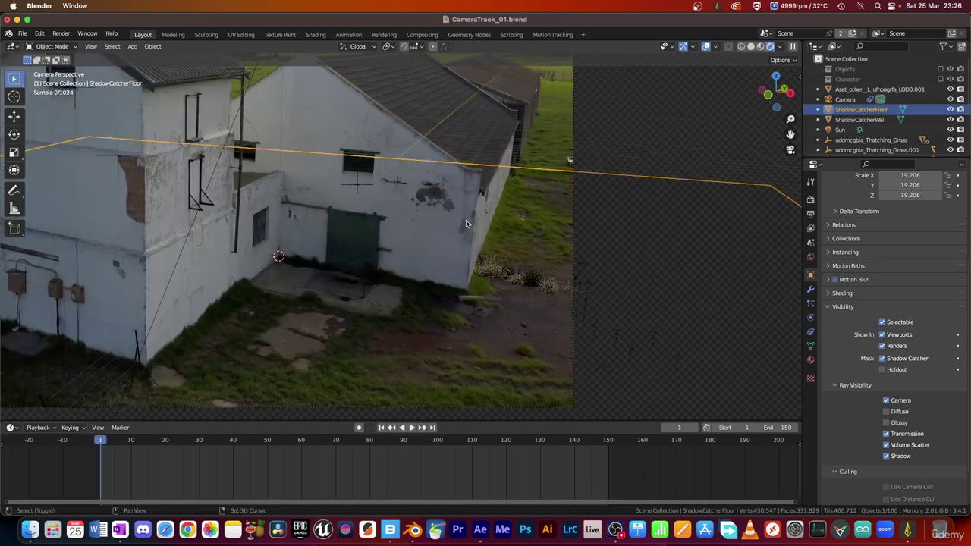
pyautogui.press('super+s')
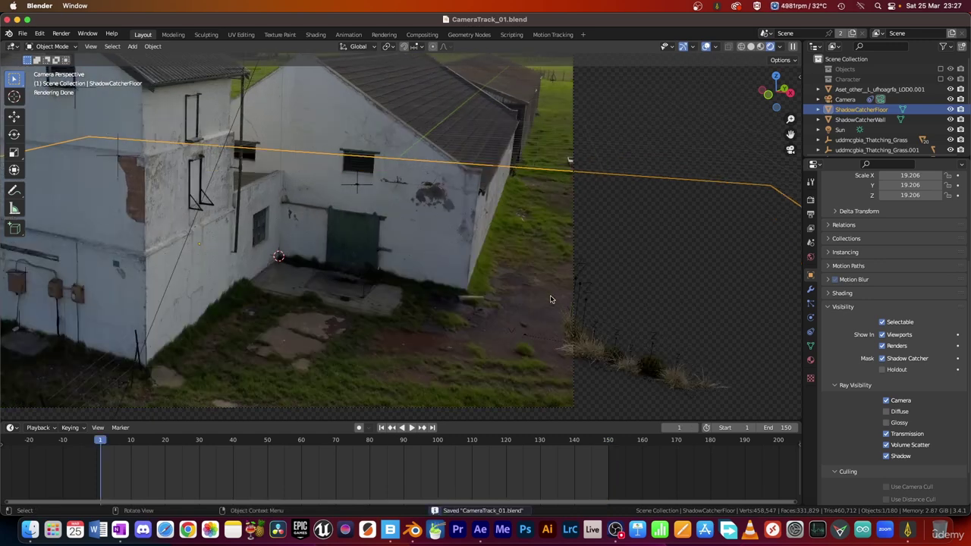
# Disable the Diffuse, Glossy, Transmission and Shadow light passes, keeping Ambient Occlusion and Shadow Catcher, and review the data passes
pyautogui.click(811, 225)
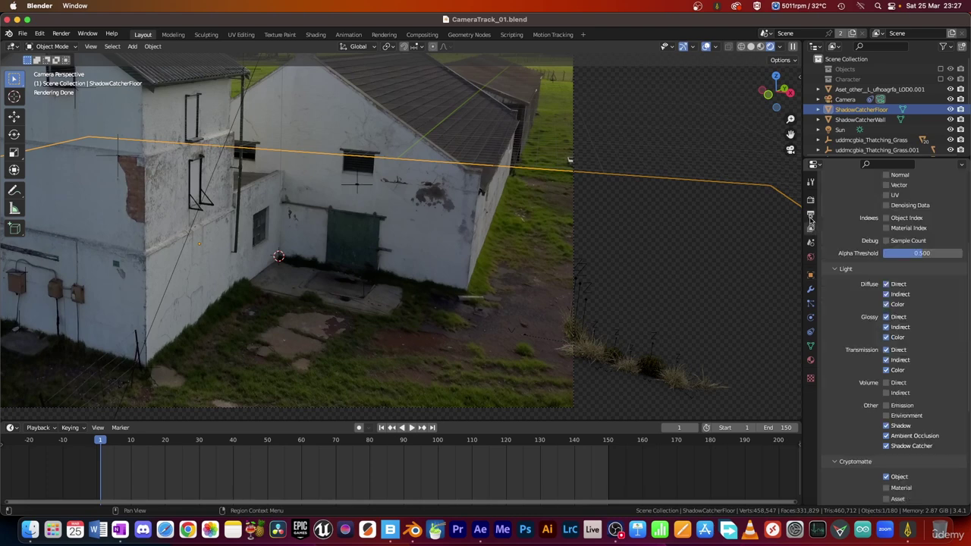
pyautogui.scroll(-2, 897, 273)
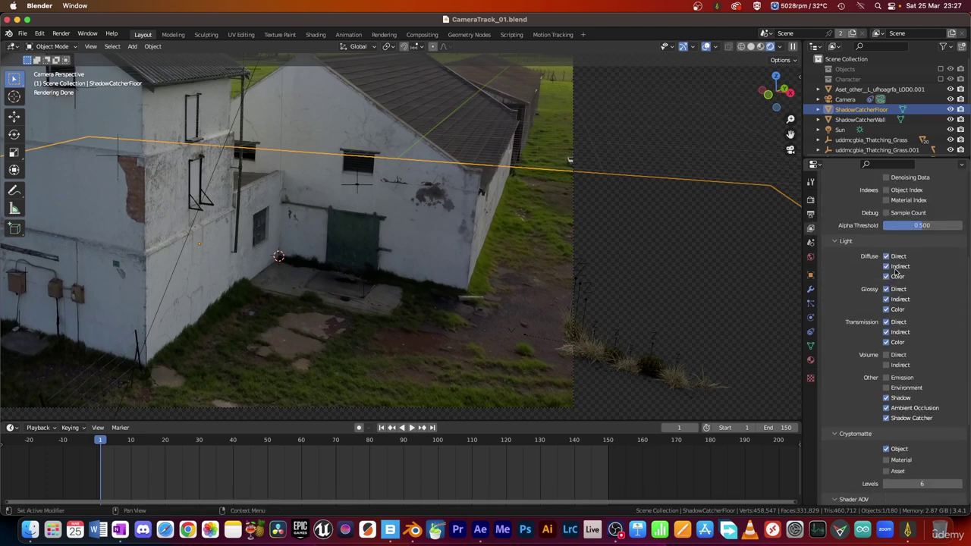
pyautogui.moveTo(887, 258); pyautogui.dragTo(863, 368)
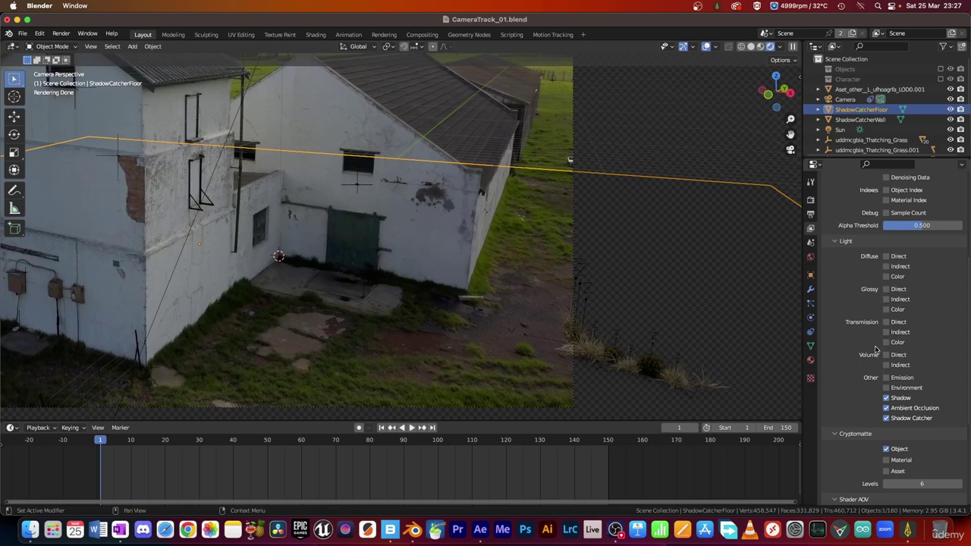
pyautogui.scroll(-3, 877, 349)
pyautogui.click(886, 343)
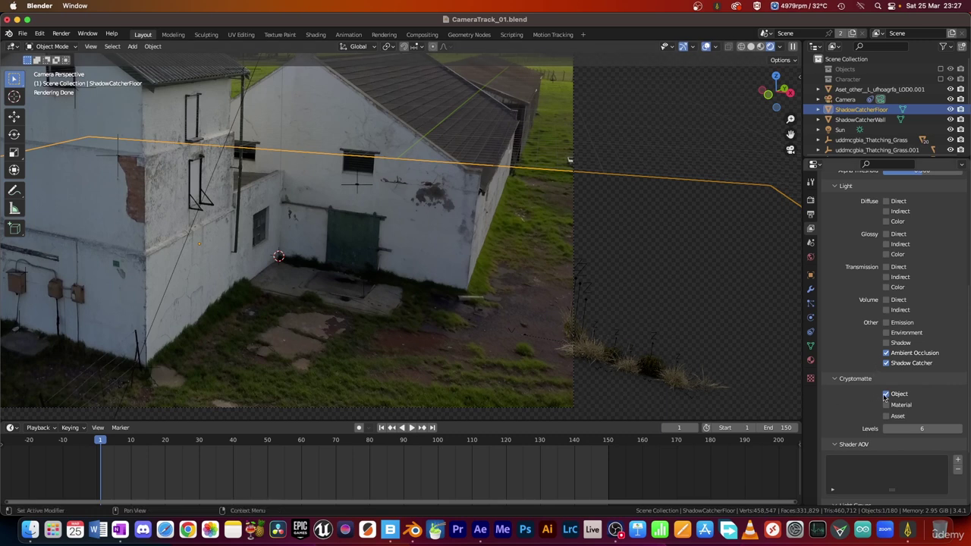
pyautogui.scroll(7, 859, 275)
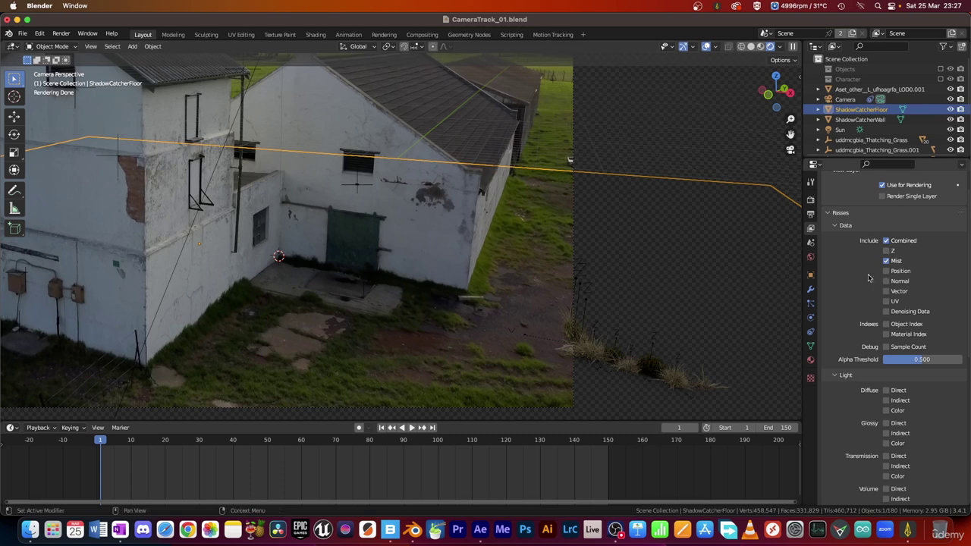
pyautogui.scroll(1, 865, 278)
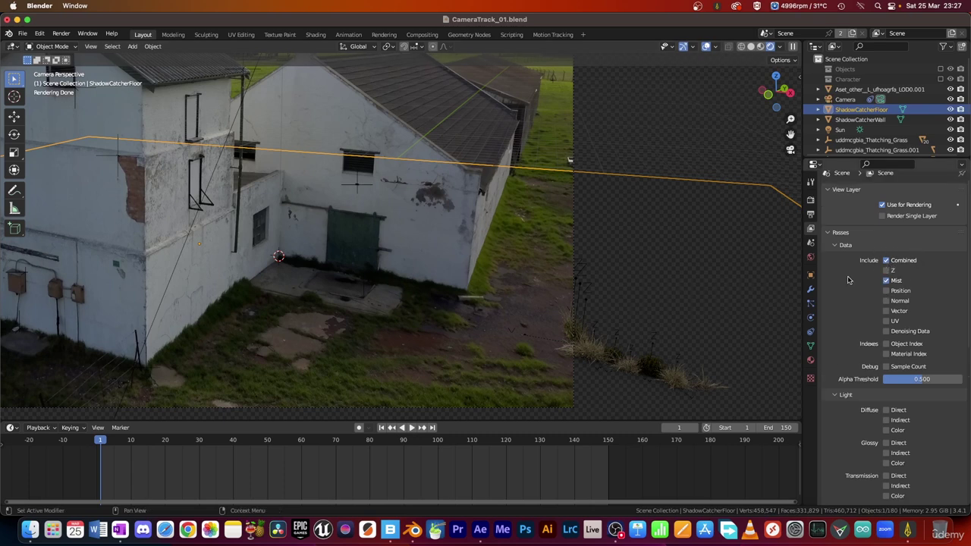
# Browse the render output path to the Blender and After Effects VFX Masterclass project folder
pyautogui.click(811, 216)
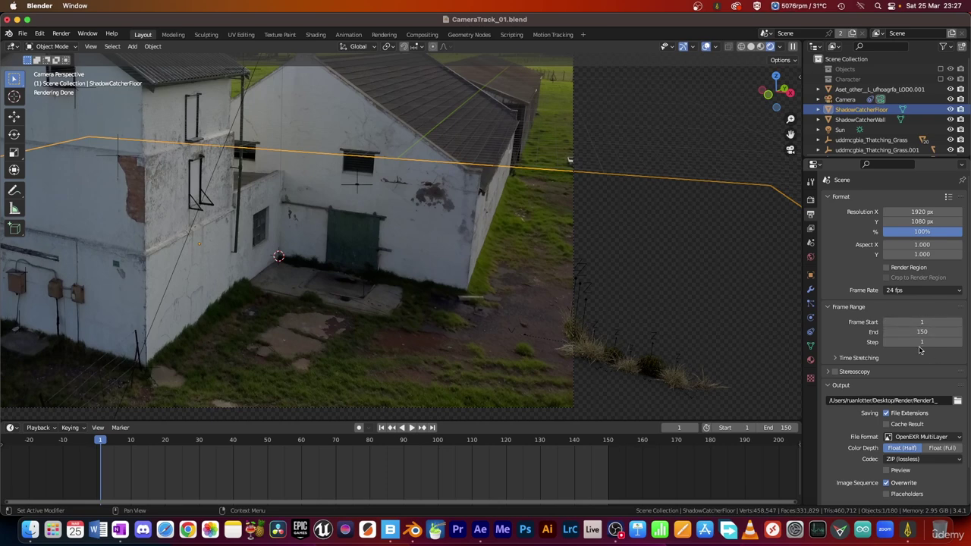
pyautogui.click(957, 400)
pyautogui.click(243, 82)
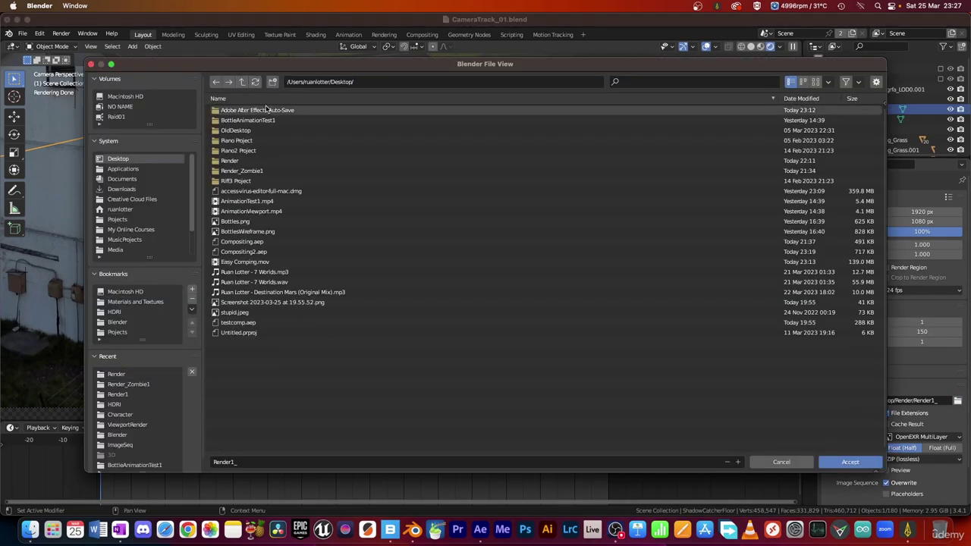
pyautogui.doubleClick(254, 110)
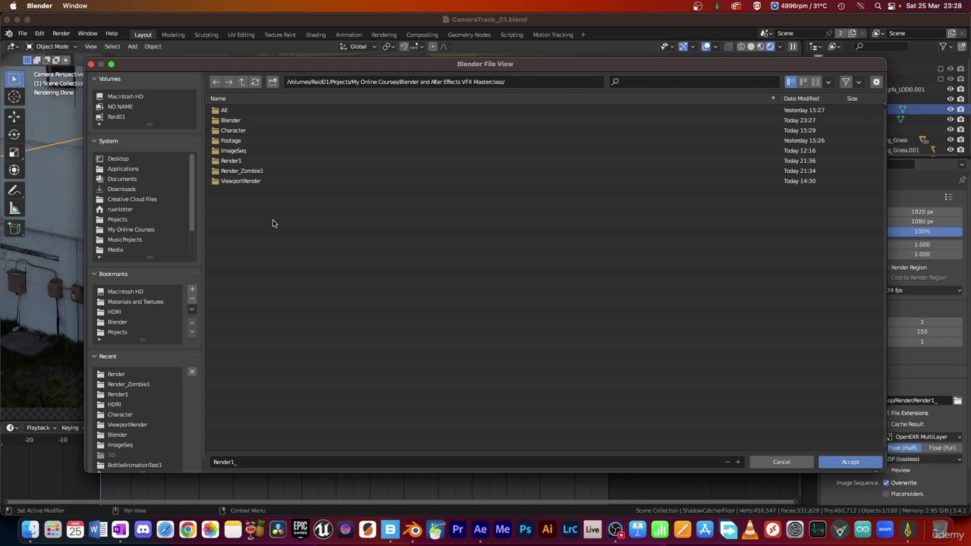
# Create a folder named Render_Grass in the project folder and set the render output there with the file name Grass1_
pyautogui.click(272, 82)
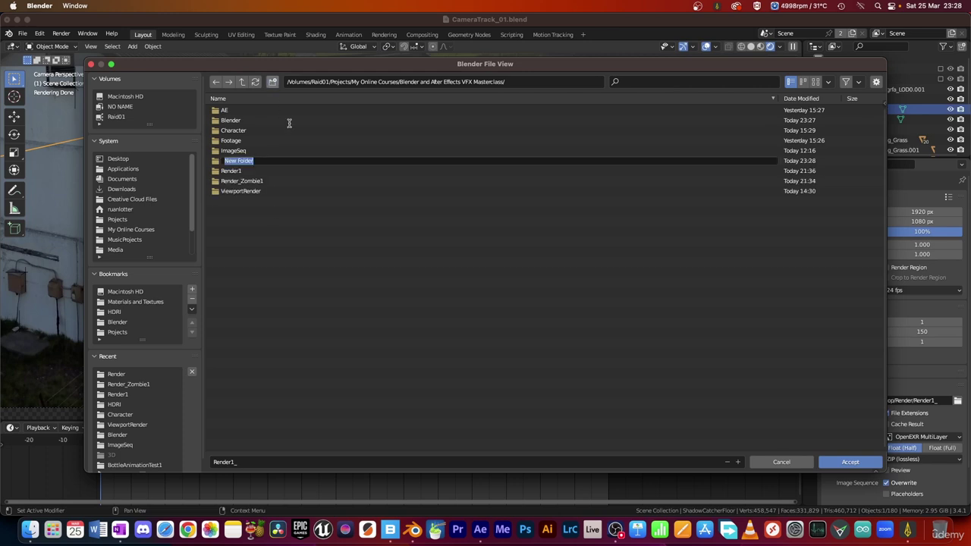
pyautogui.write('Render_Grass')
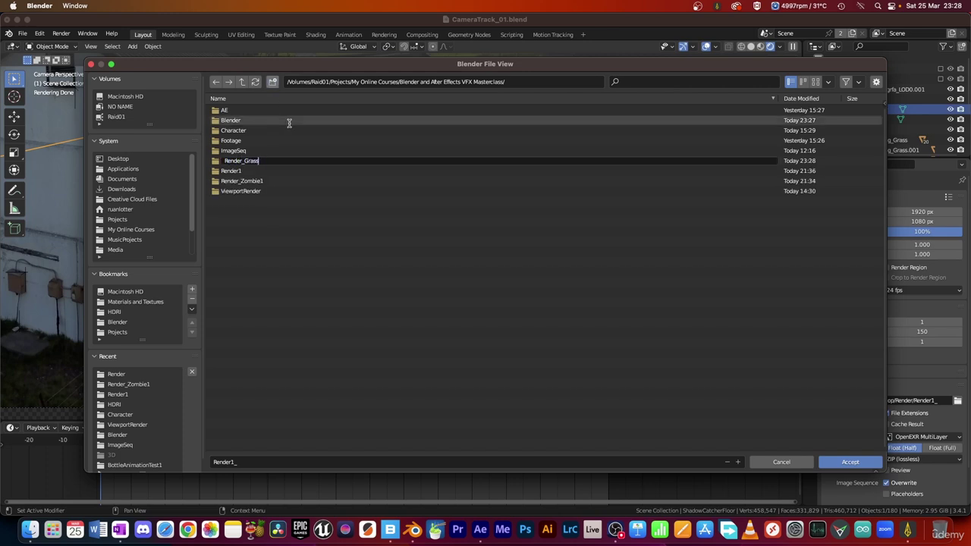
pyautogui.press('Return')
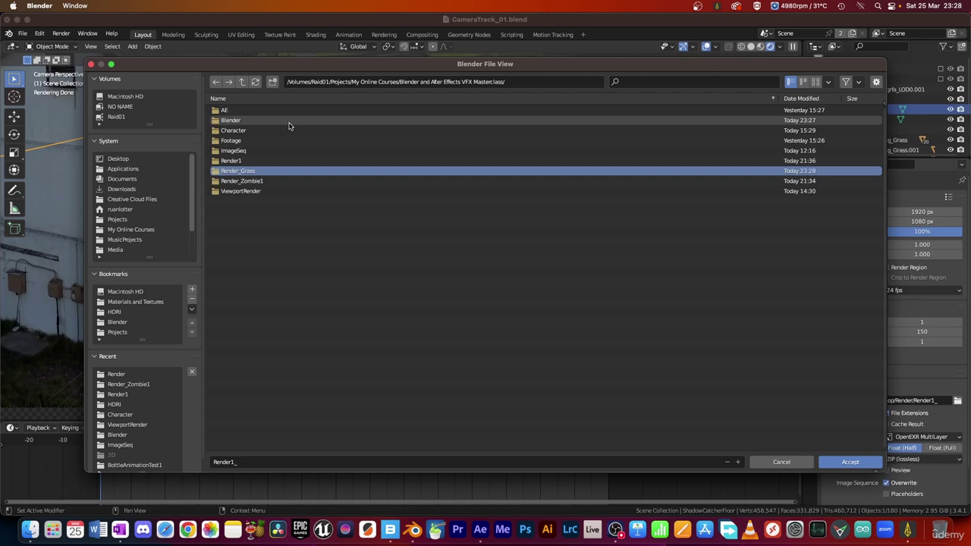
pyautogui.doubleClick(254, 173)
pyautogui.click(258, 461)
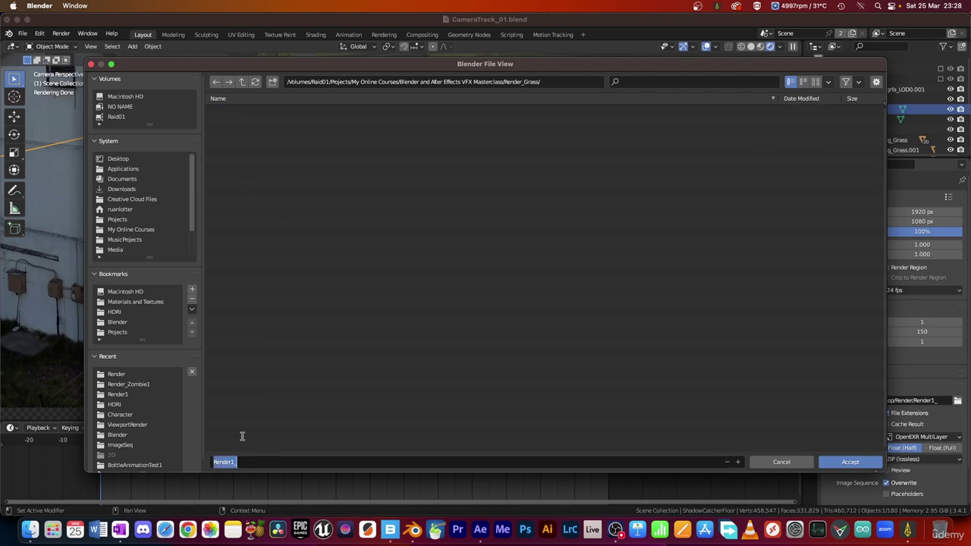
pyautogui.press('BackSpace')
pyautogui.write('Grass1_')
pyautogui.click(853, 464)
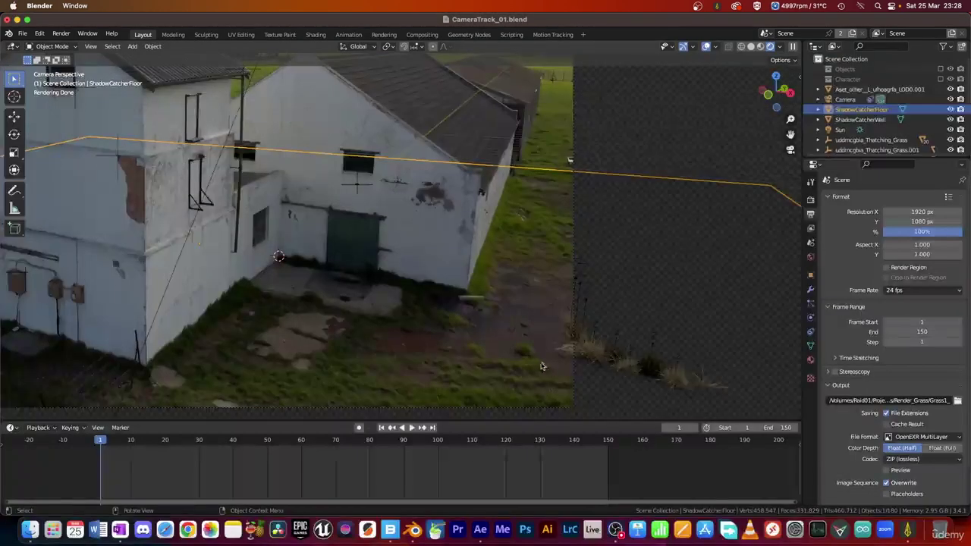
# Save the file and start rendering the full grass animation
pyautogui.scroll(-2, 888, 395)
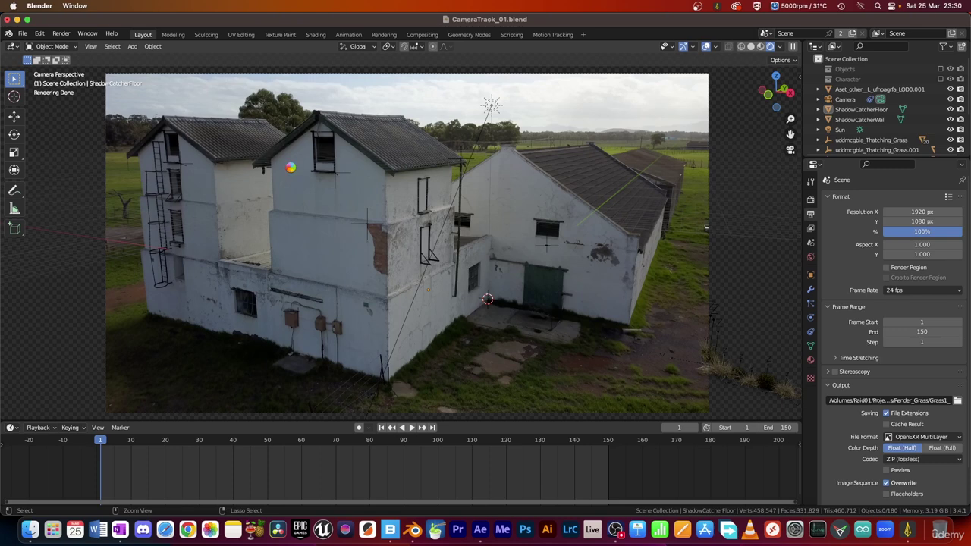
pyautogui.click(61, 34)
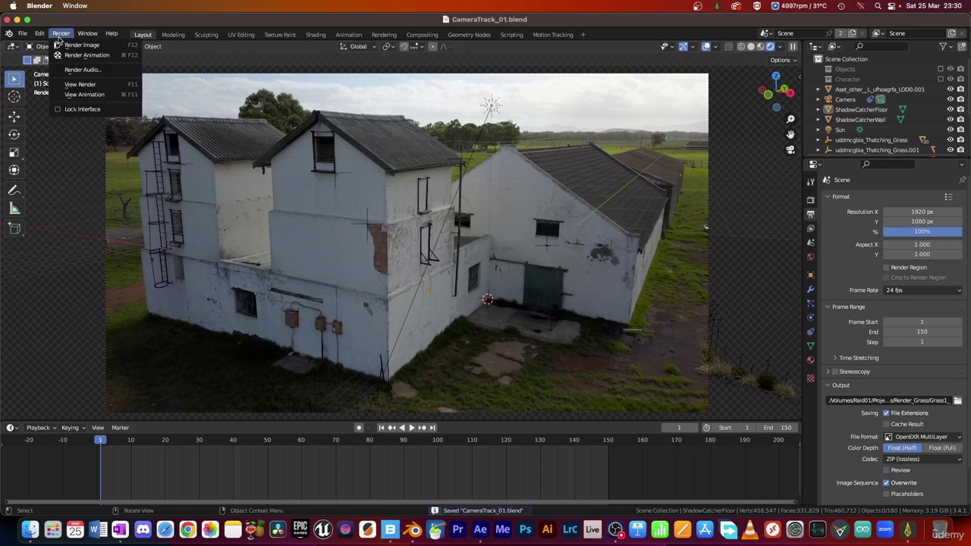
pyautogui.click(80, 55)
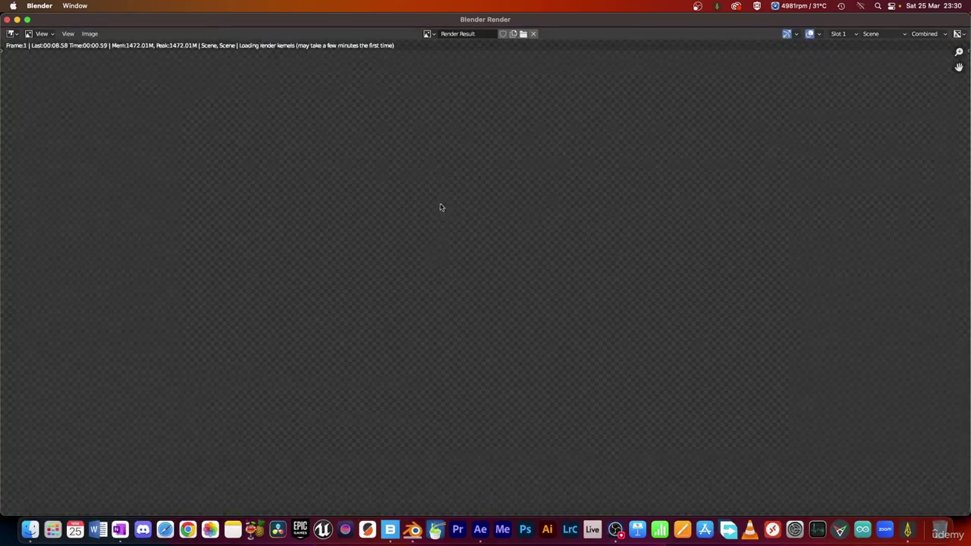
pyautogui.scroll(3, 435, 235)
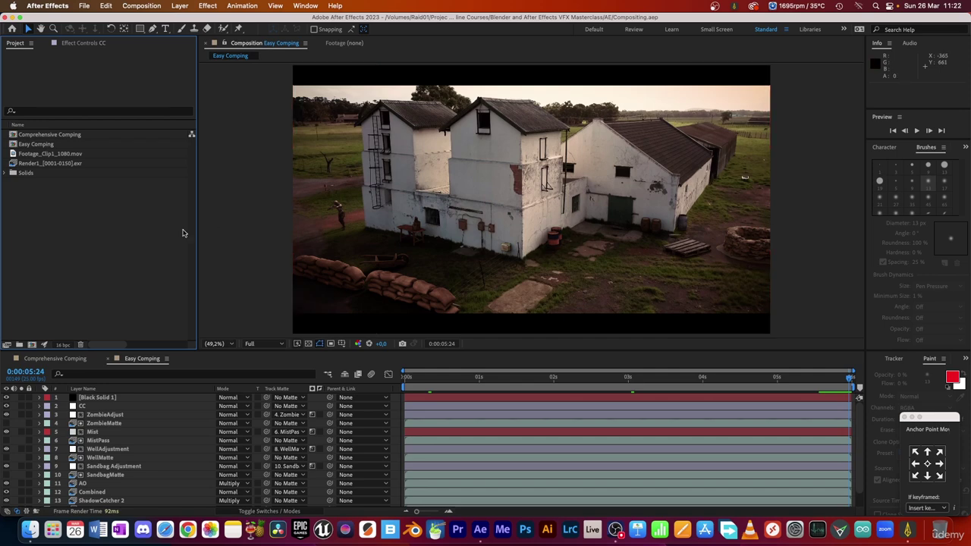
# In the After Effects Compositing project, import Grass1_0001.exr from Render_Grass as an OpenEXR sequence
pyautogui.doubleClick(114, 239)
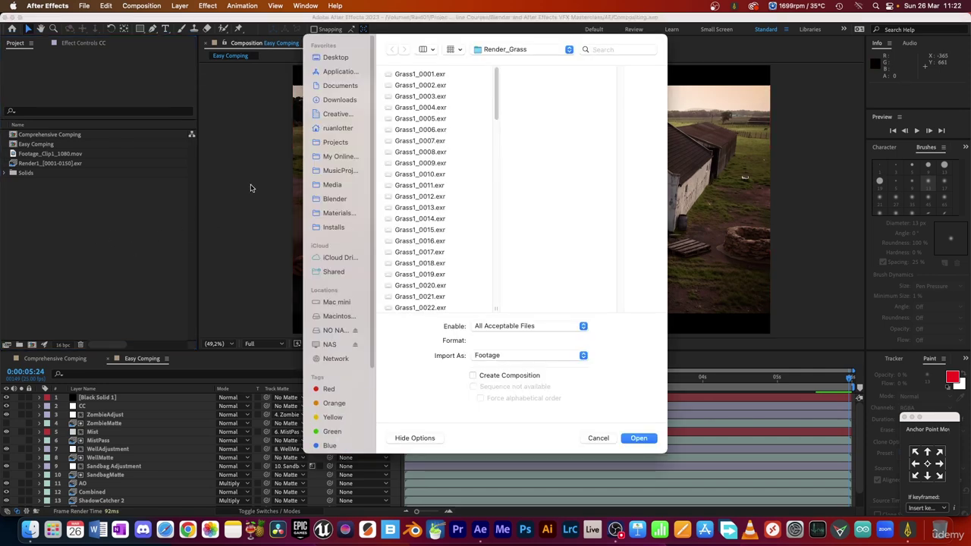
pyautogui.click(428, 74)
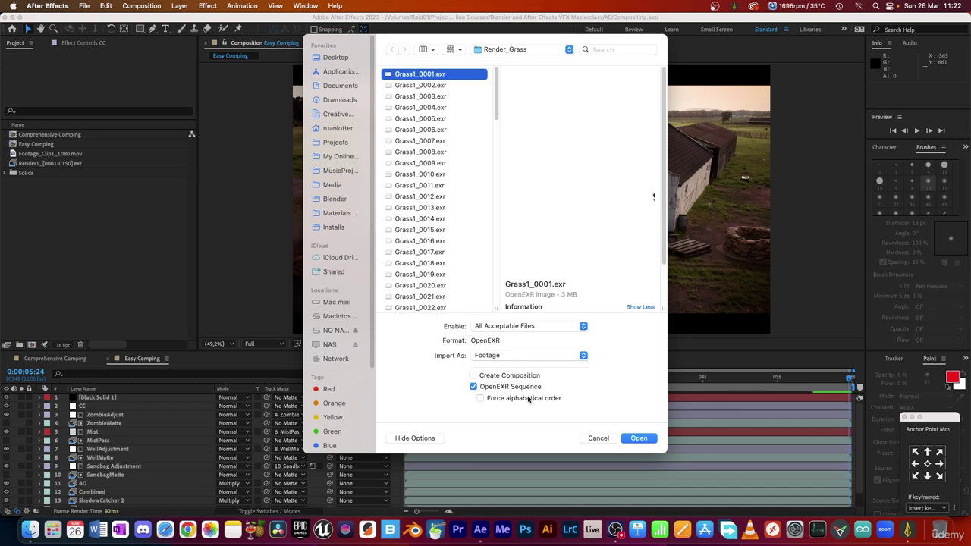
pyautogui.click(642, 438)
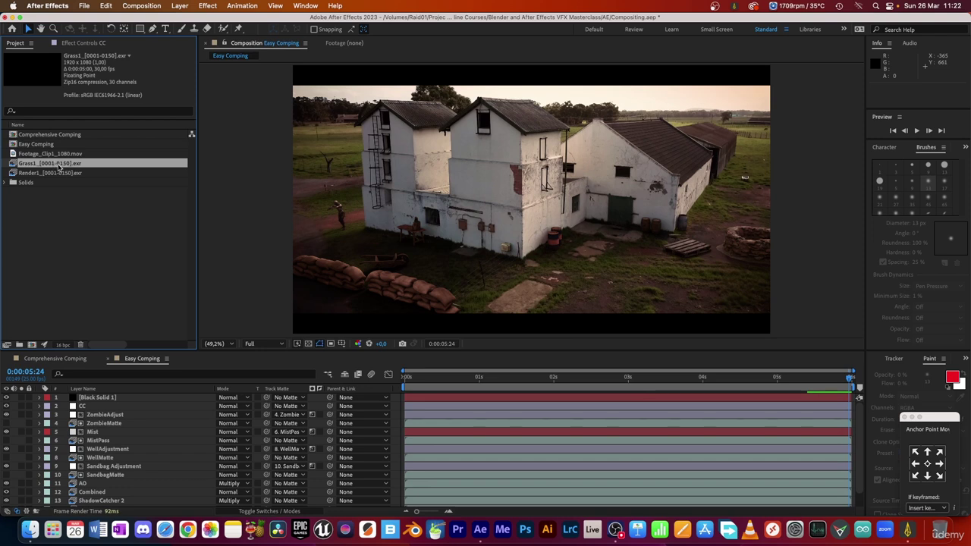
# Interpret the imported Grass1 footage at 25 frames per second
pyautogui.rightClick(59, 167)
pyautogui.moveTo(97, 243)
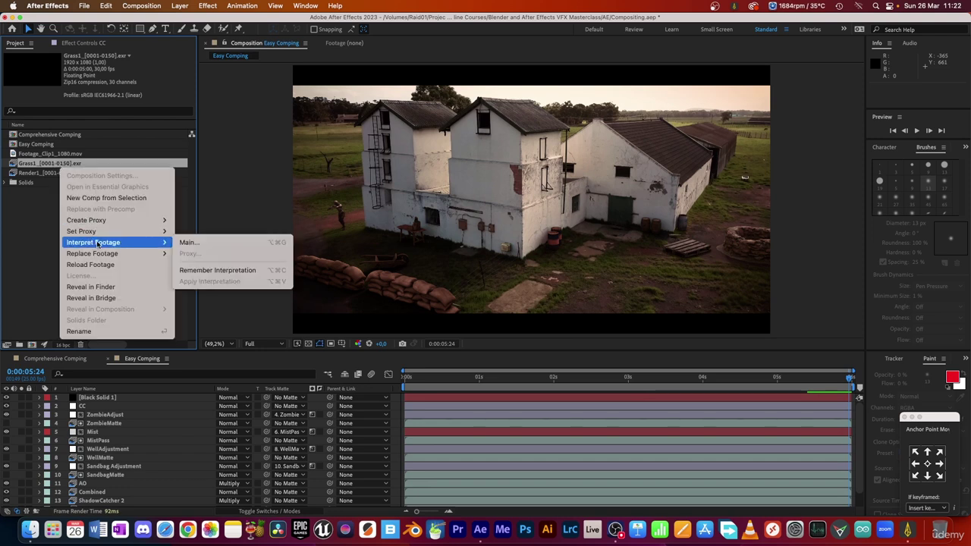
pyautogui.click(189, 243)
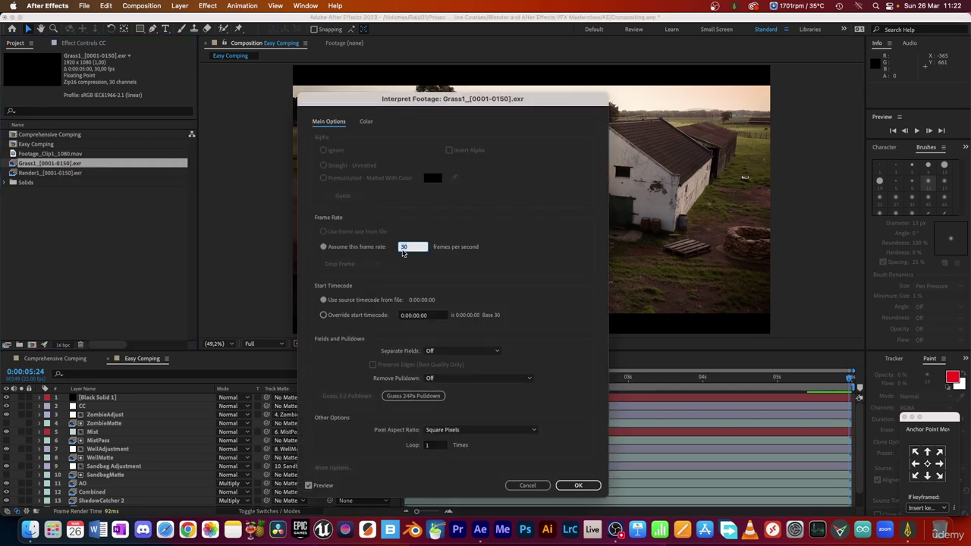
pyautogui.write('25')
pyautogui.press('Return')
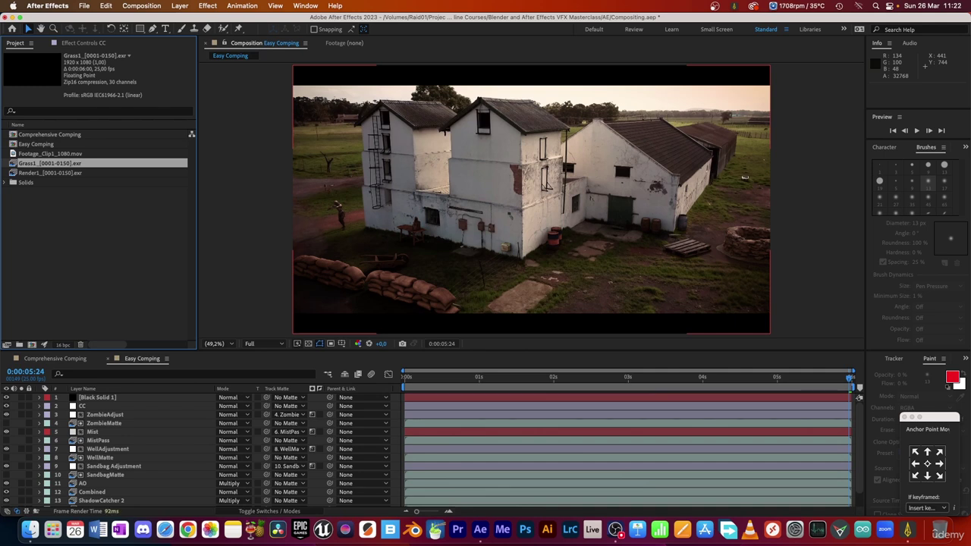
# Add the Grass1 sequence to the Easy Comping composition between the CC and ZombieAdjust layers
pyautogui.moveTo(45, 167); pyautogui.dragTo(119, 415)
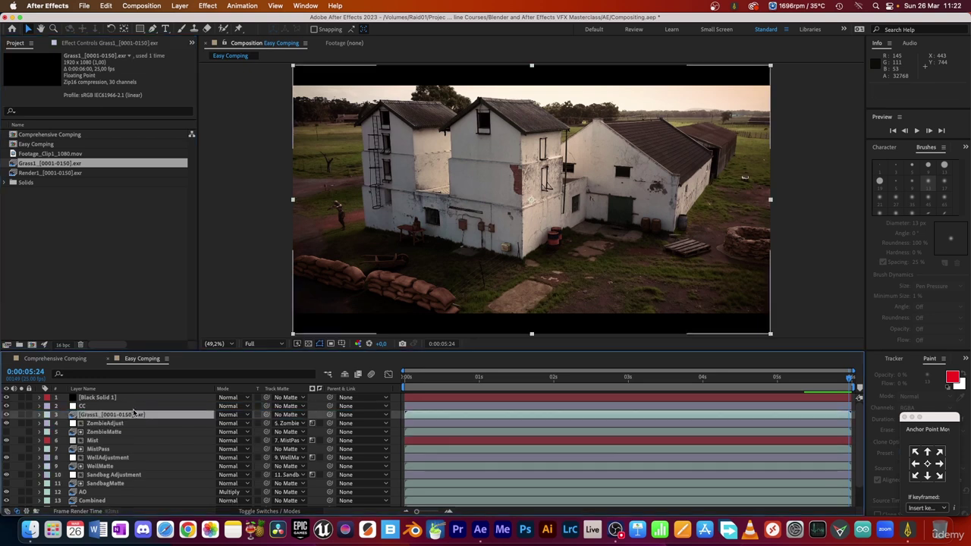
pyautogui.click(86, 407)
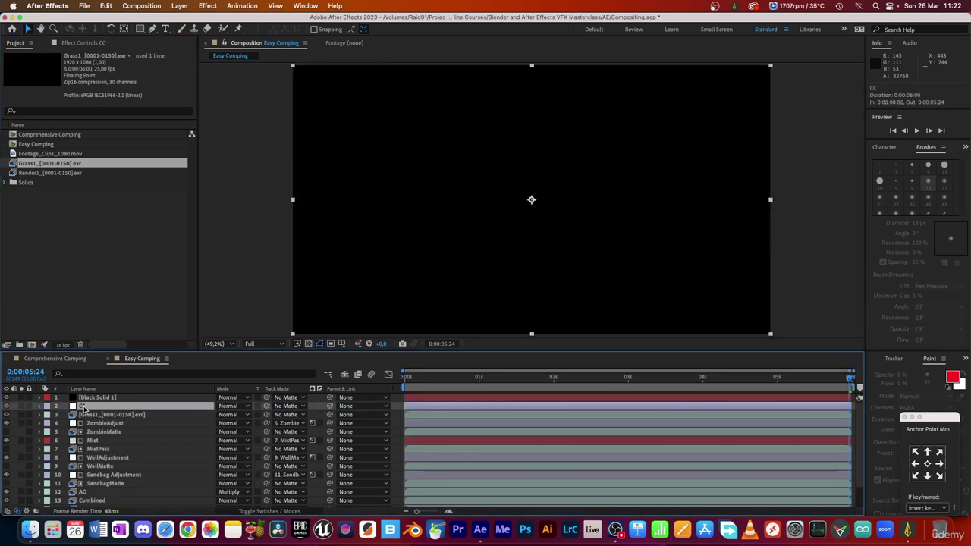
pyautogui.click(121, 399)
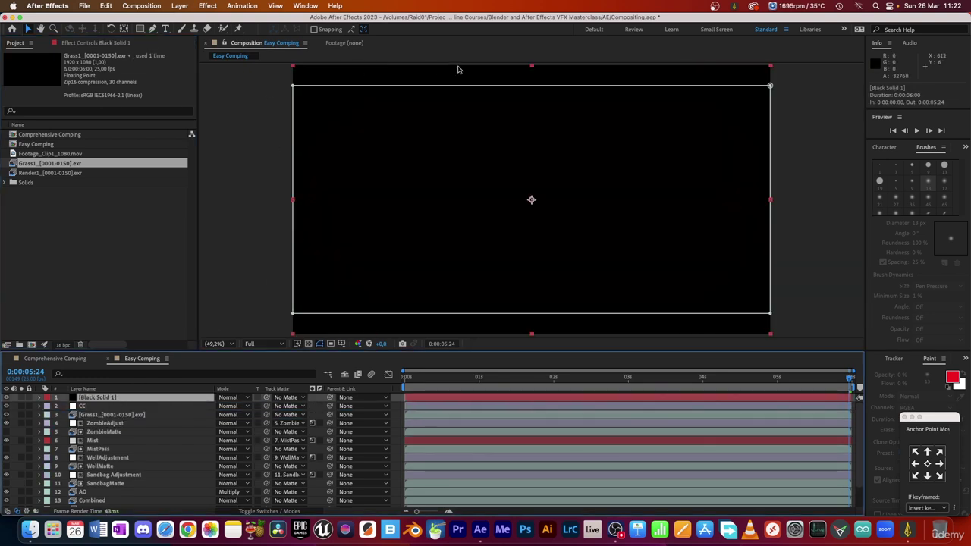
# Apply the EXtractoR effect to the Grass1 layer and set its channels to Scene.Combined
pyautogui.click(122, 416)
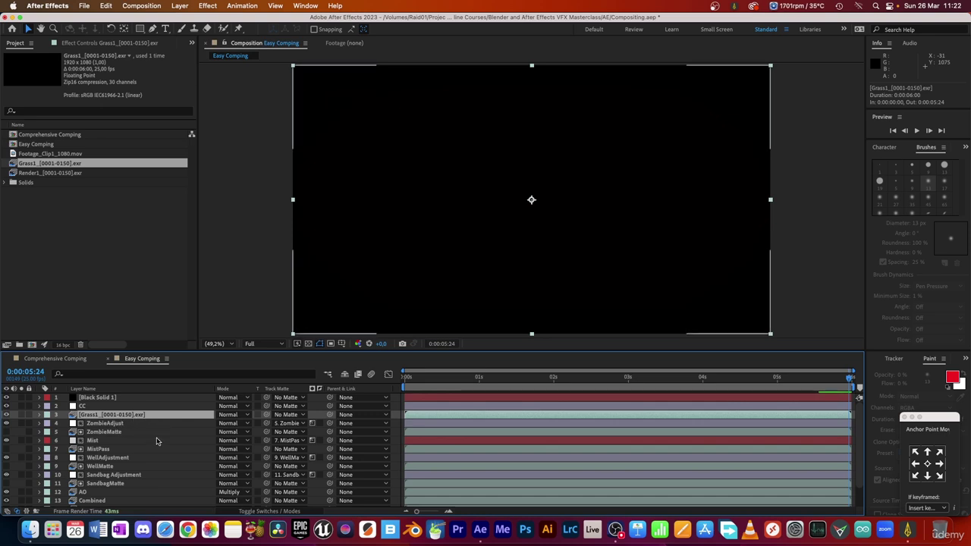
pyautogui.hotkey('ctrl', 'space')
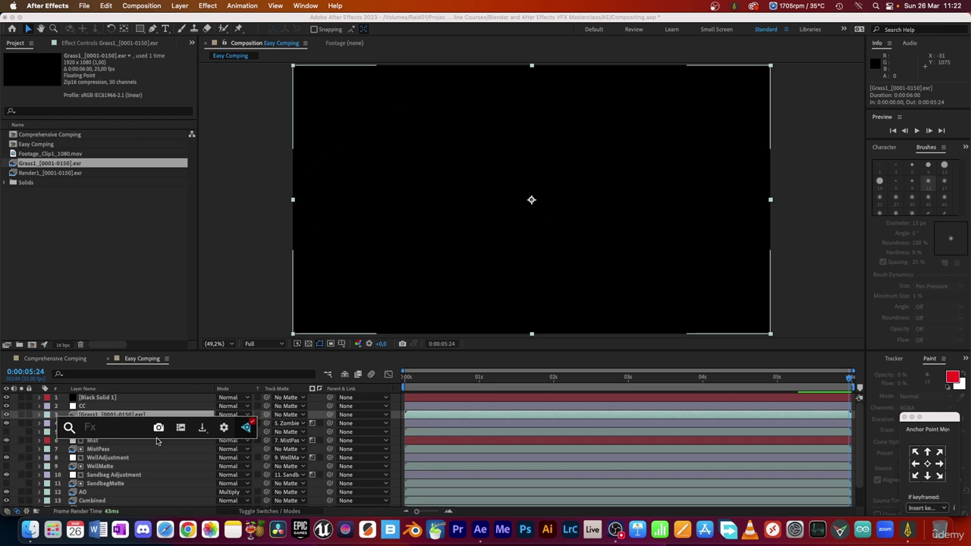
pyautogui.write('ex')
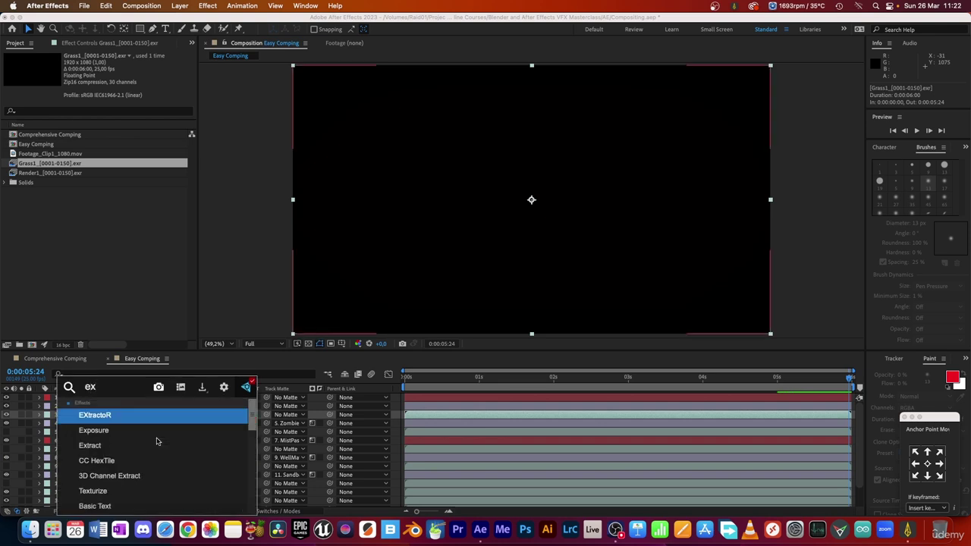
pyautogui.press('Return')
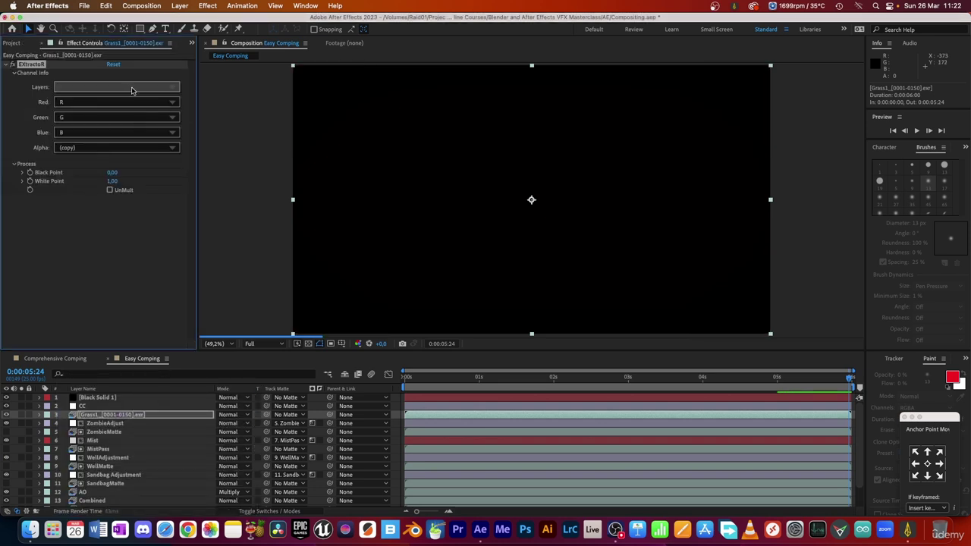
pyautogui.click(131, 88)
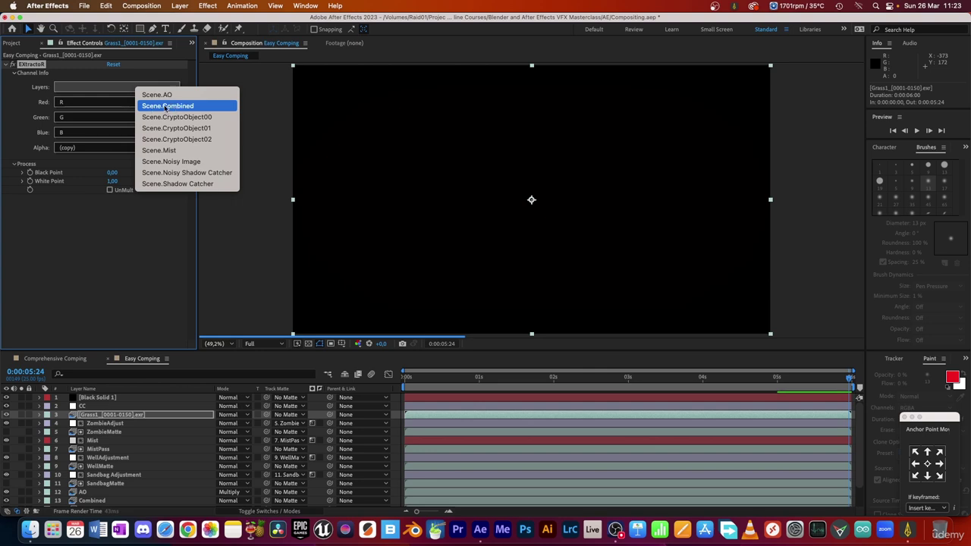
pyautogui.click(167, 106)
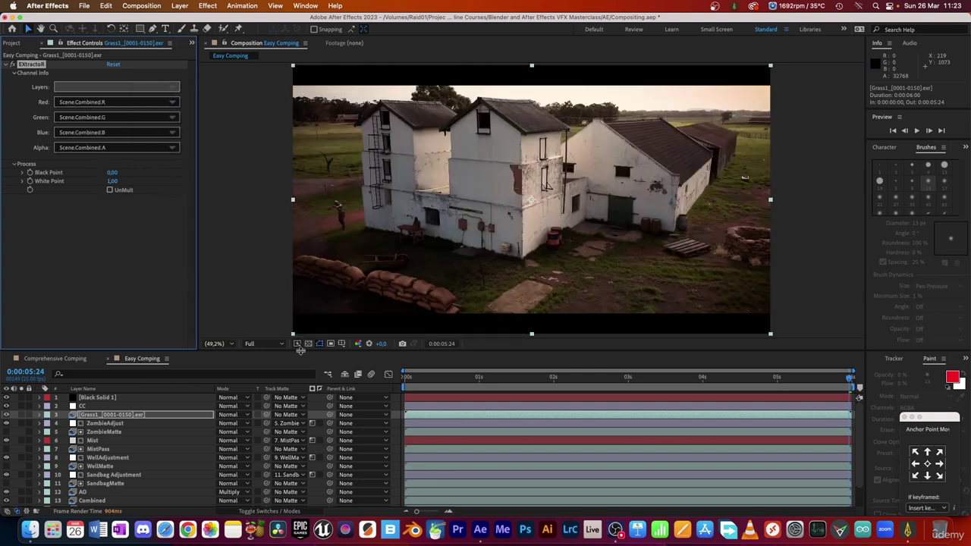
# Solo the Grass1 layer and inspect the rendered grass at 100% magnification
pyautogui.click(22, 414)
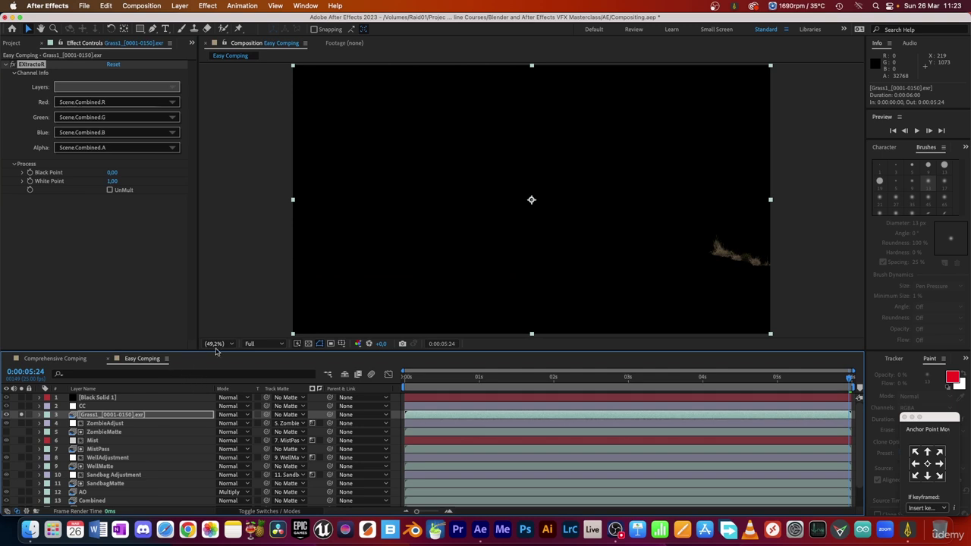
pyautogui.click(216, 344)
pyautogui.click(225, 264)
pyautogui.moveTo(737, 266); pyautogui.dragTo(494, 190)
# Rename the Grass1 sequence layer as Grass
pyautogui.click(135, 417)
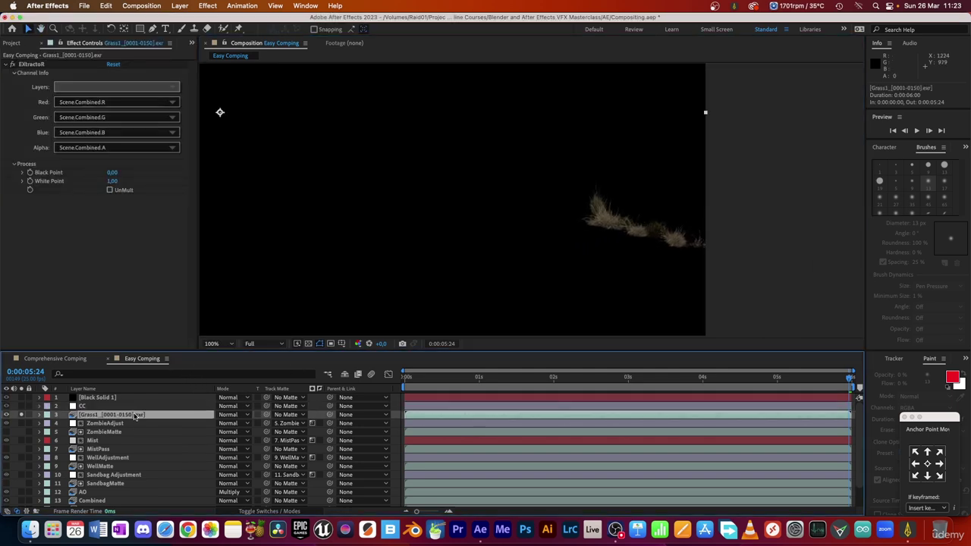
pyautogui.press('Return')
pyautogui.write('Grass')
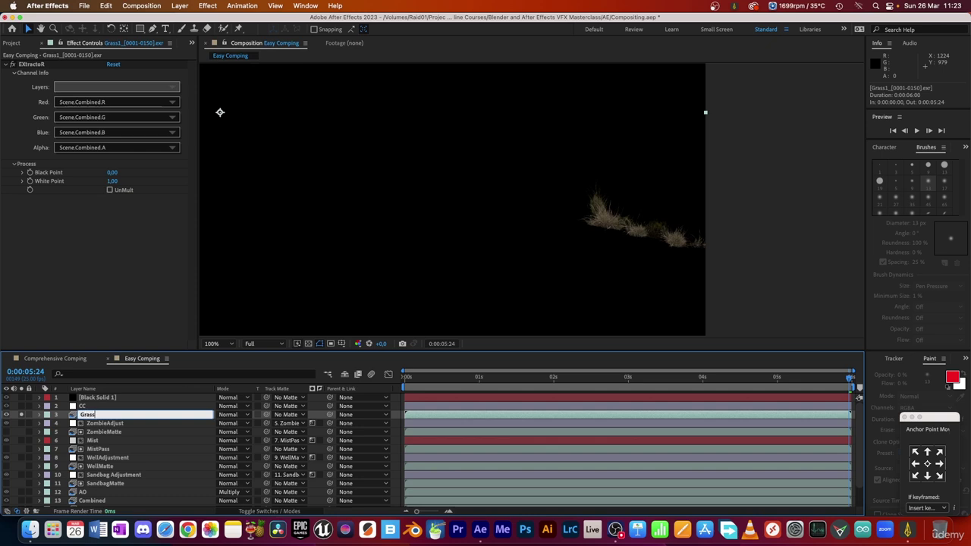
pyautogui.press('Return')
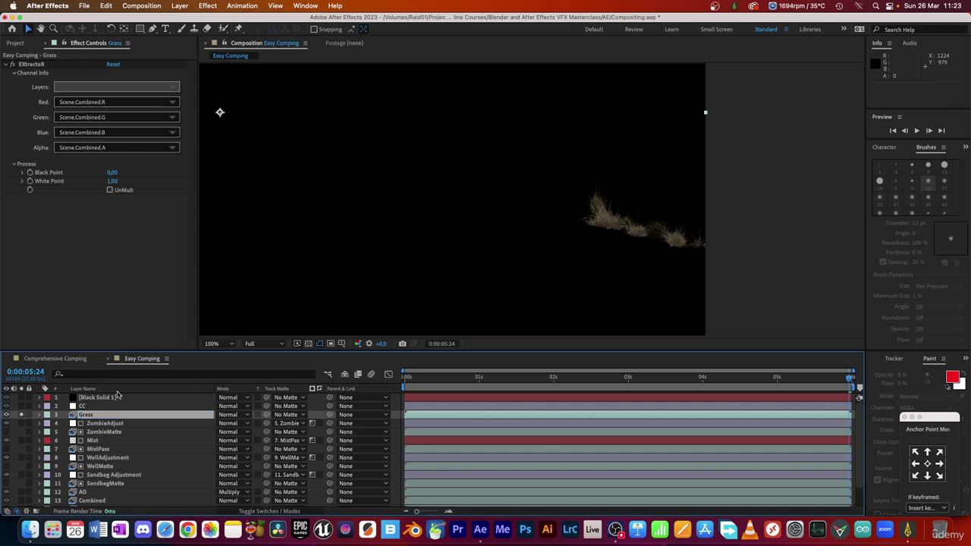
# Unsolo the Grass layer and check how the grass sits around the well at several times, ending at 0:00:05:24 and 200% magnification
pyautogui.click(22, 415)
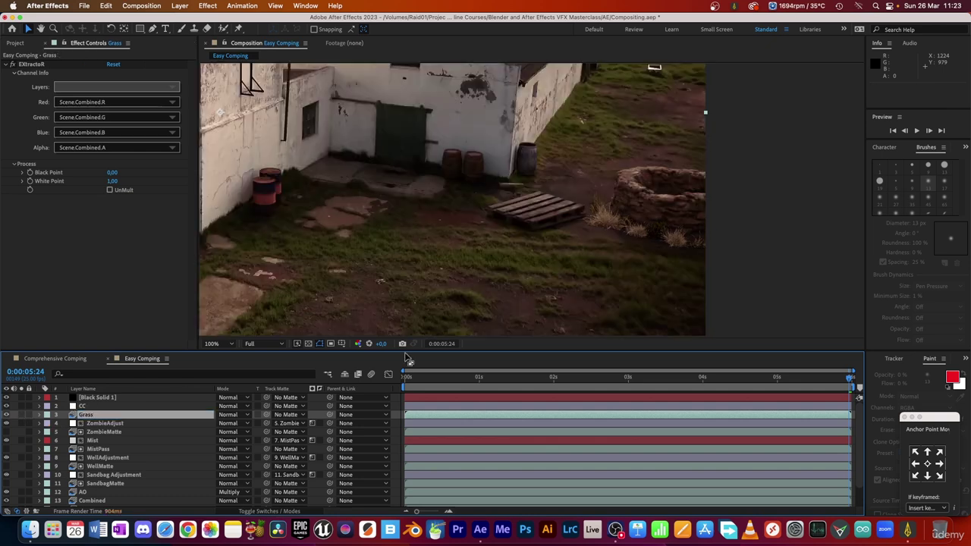
pyautogui.click(628, 378)
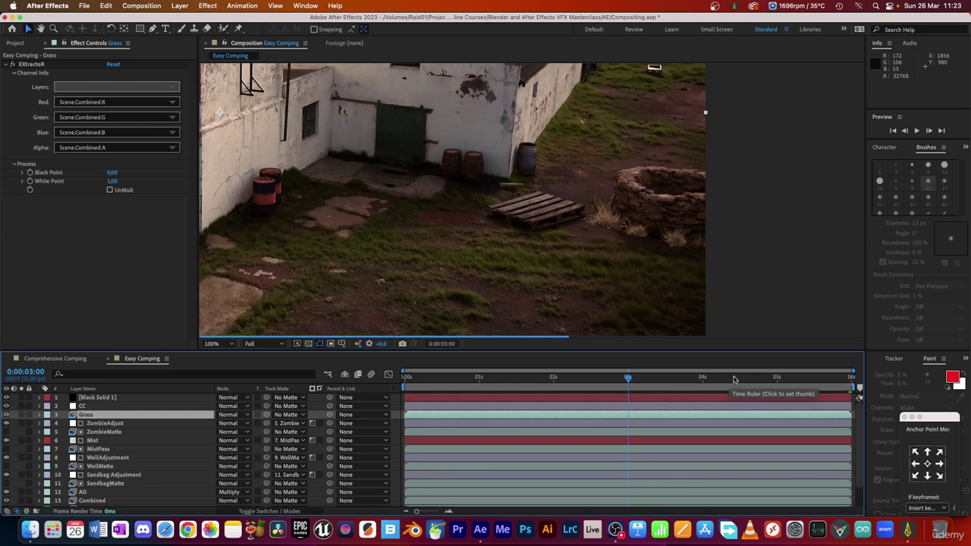
pyautogui.click(745, 378)
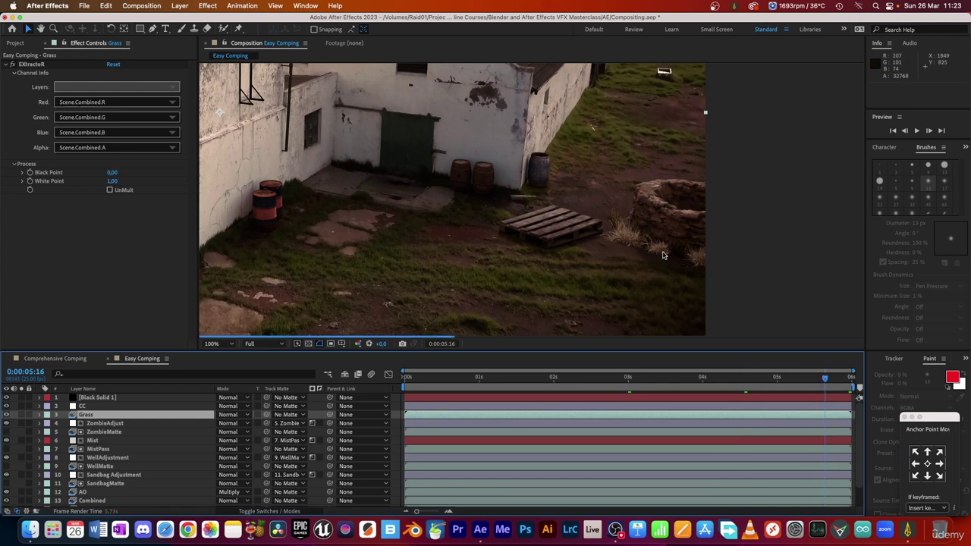
pyautogui.click(849, 378)
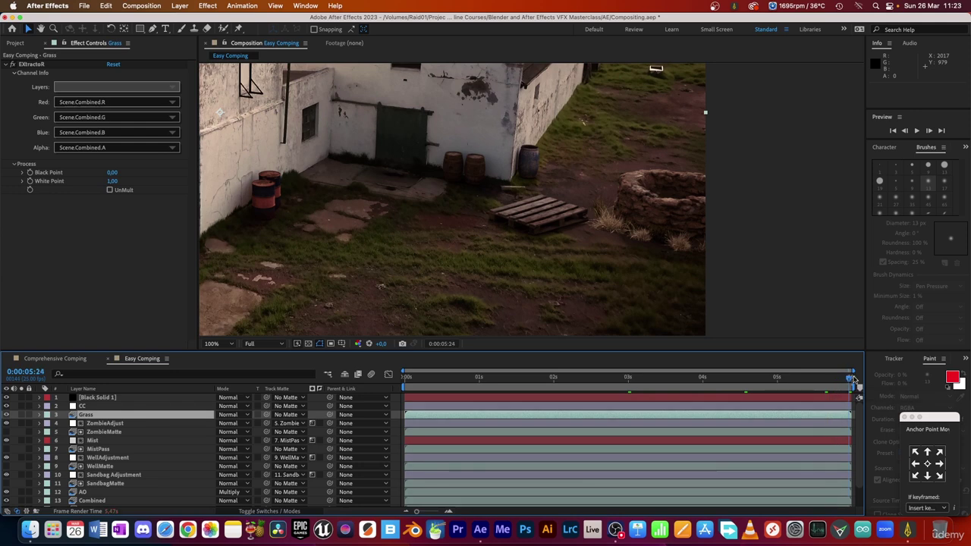
pyautogui.click(214, 345)
pyautogui.click(225, 277)
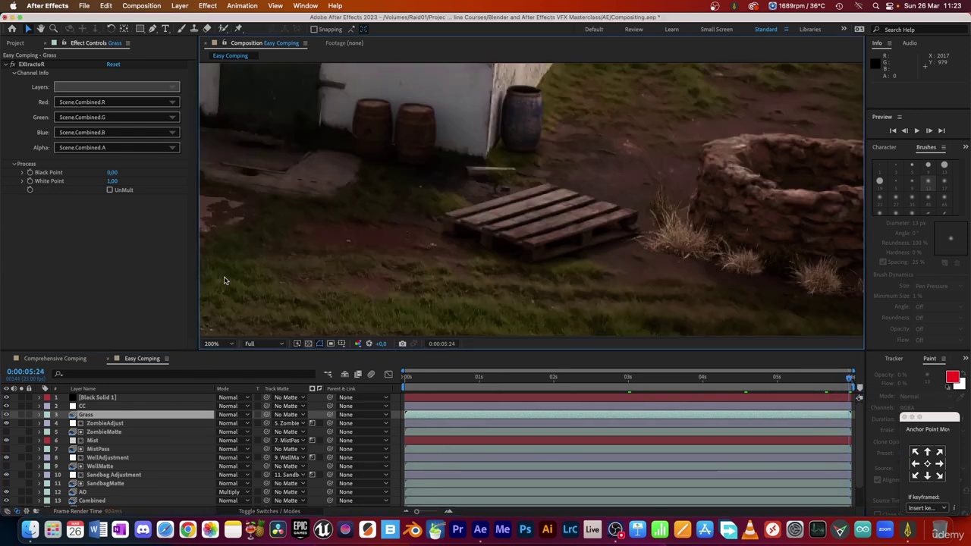
pyautogui.moveTo(602, 256); pyautogui.dragTo(497, 260)
pyautogui.press('v')
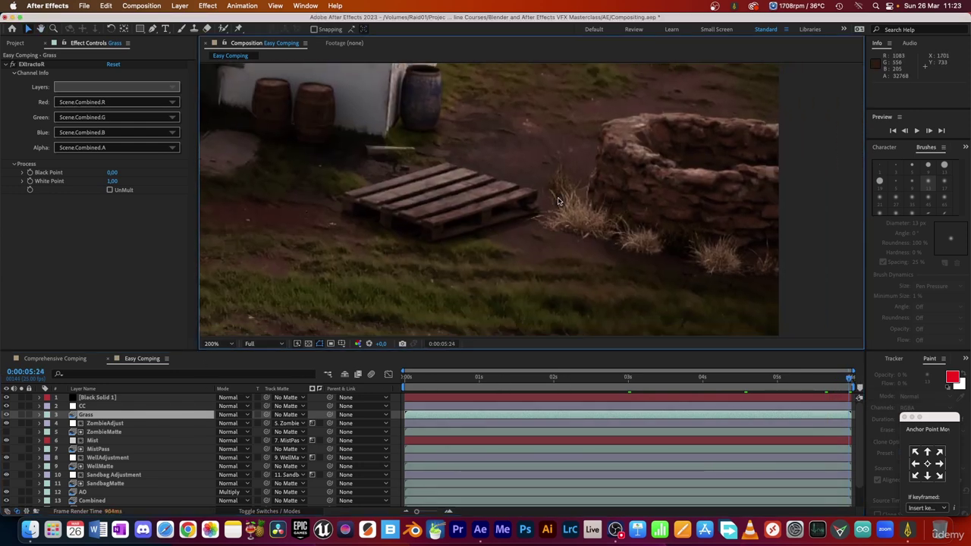
pyautogui.click(114, 423)
pyautogui.click(129, 417)
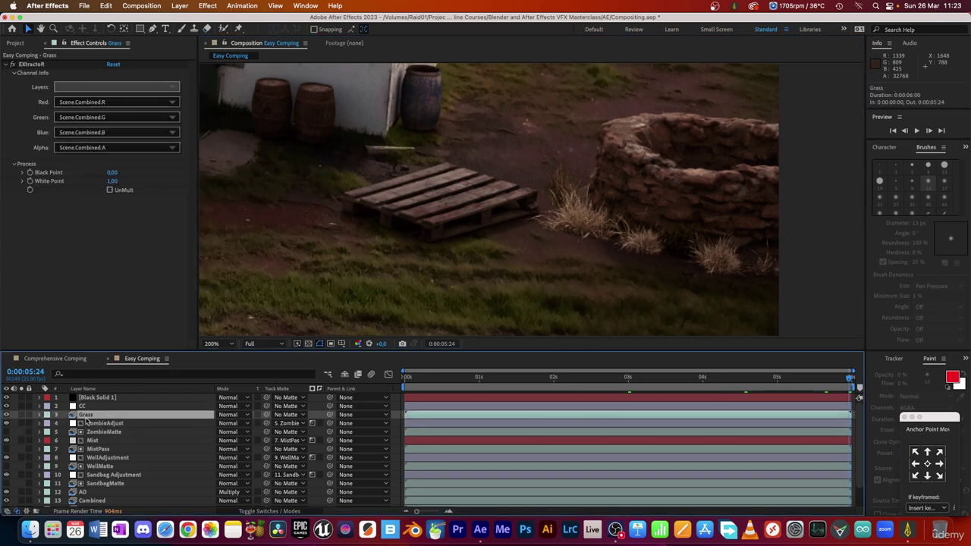
# Duplicate the Grass layer and set the copy's EXtractoR colour channels to Scene.AO and its alpha to Scene.Combined.A
pyautogui.press('super+d')
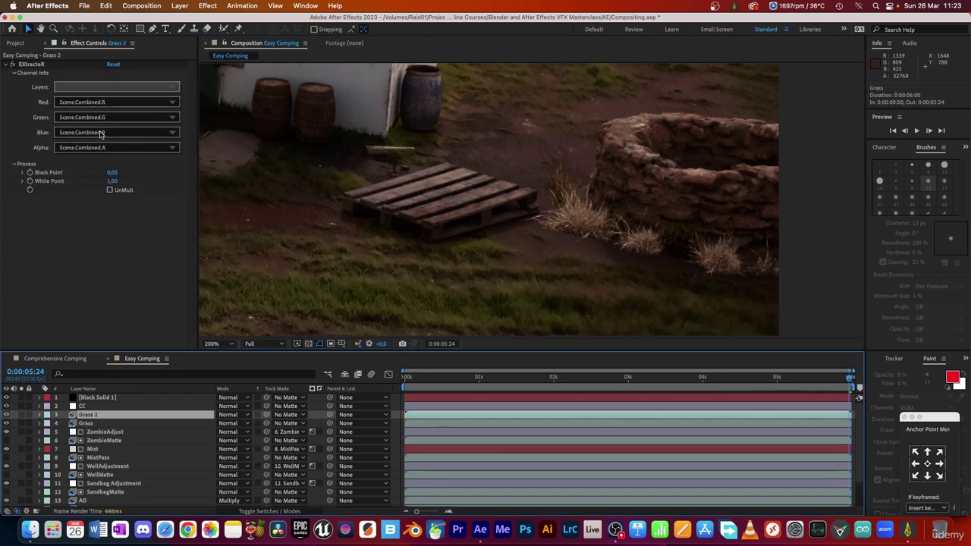
pyautogui.click(117, 87)
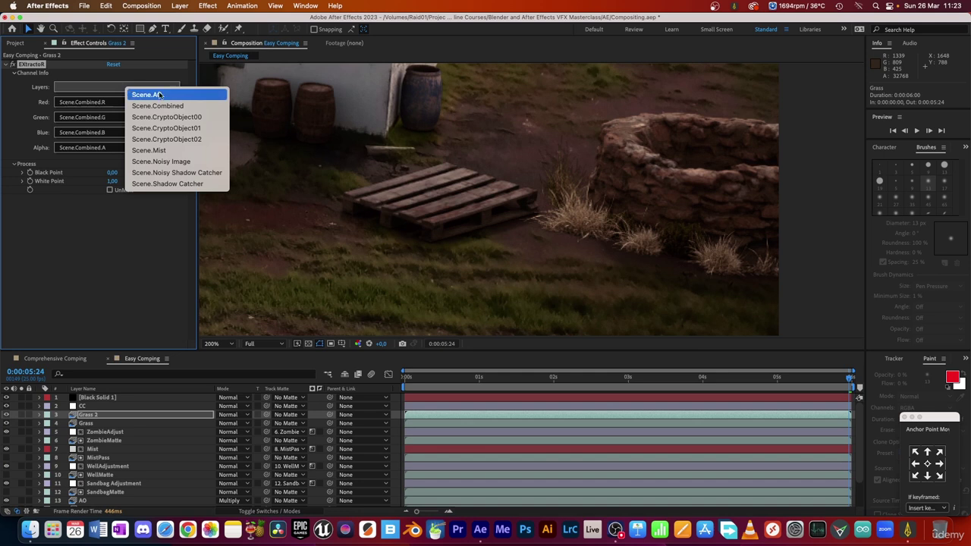
pyautogui.click(151, 95)
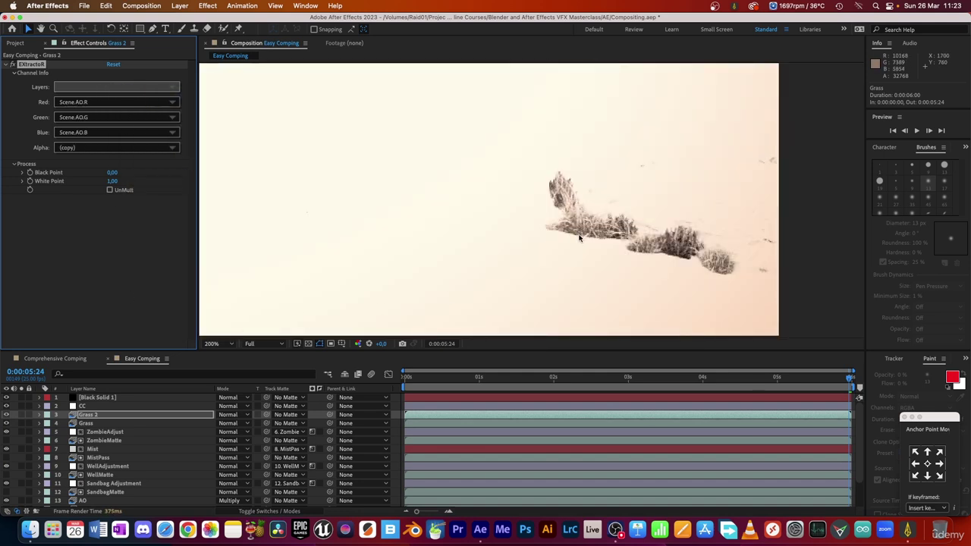
pyautogui.click(213, 344)
pyautogui.click(223, 172)
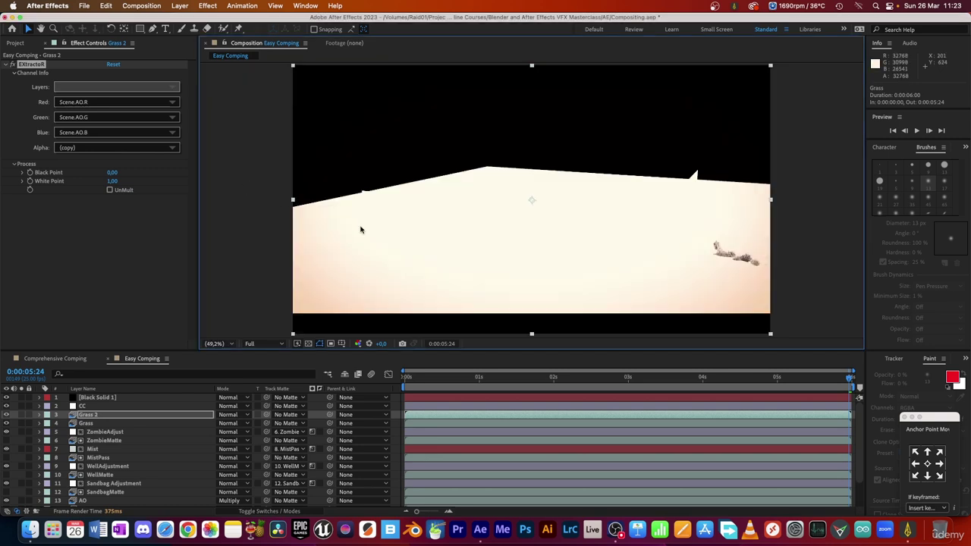
pyautogui.click(88, 149)
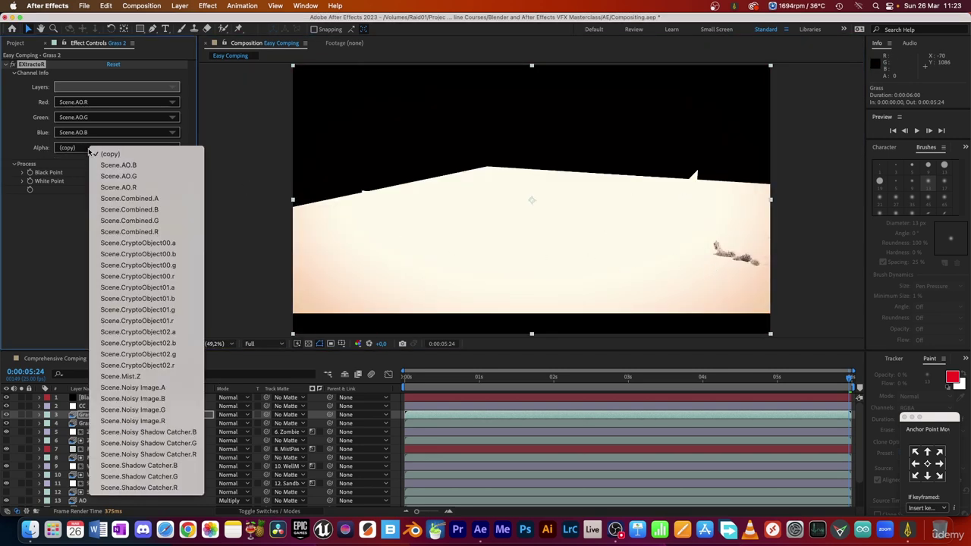
pyautogui.click(133, 199)
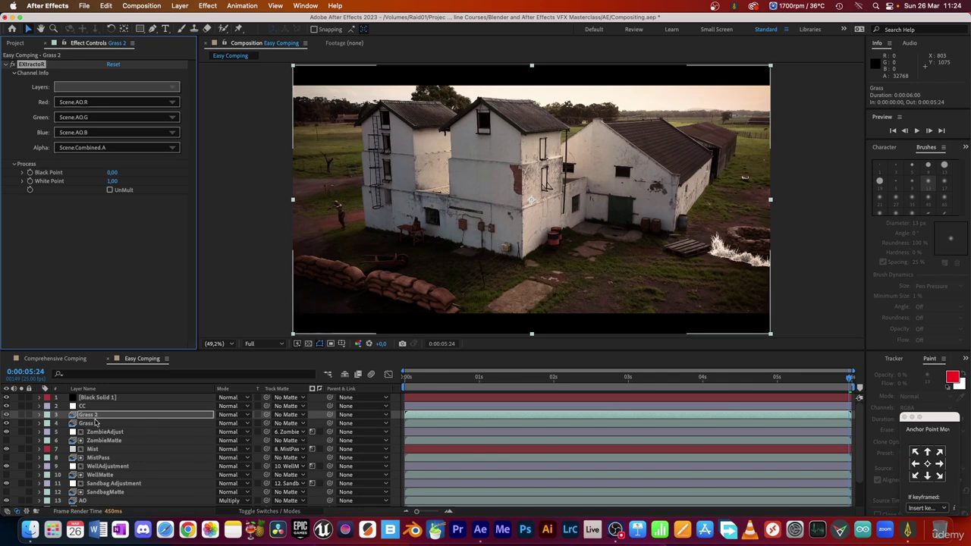
# Set the Grass 2 layer's blending mode to Multiply and view the grass beside the well at 200% magnification
pyautogui.click(240, 416)
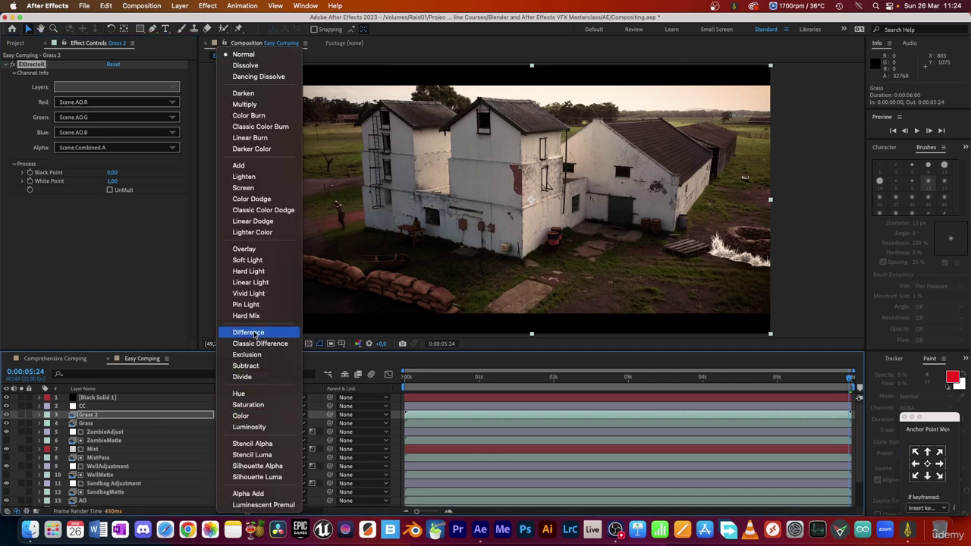
pyautogui.click(255, 133)
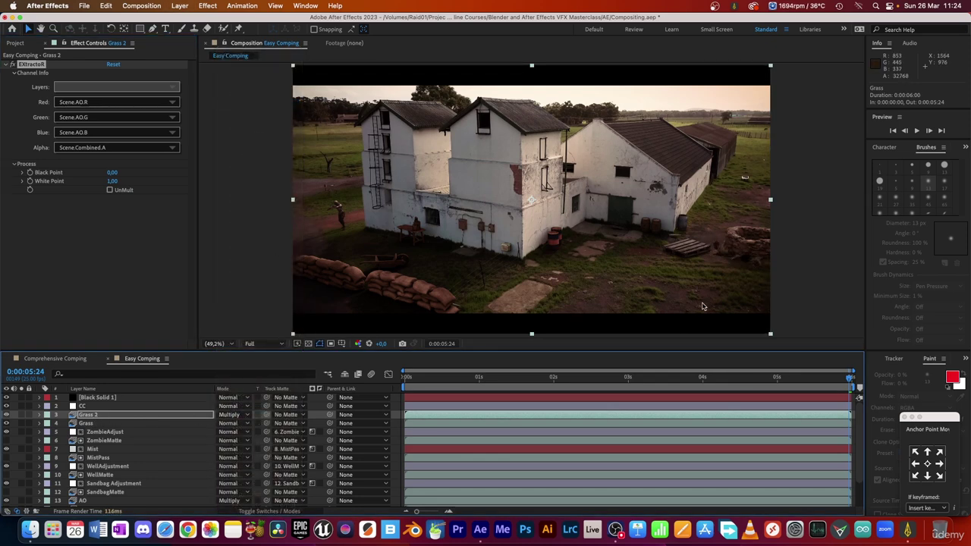
pyautogui.click(224, 344)
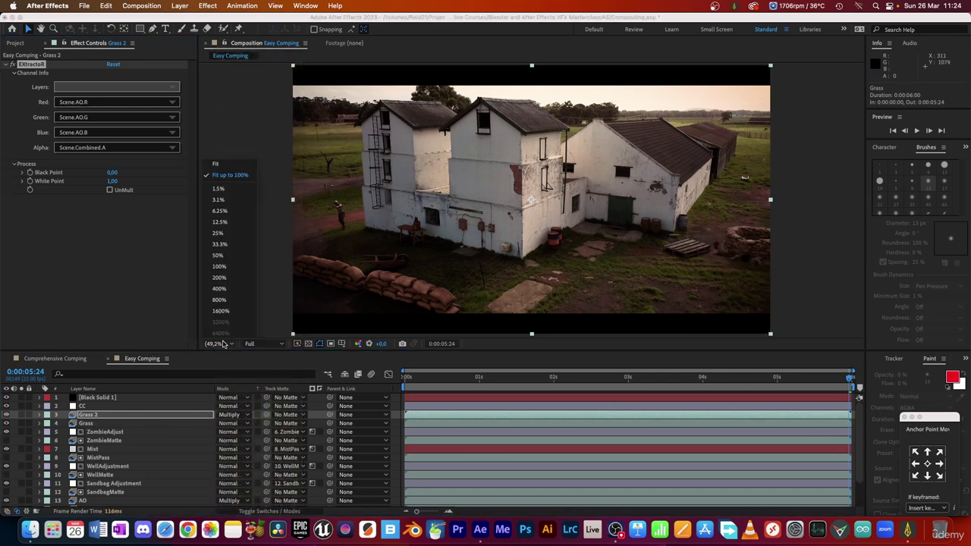
pyautogui.click(221, 278)
pyautogui.press('space')
pyautogui.moveTo(652, 248); pyautogui.dragTo(329, 160)
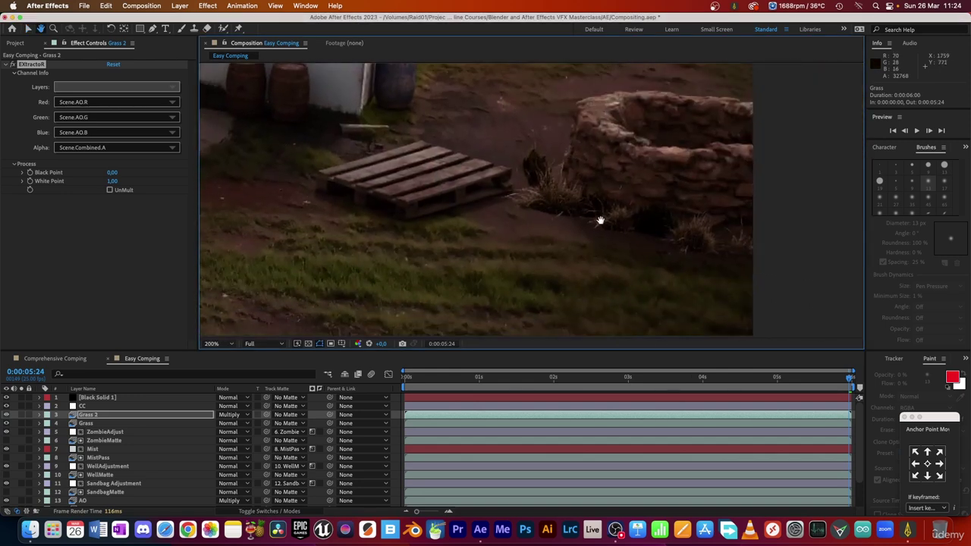
pyautogui.moveTo(600, 221); pyautogui.dragTo(548, 251)
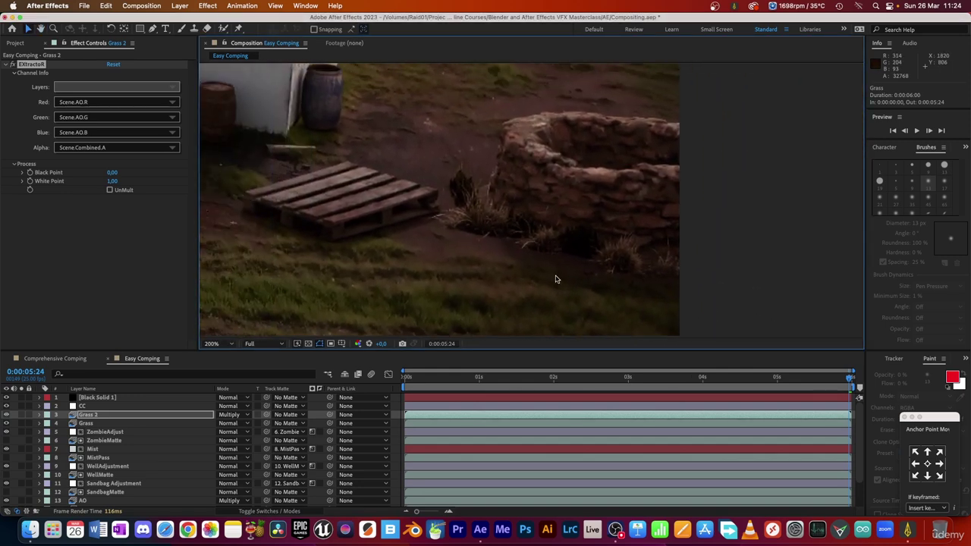
# Compare the grass with the Grass 2 layer hidden and shown, and reduce that layer's opacity to 71%
pyautogui.click(7, 415)
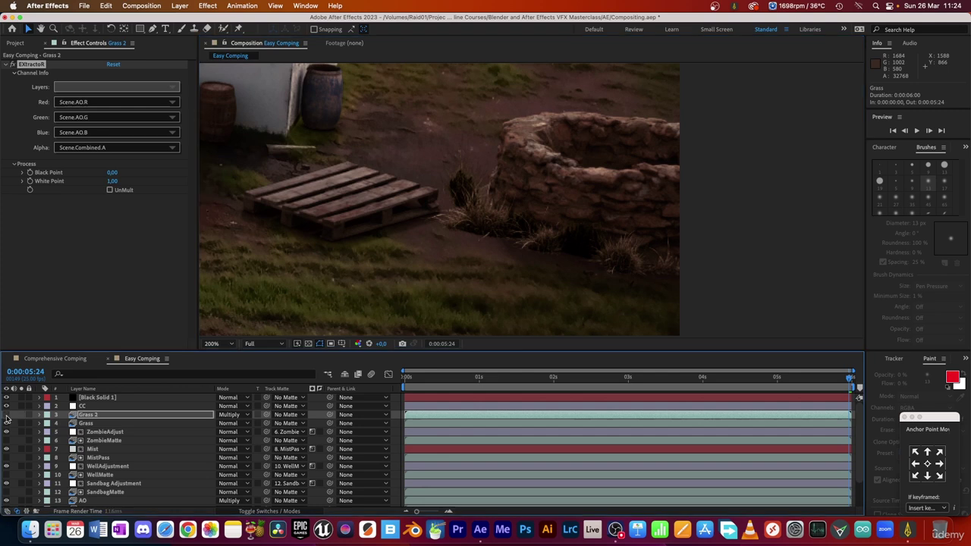
pyautogui.click(7, 415)
pyautogui.click(7, 415)
pyautogui.click(7, 415)
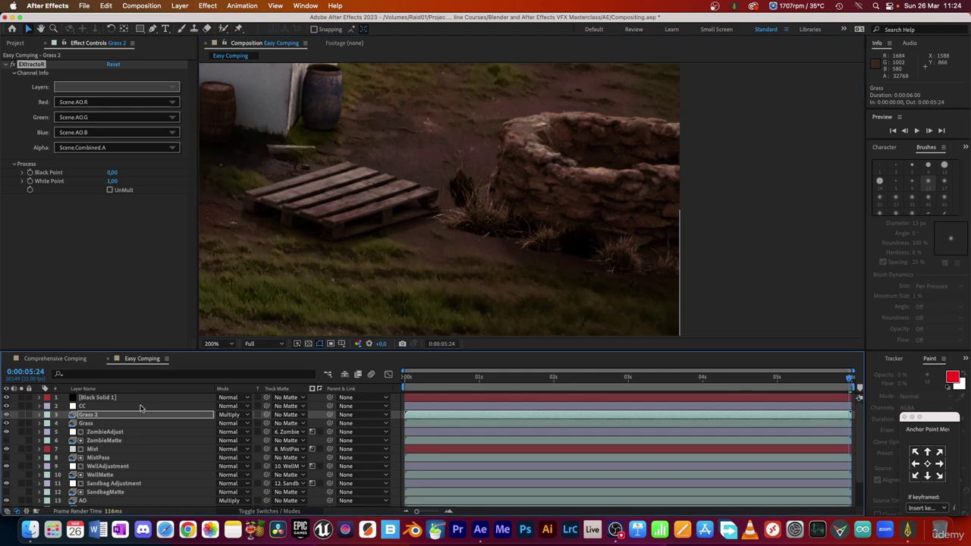
pyautogui.press('t')
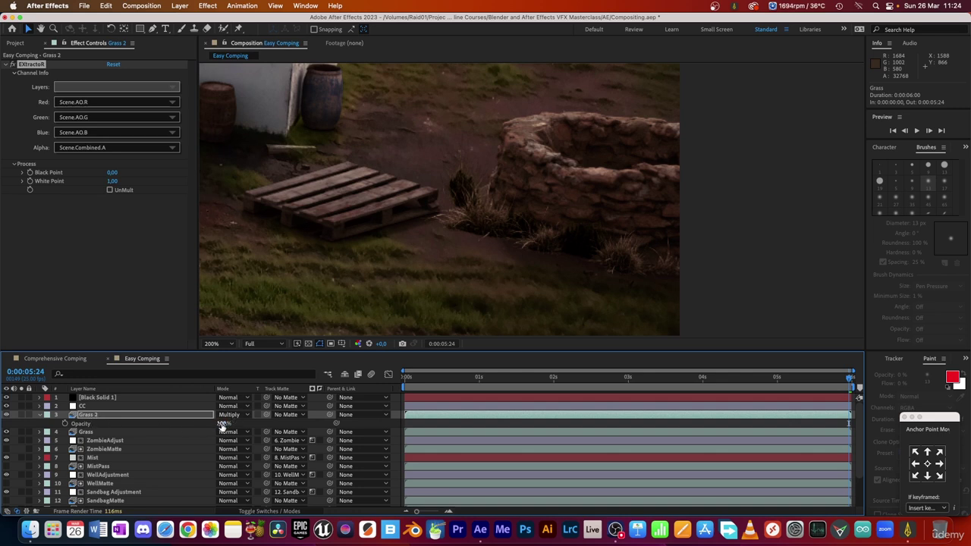
pyautogui.moveTo(224, 424)
pyautogui.mouseDown()
pyautogui.moveTo(178, 423)
pyautogui.moveTo(228, 423)
pyautogui.mouseUp()
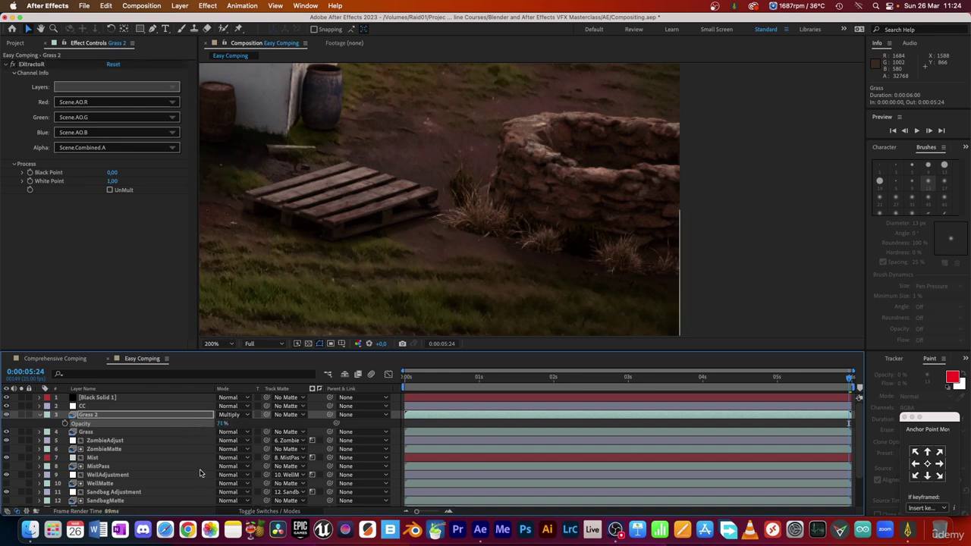
# Rename the Grass 2 layer as GrassAO and collapse its properties
pyautogui.click(90, 407)
pyautogui.click(97, 415)
pyautogui.press('Return')
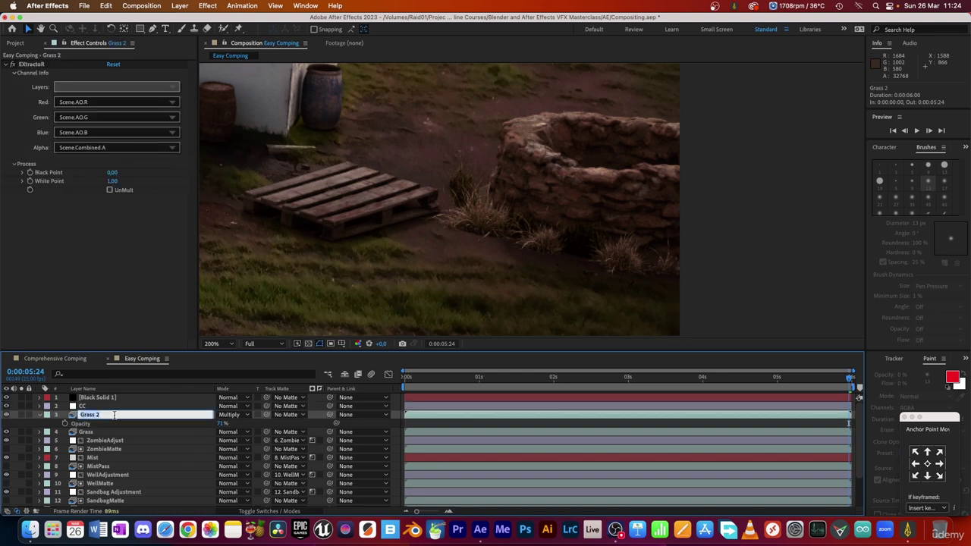
pyautogui.write('GrassAO')
pyautogui.press('Return')
pyautogui.press('Return')
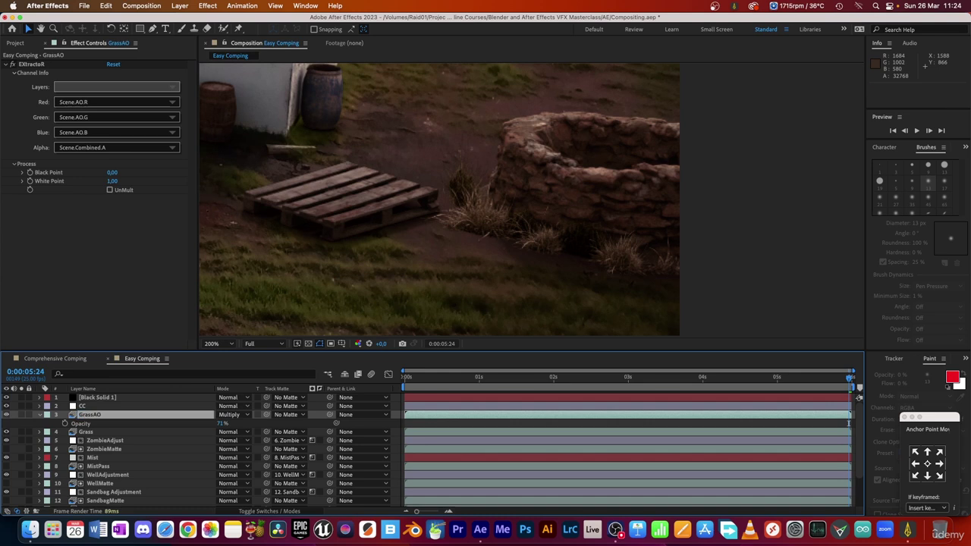
pyautogui.click(39, 415)
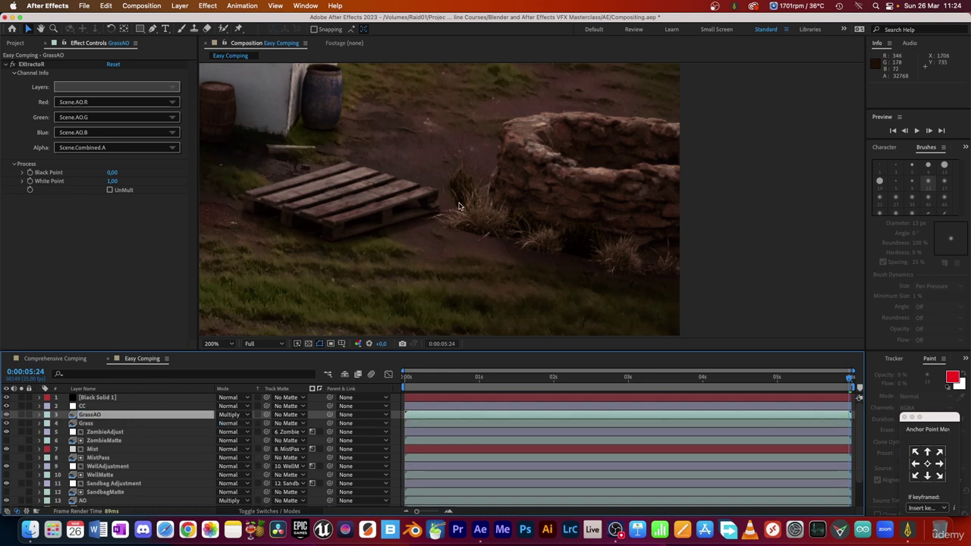
# Duplicate the Grass layer, move the copy directly below the original, and set its EXtractoR channels to Scene.Shadow Catcher
pyautogui.click(145, 424)
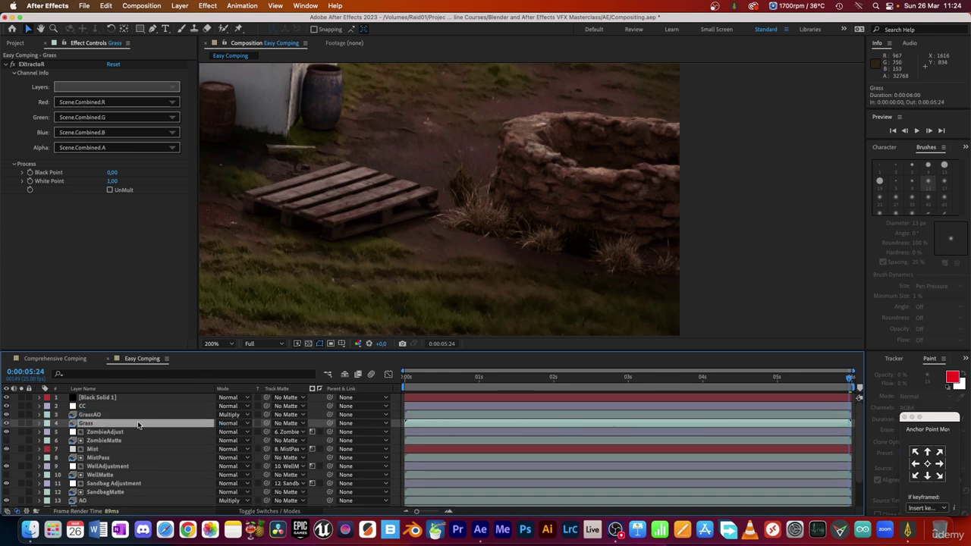
pyautogui.press('super+d')
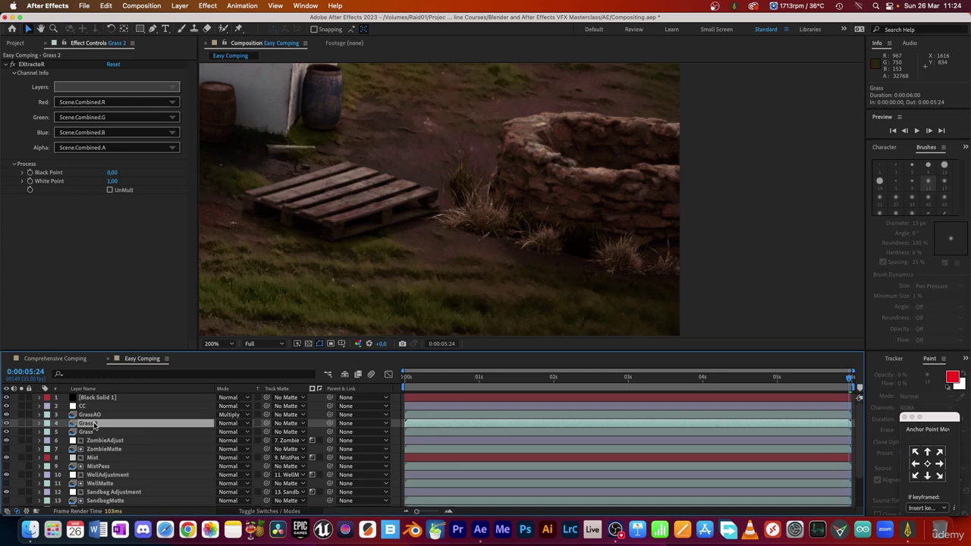
pyautogui.moveTo(94, 426); pyautogui.dragTo(98, 436)
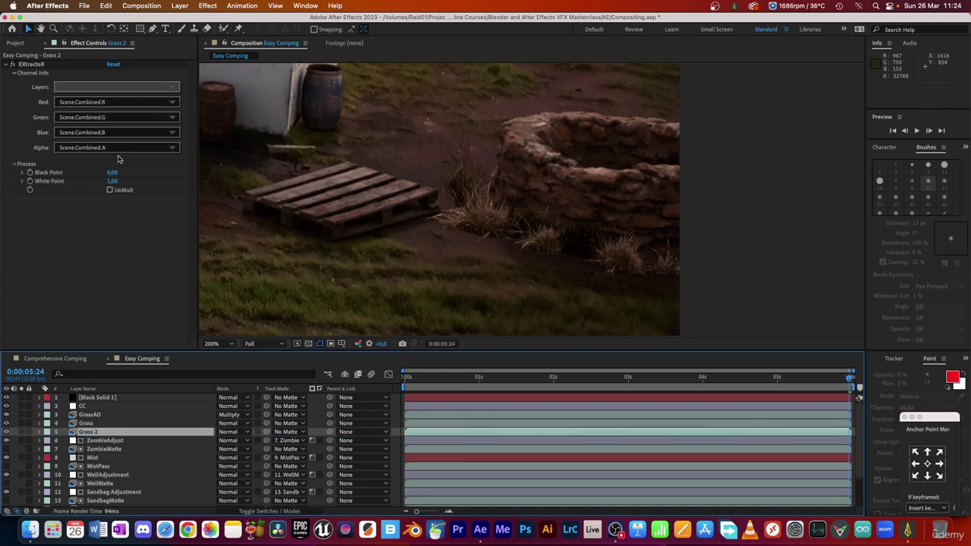
pyautogui.click(108, 89)
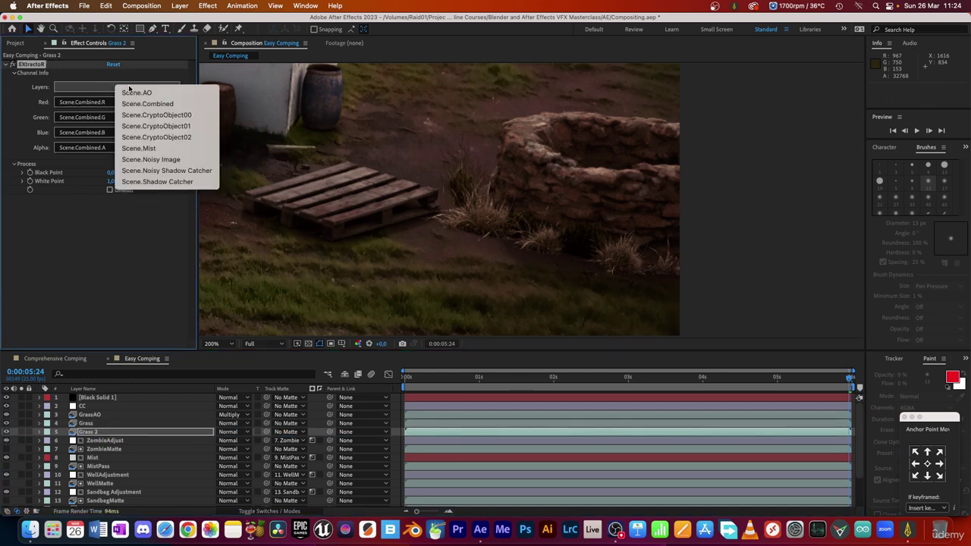
pyautogui.click(161, 182)
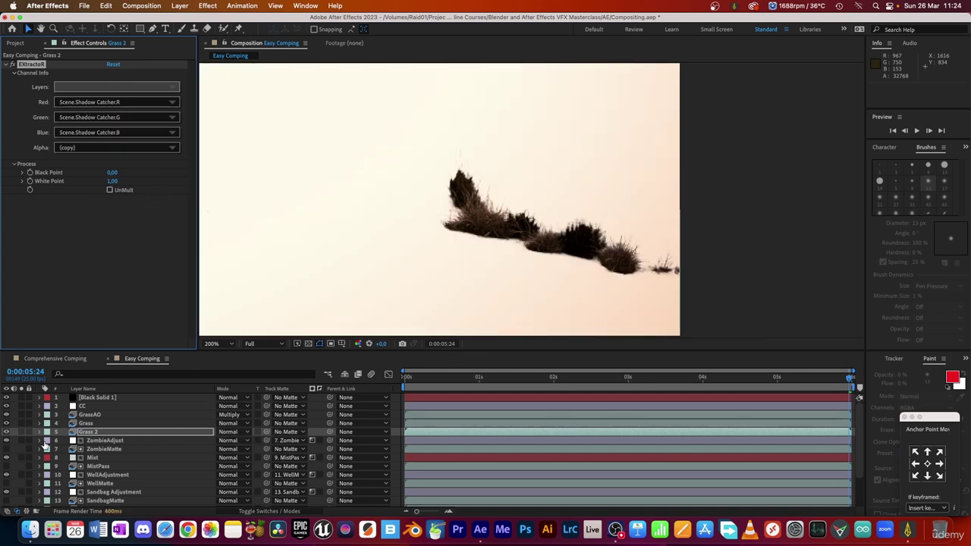
# Check the shadow catcher layer in solo, then unsolo it and set its blending mode to Multiply
pyautogui.click(21, 432)
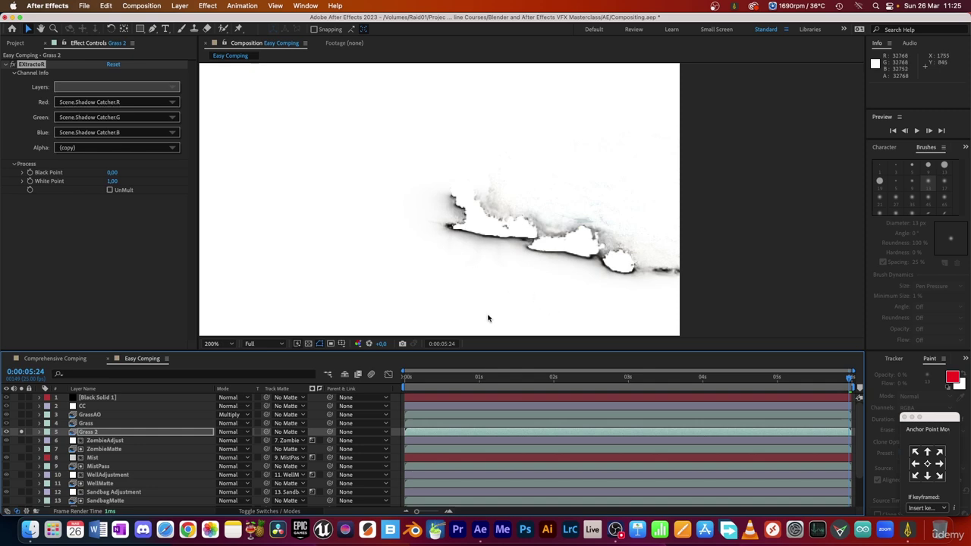
pyautogui.click(21, 432)
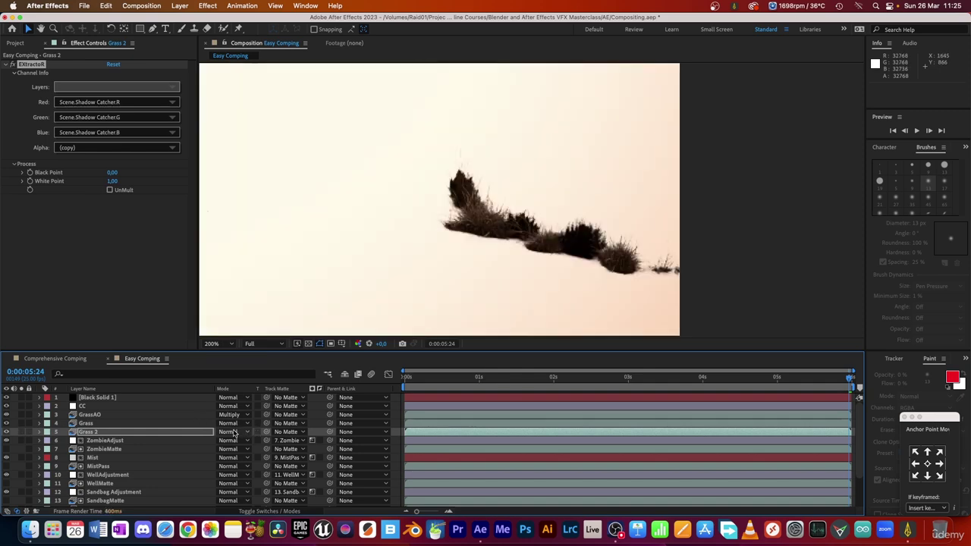
pyautogui.click(229, 432)
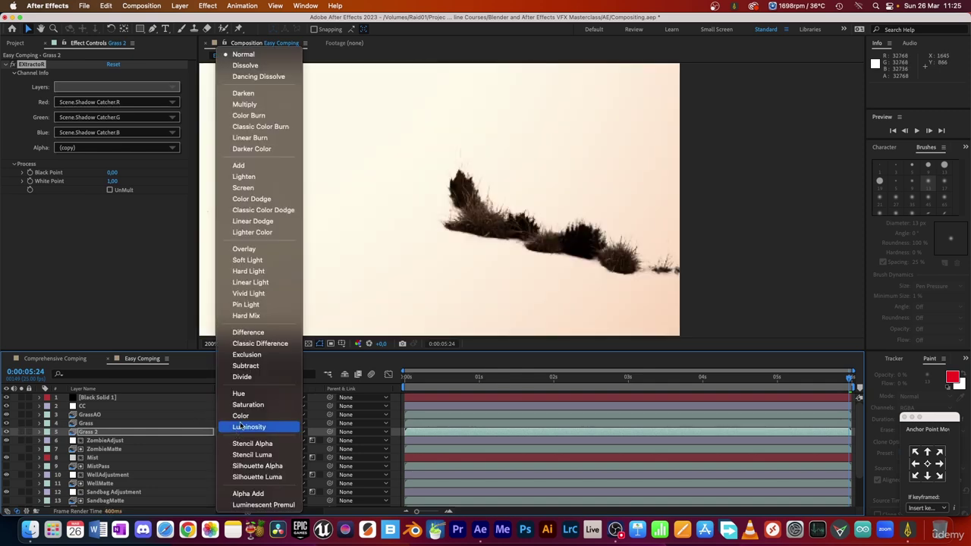
pyautogui.click(245, 104)
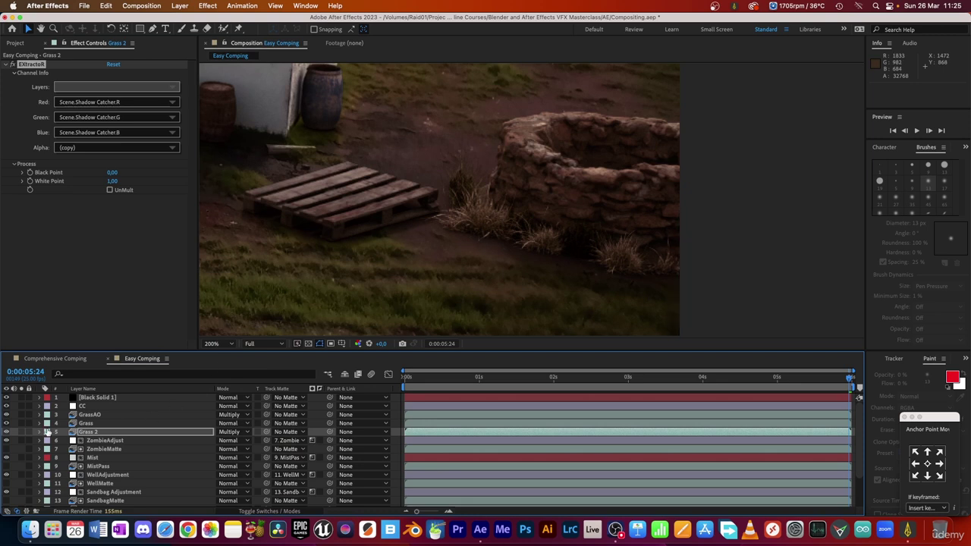
# Rename the shadow catcher copy below the Grass layer as GrassShadow
pyautogui.click(99, 423)
pyautogui.click(105, 432)
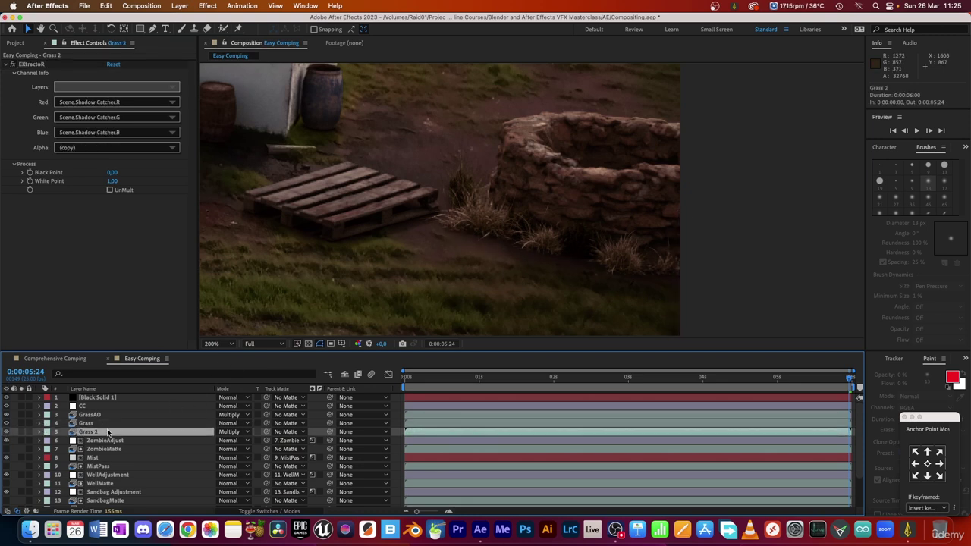
pyautogui.press('Return')
pyautogui.press('Right')
pyautogui.press('BackSpace')
pyautogui.write('S')
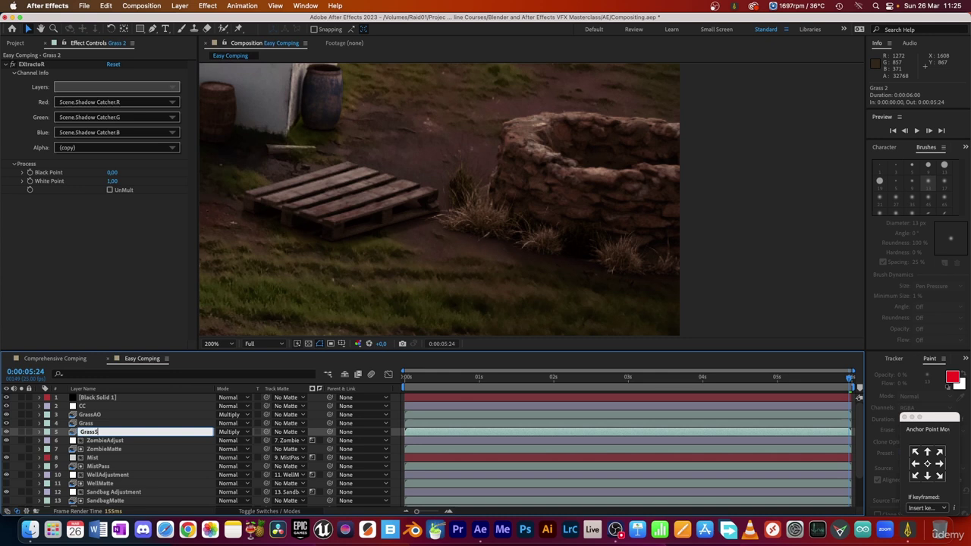
pyautogui.press('Return')
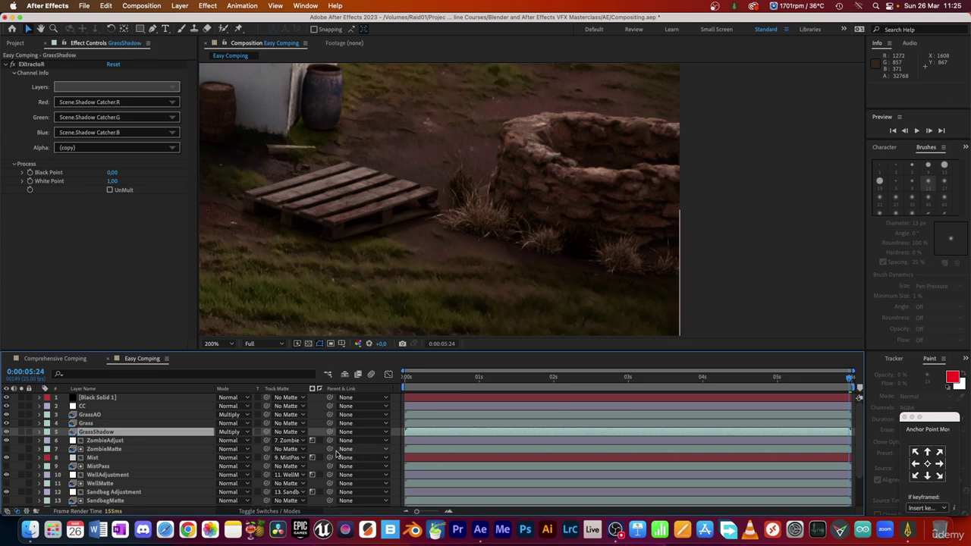
# Examine how the grass and its shadows blend in beside the well at 400% and 200% magnification
pyautogui.press('t')
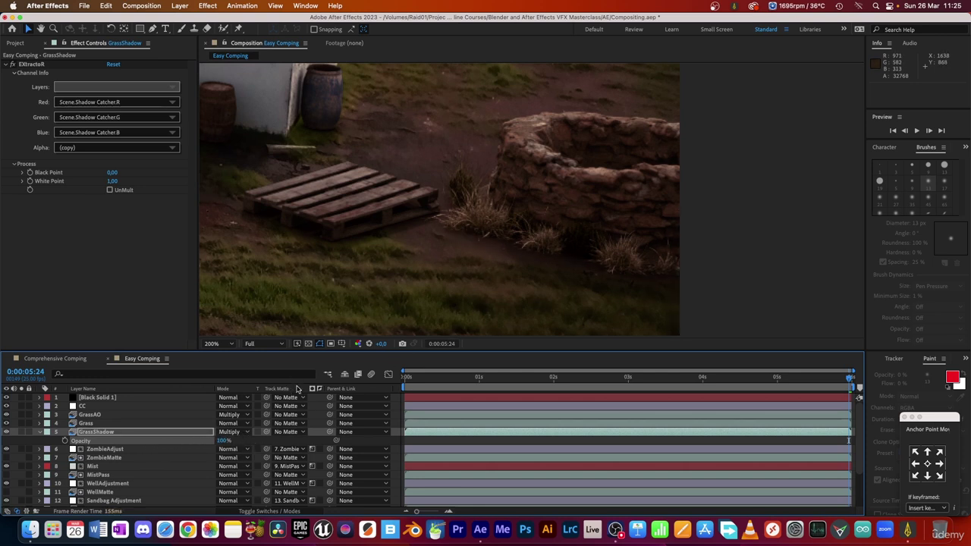
pyautogui.click(40, 432)
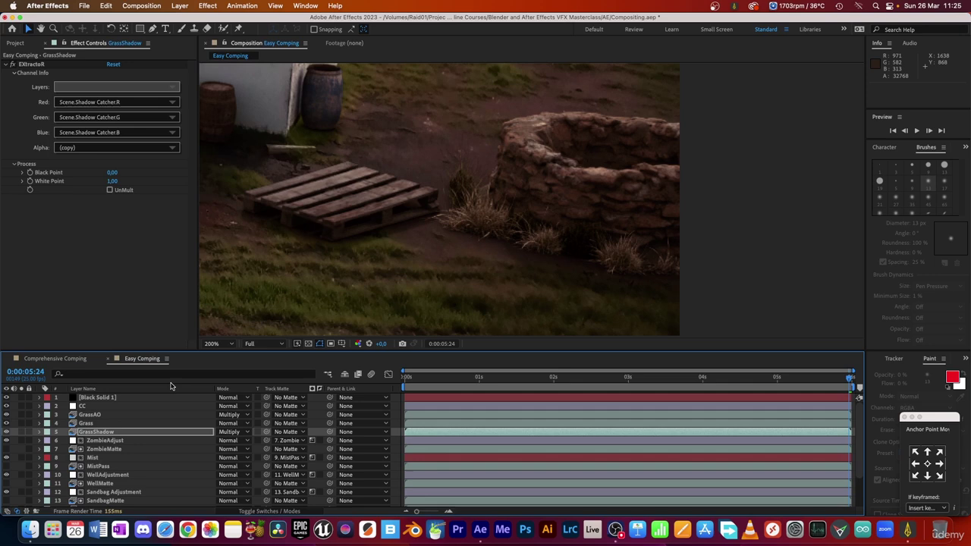
pyautogui.click(214, 344)
pyautogui.click(216, 303)
pyautogui.moveTo(445, 241); pyautogui.dragTo(596, 239)
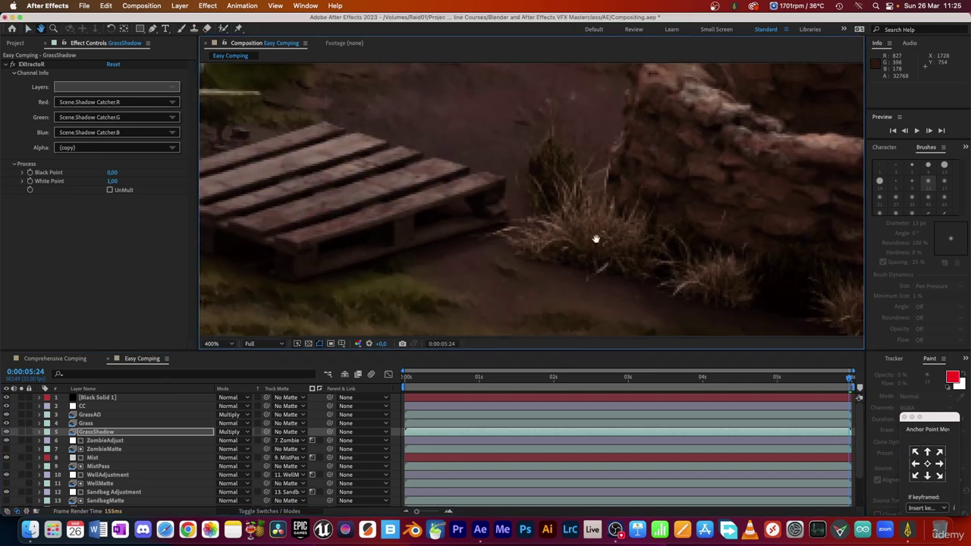
pyautogui.press('v')
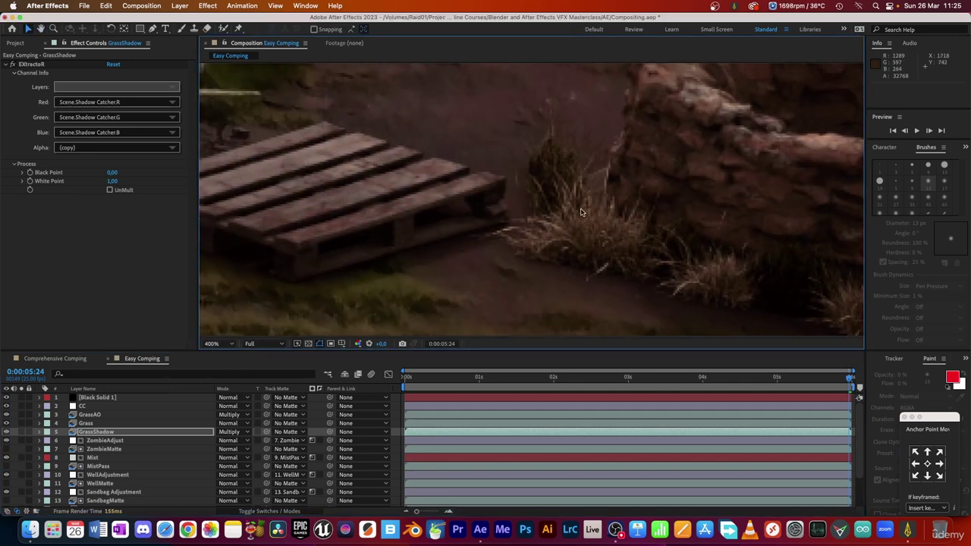
pyautogui.click(219, 345)
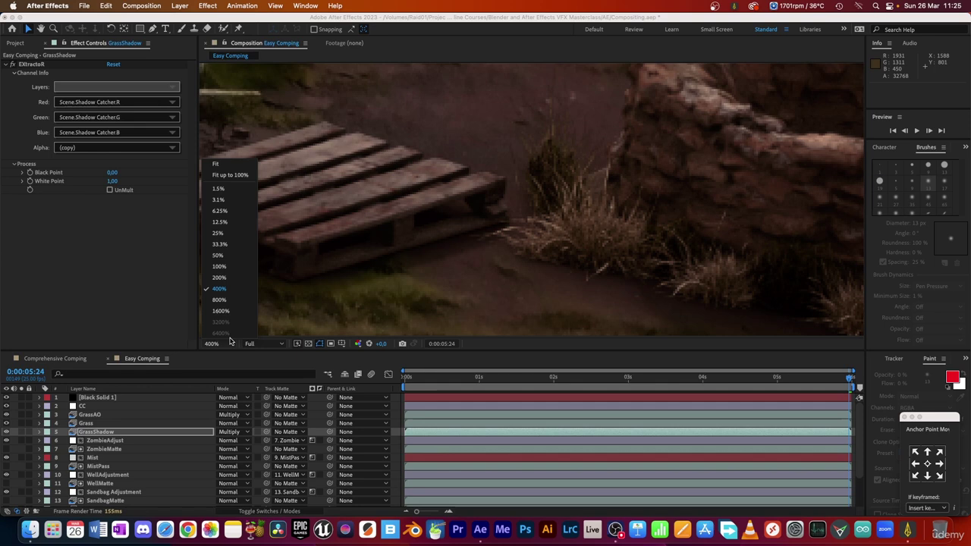
pyautogui.click(223, 280)
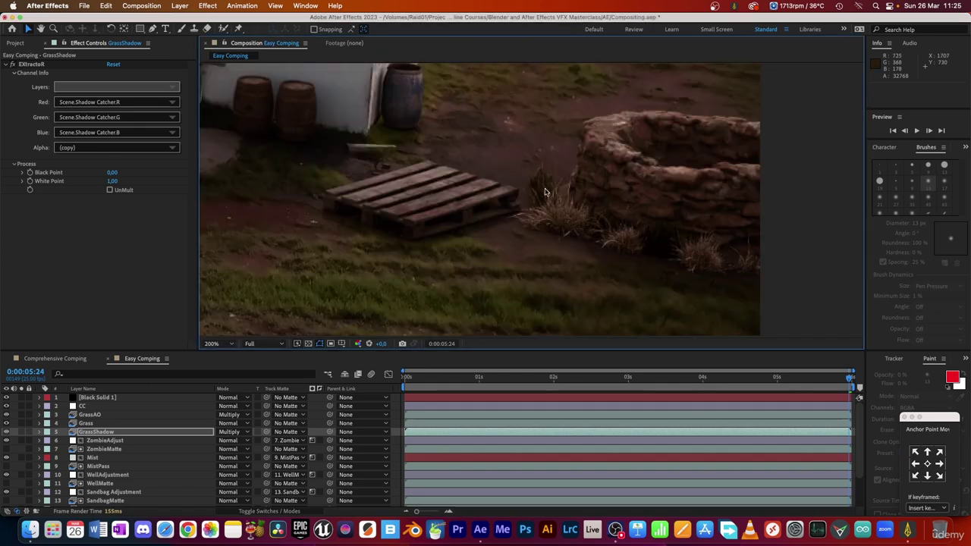
# Add a Camera Lens Blur effect to the Grass layer and set its Blur Radius to 1
pyautogui.click(113, 424)
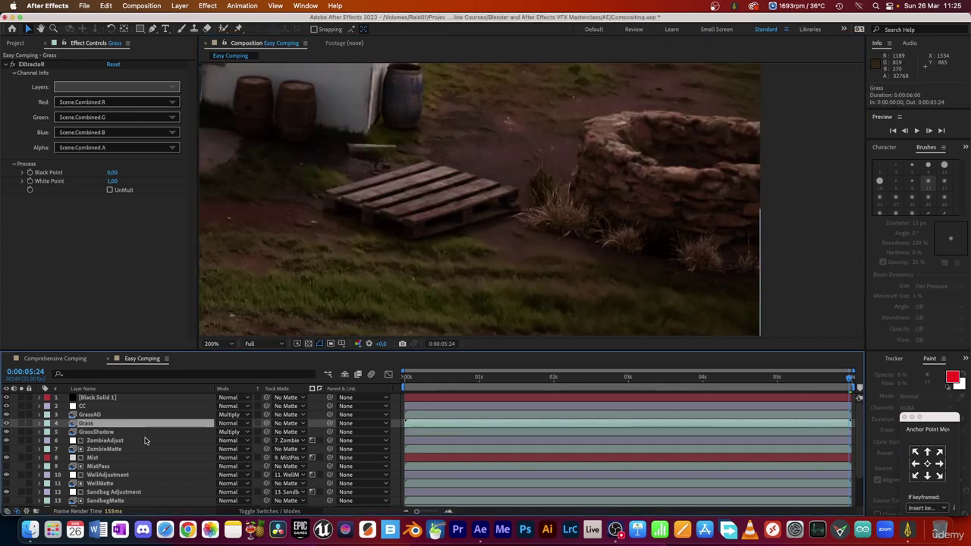
pyautogui.hotkey('ctrl', 'space')
pyautogui.write('came')
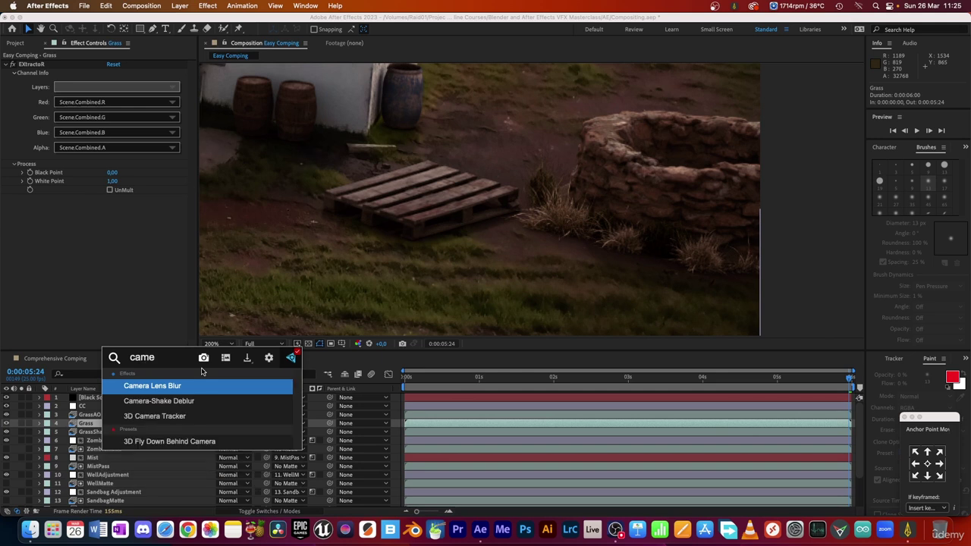
pyautogui.press('Return')
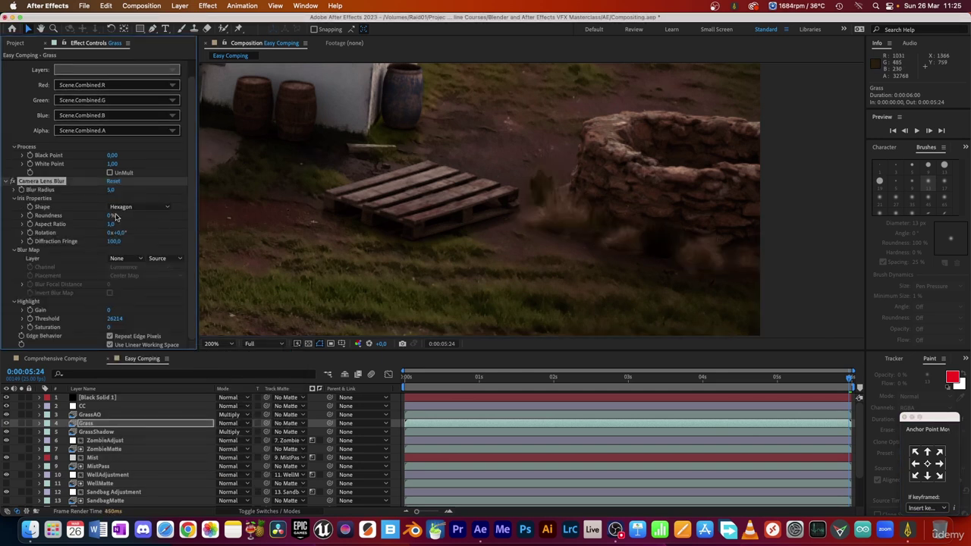
pyautogui.click(110, 192)
pyautogui.write('1')
pyautogui.press('Return')
# Try a Camera Lens Blur radius of 0.5 on the Grass layer and compare the grass with and without the effect
pyautogui.click(232, 345)
pyautogui.click(232, 286)
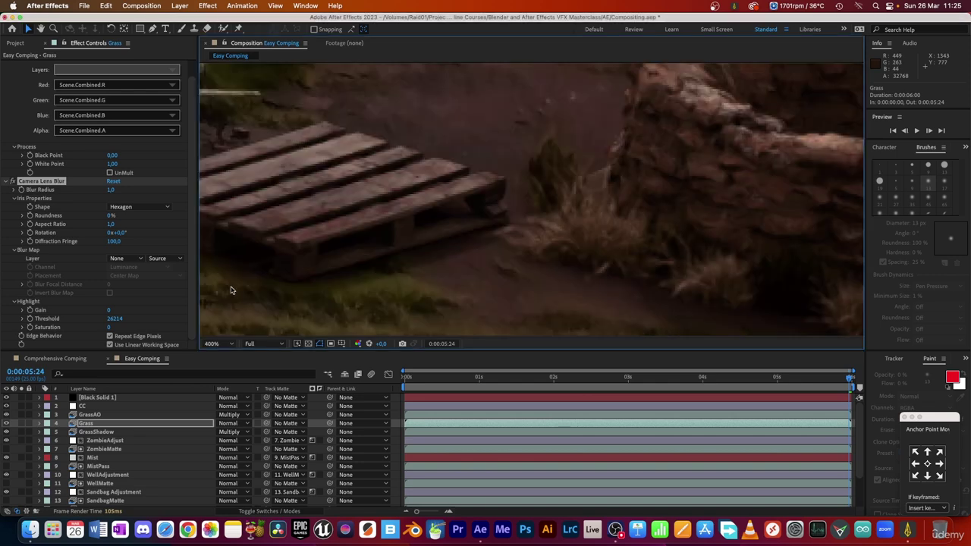
pyautogui.moveTo(483, 242); pyautogui.dragTo(428, 217)
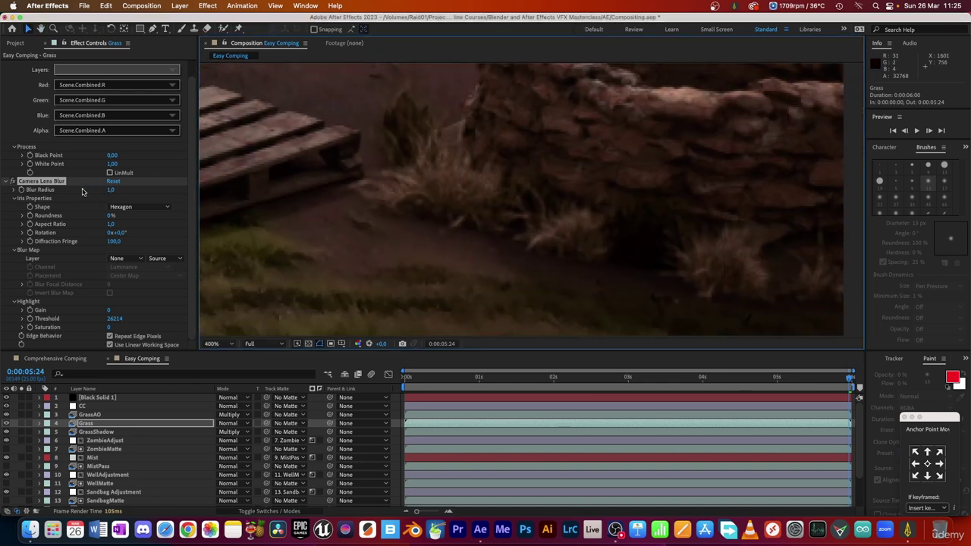
pyautogui.click(112, 191)
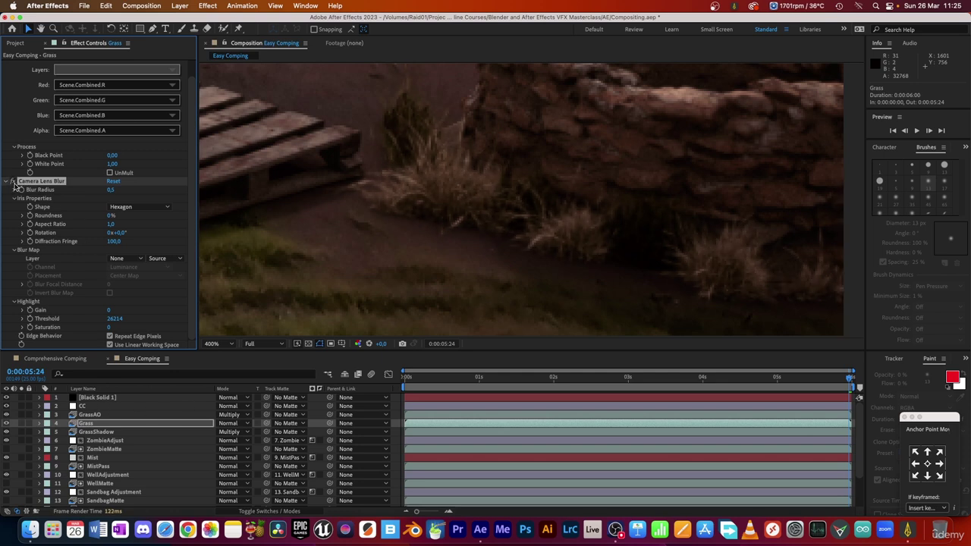
pyautogui.click(14, 183)
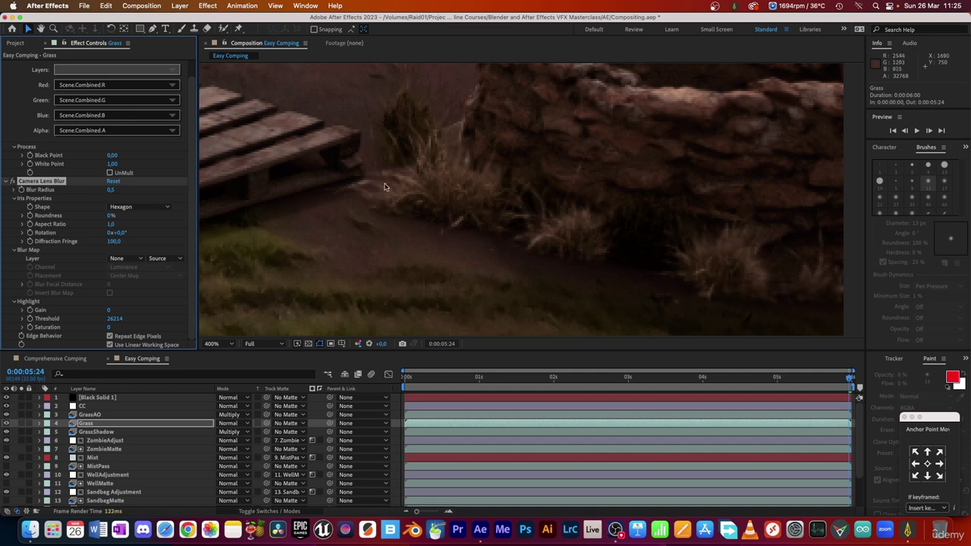
pyautogui.press('space')
pyautogui.moveTo(337, 207); pyautogui.dragTo(446, 199)
pyautogui.moveTo(438, 249); pyautogui.dragTo(429, 248)
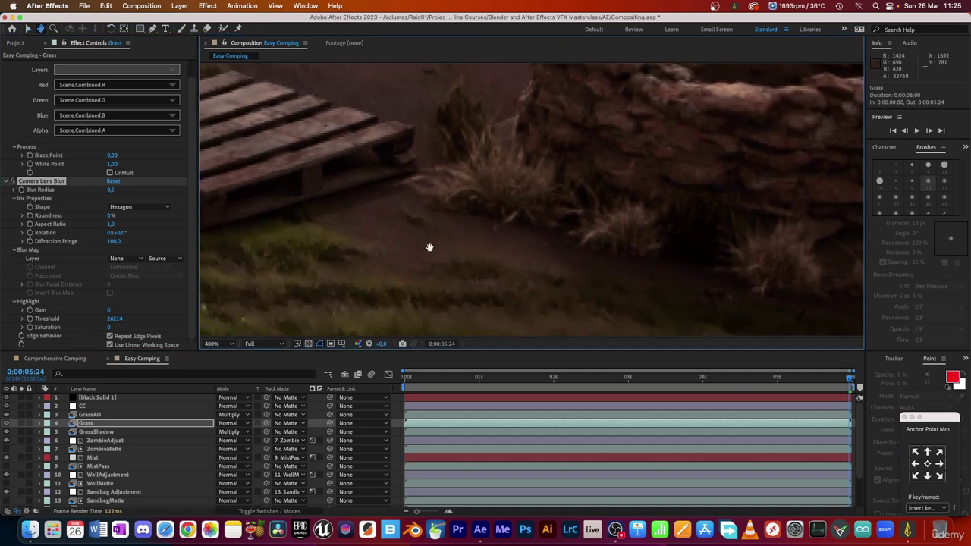
# Set the Grass layer's Camera Lens Blur radius to 0.3 and check the result in the full composition frame
pyautogui.click(117, 190)
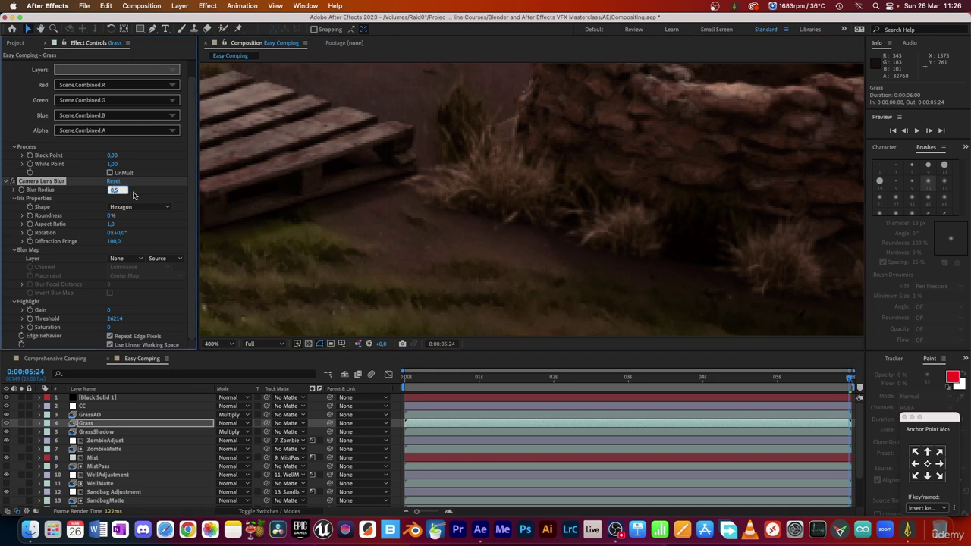
pyautogui.write('1')
pyautogui.click(215, 343)
pyautogui.click(220, 176)
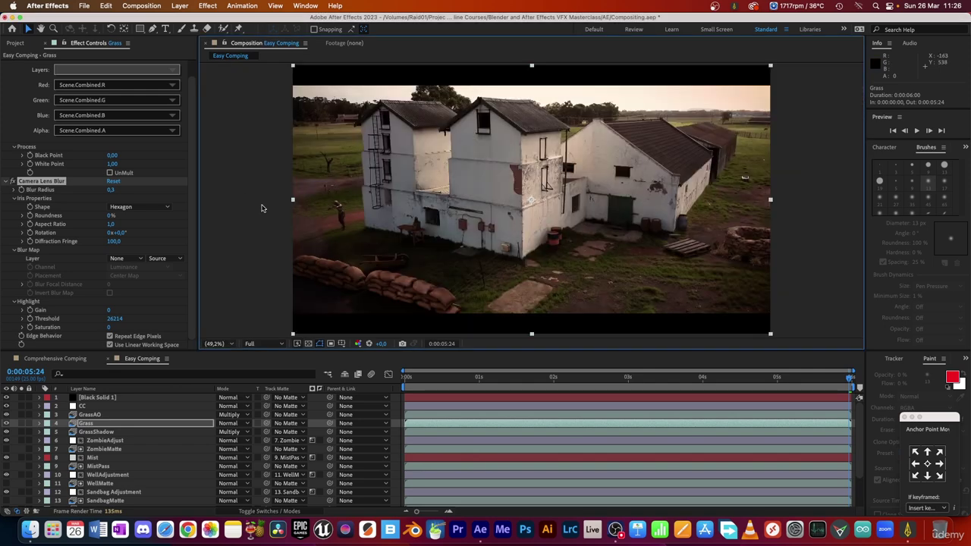
# Check the finished composite at several points along the timeline, including the last frame
pyautogui.click(705, 378)
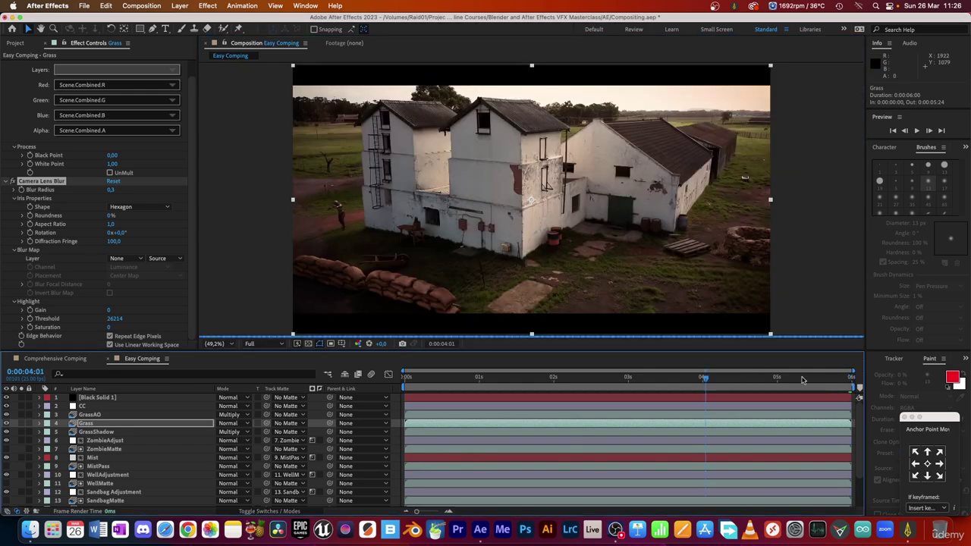
pyautogui.moveTo(711, 380); pyautogui.dragTo(851, 379)
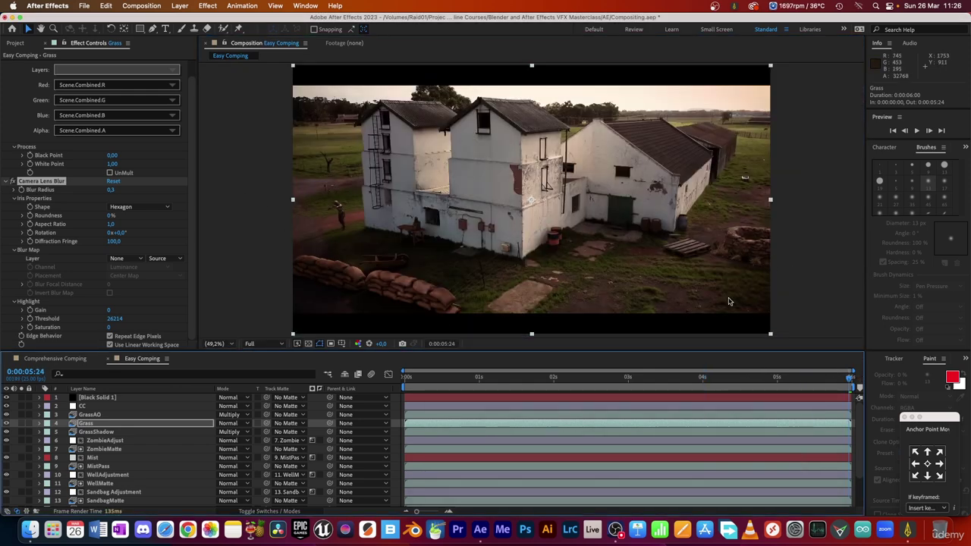
pyautogui.click(776, 379)
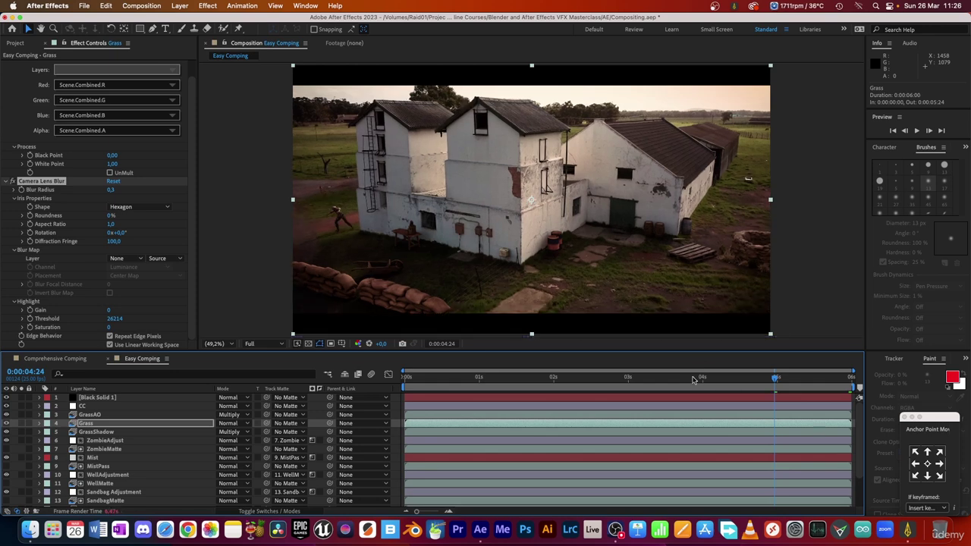
pyautogui.click(627, 378)
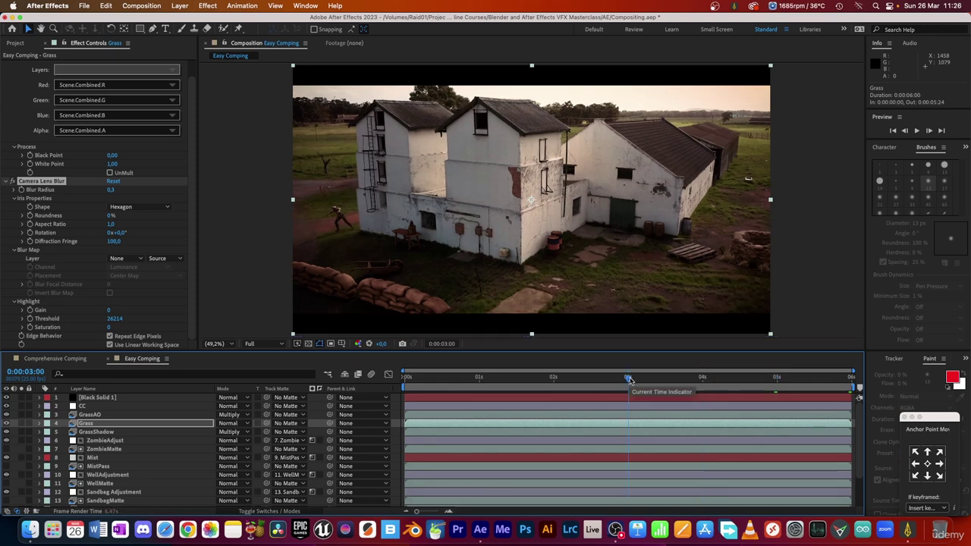
pyautogui.click(554, 381)
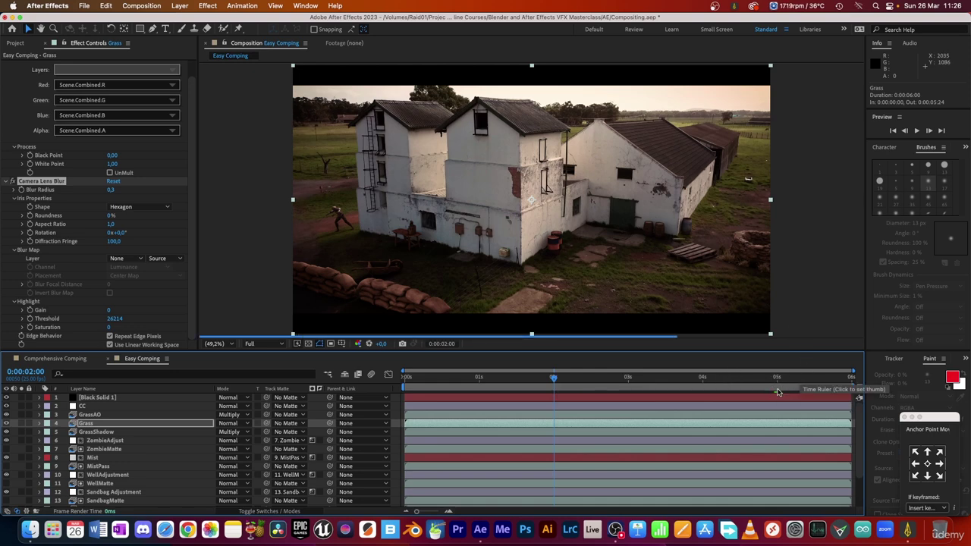
pyautogui.click(646, 379)
# Return to the first frame of the composition and save the project
pyautogui.press('Home')
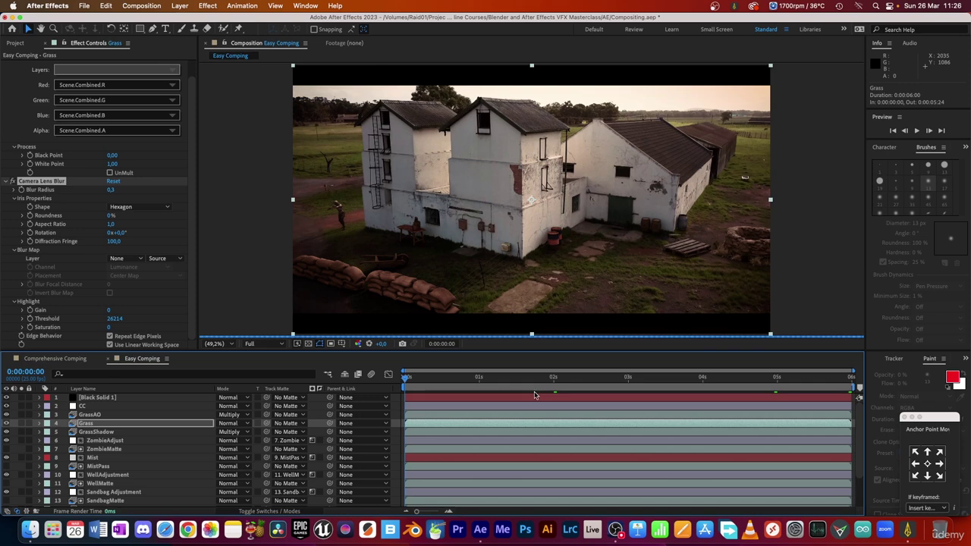
pyautogui.click(85, 6)
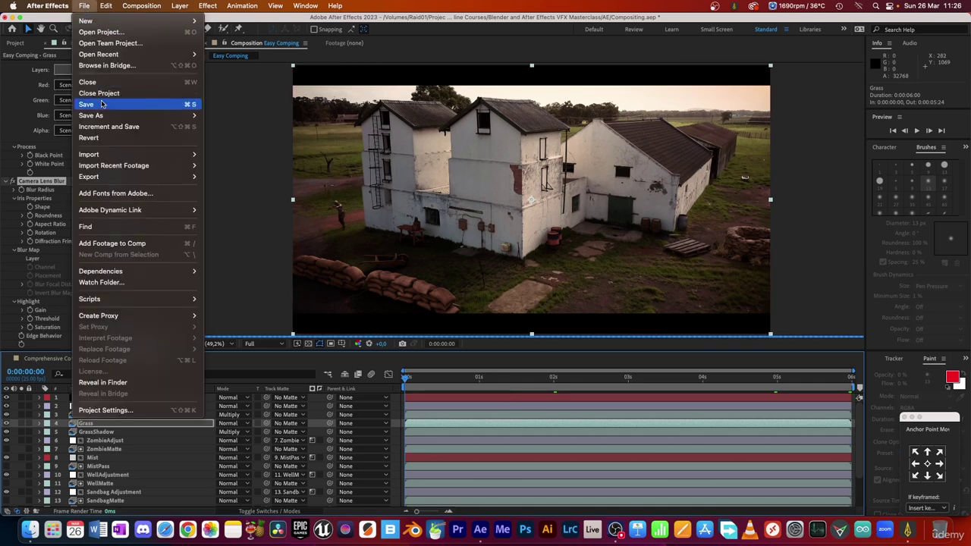
pyautogui.click(152, 105)
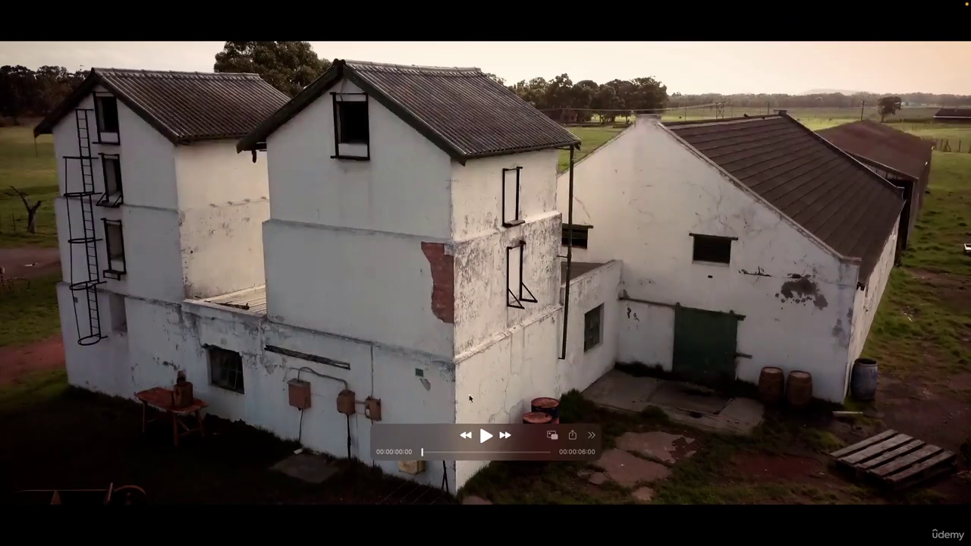
# Play the rendered farm shot in the full-screen video player, with the playback controls moved up over the sky
pyautogui.moveTo(427, 435); pyautogui.dragTo(688, 68)
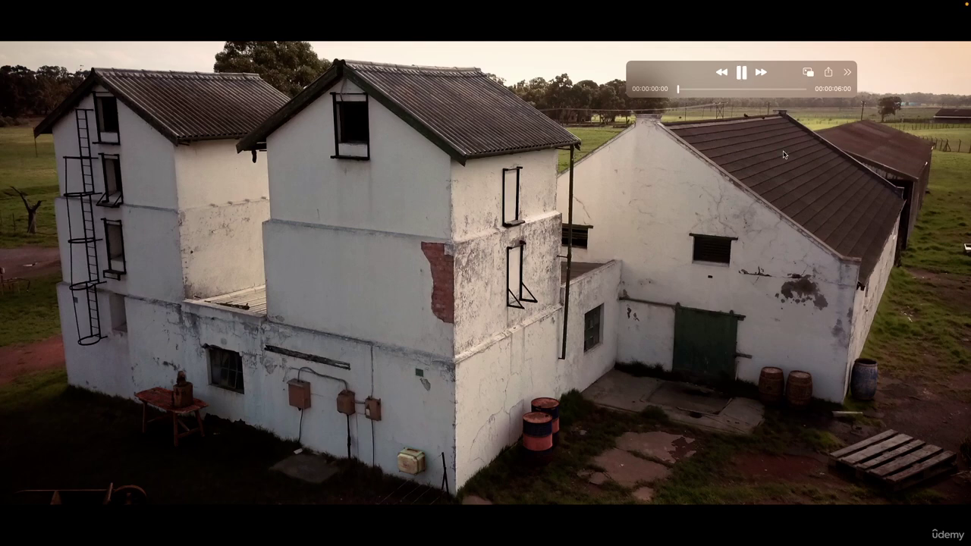